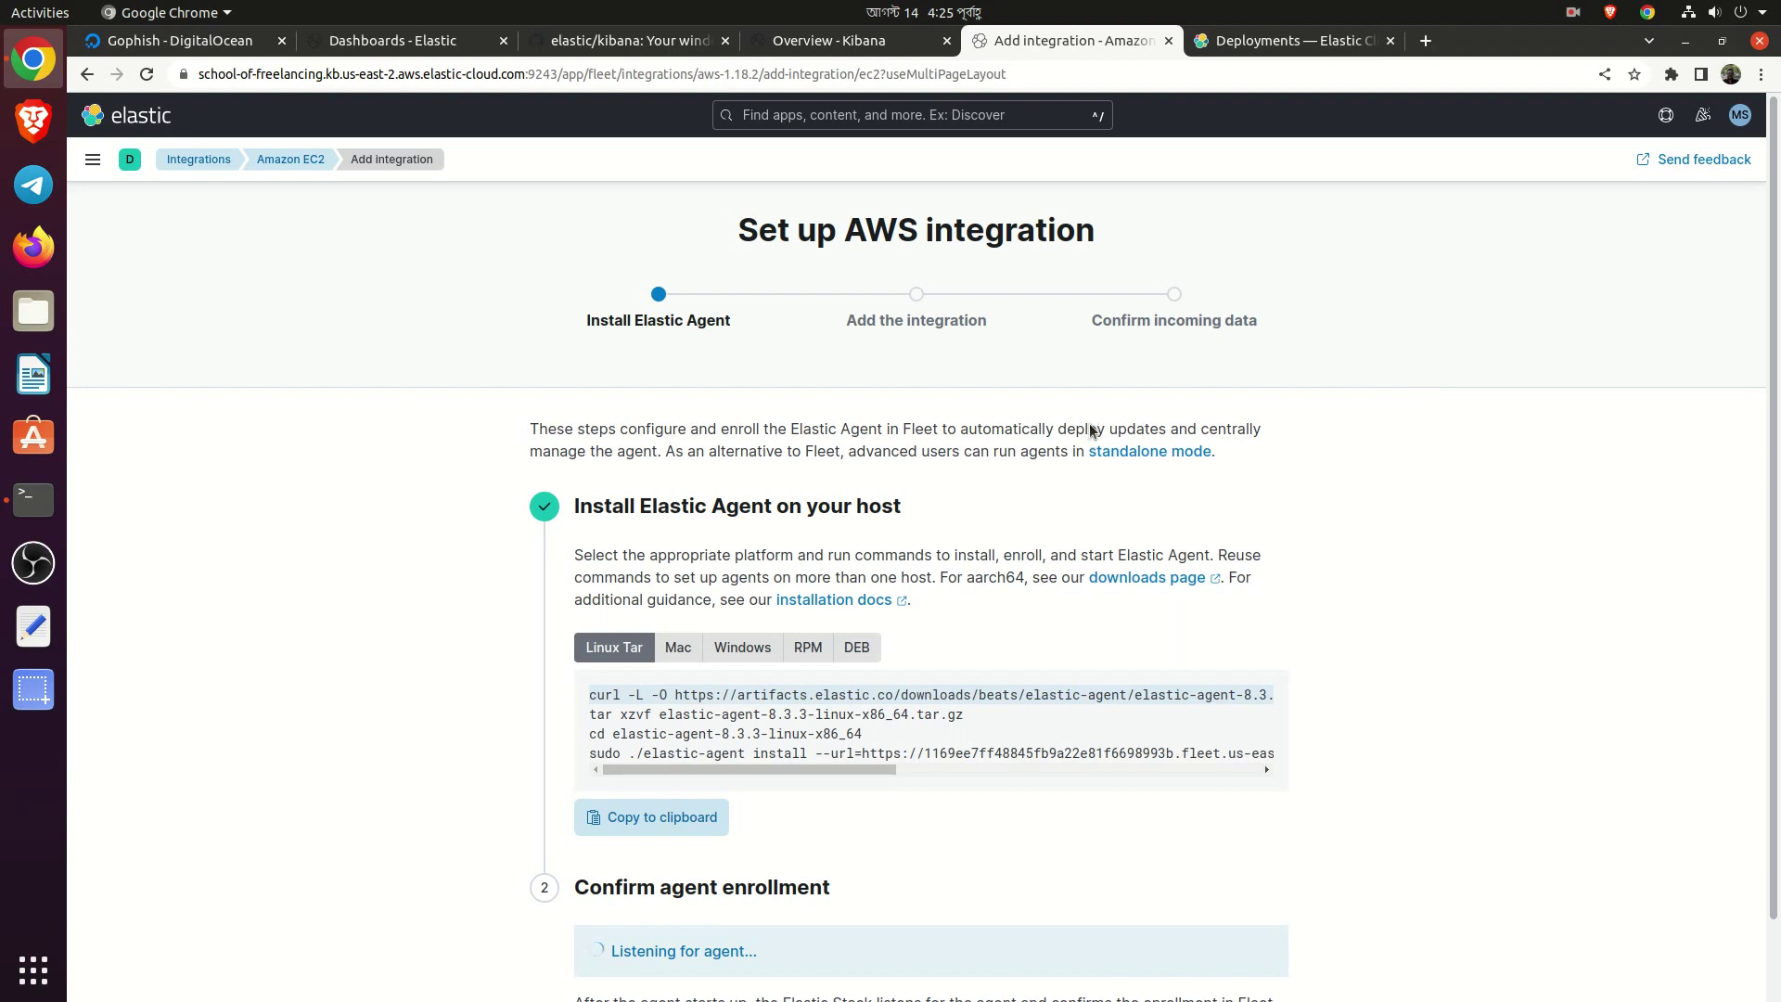
Compare the DEB and Linux Tar install commands for Elastic Agent and check the agent download's progress in the terminal, leaving its window unmaximized
left_click(868, 650)
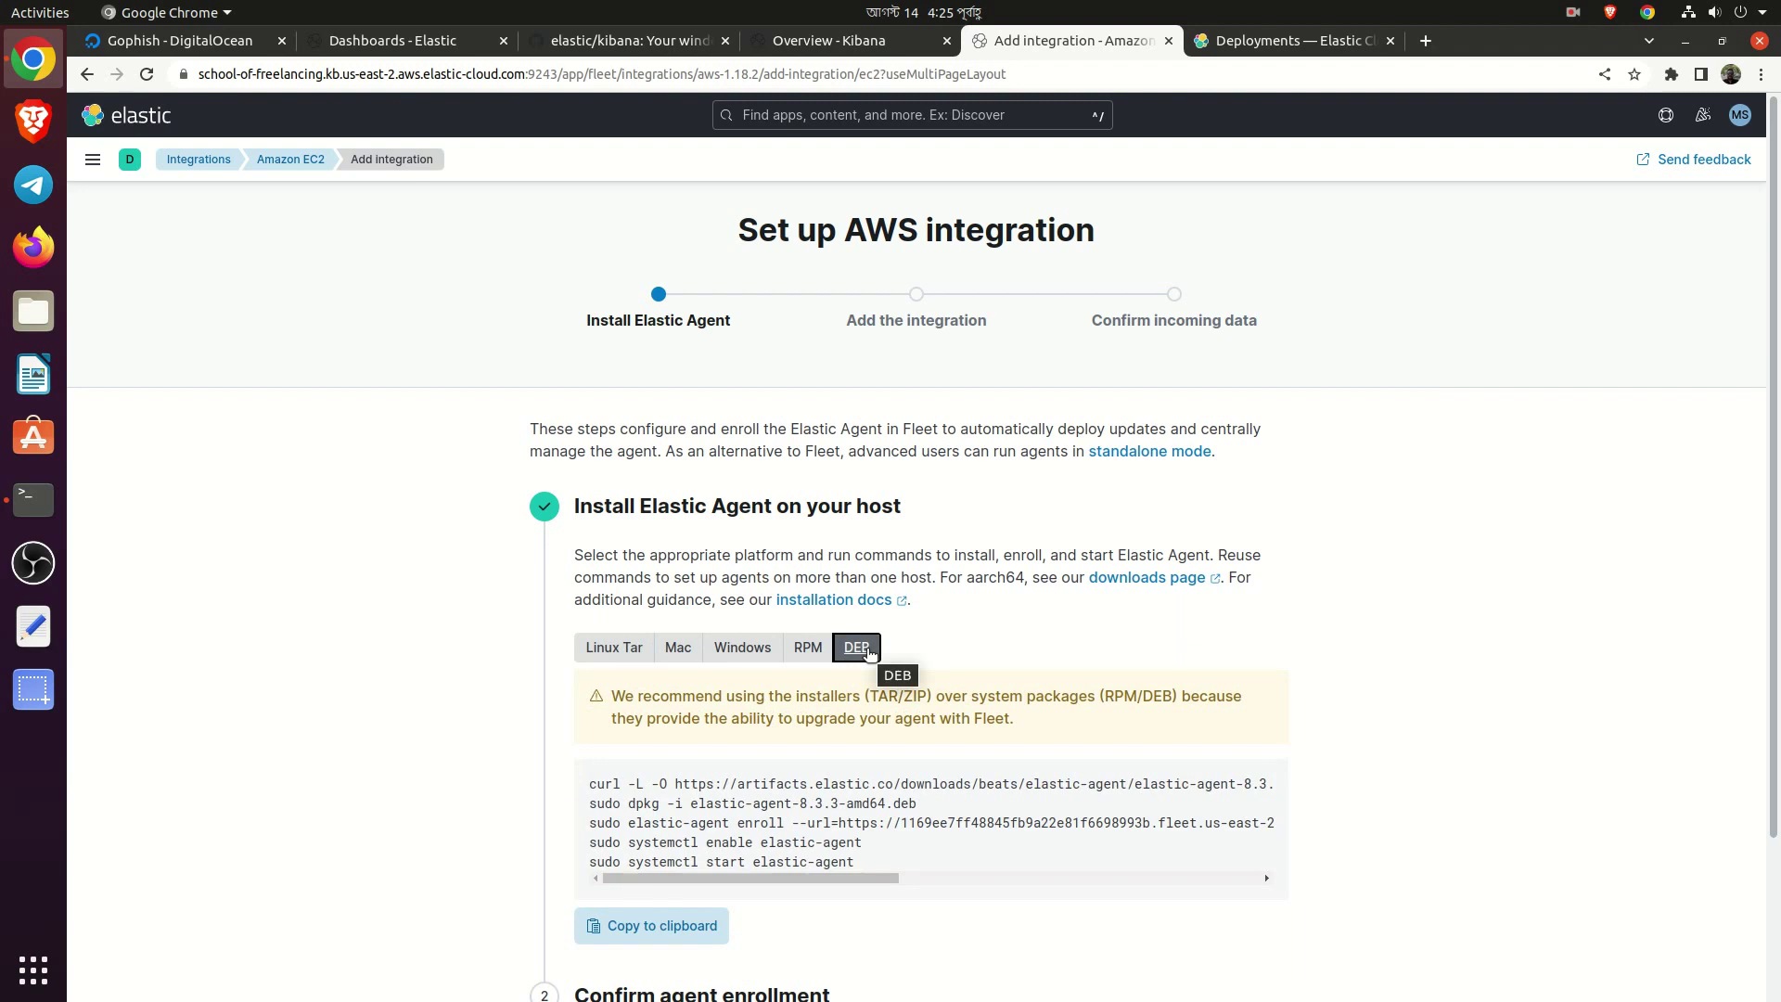
left_click(614, 650)
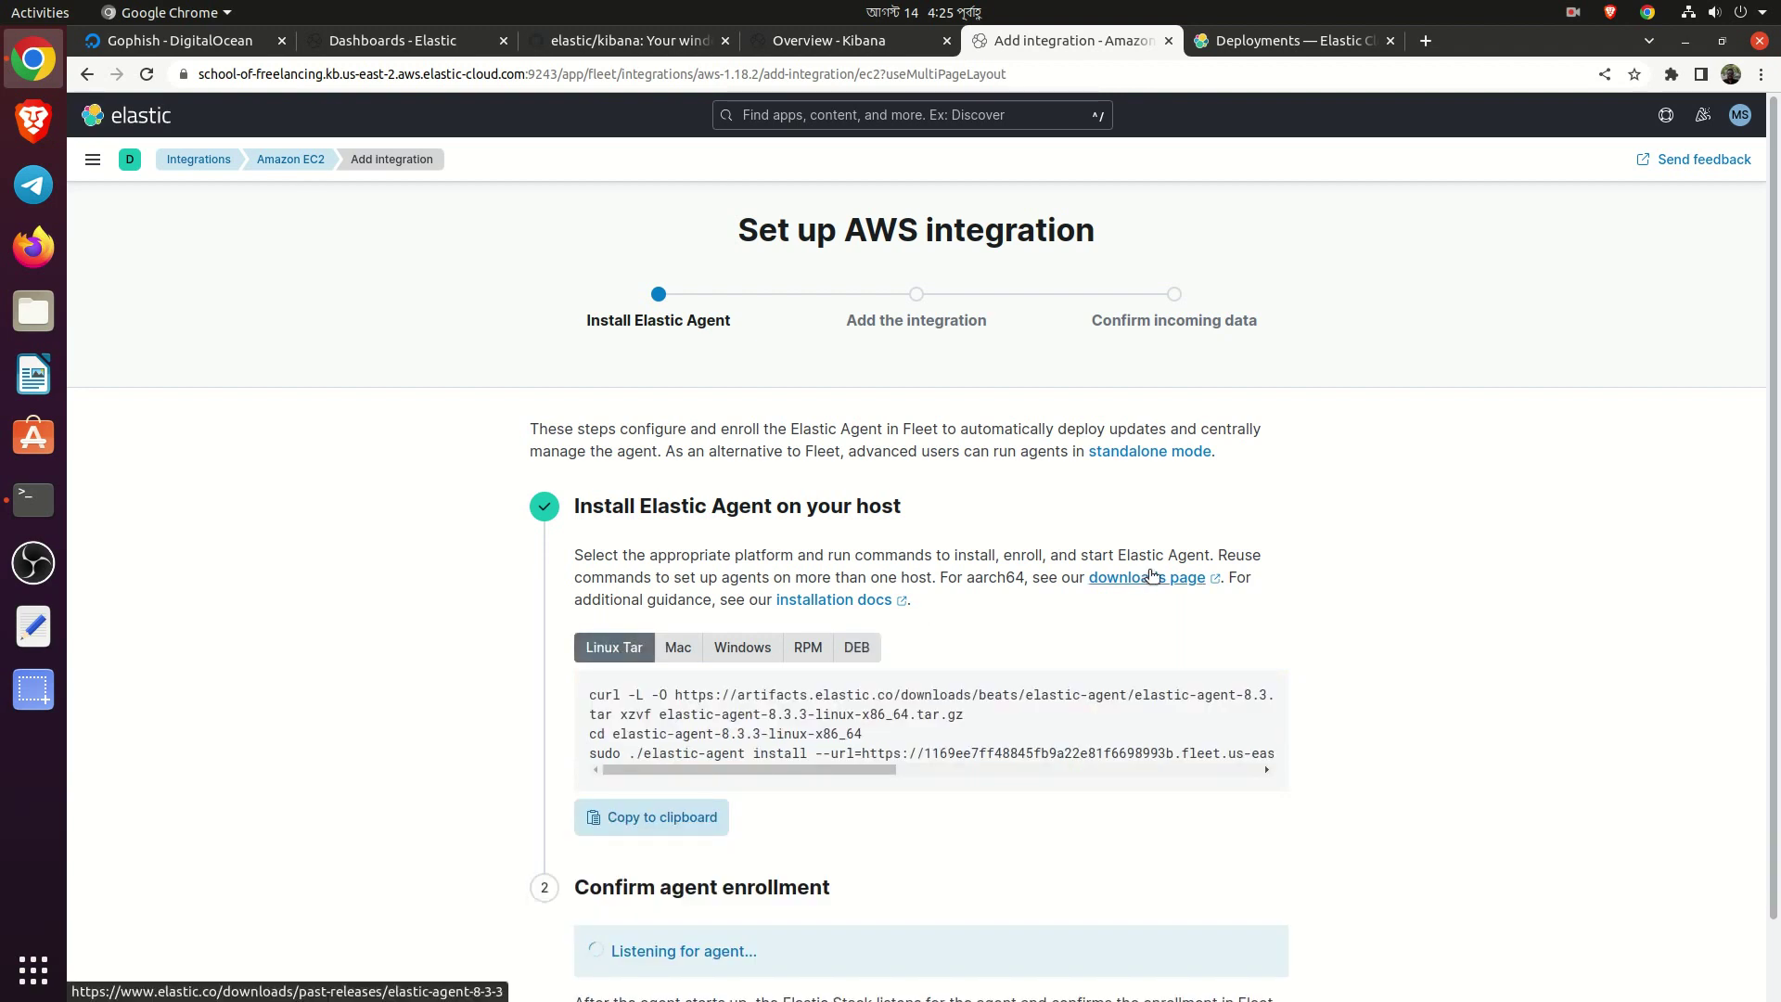
key("alt+Tab")
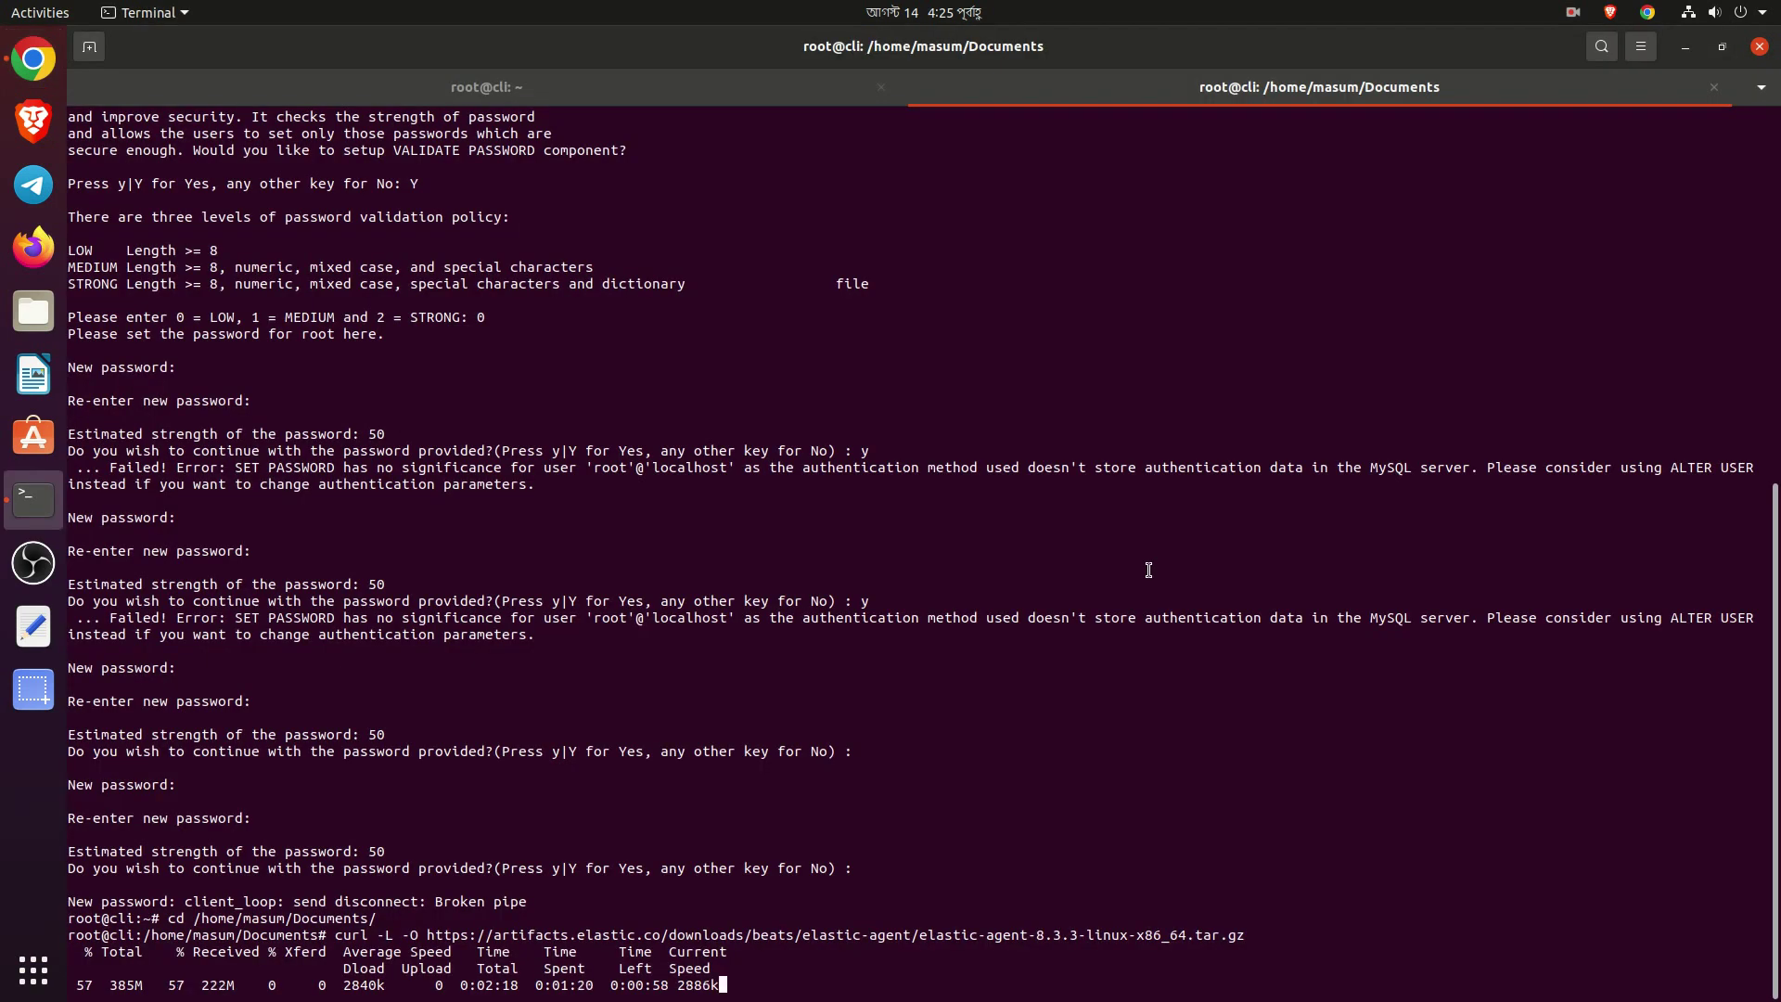
key("alt+Tab")
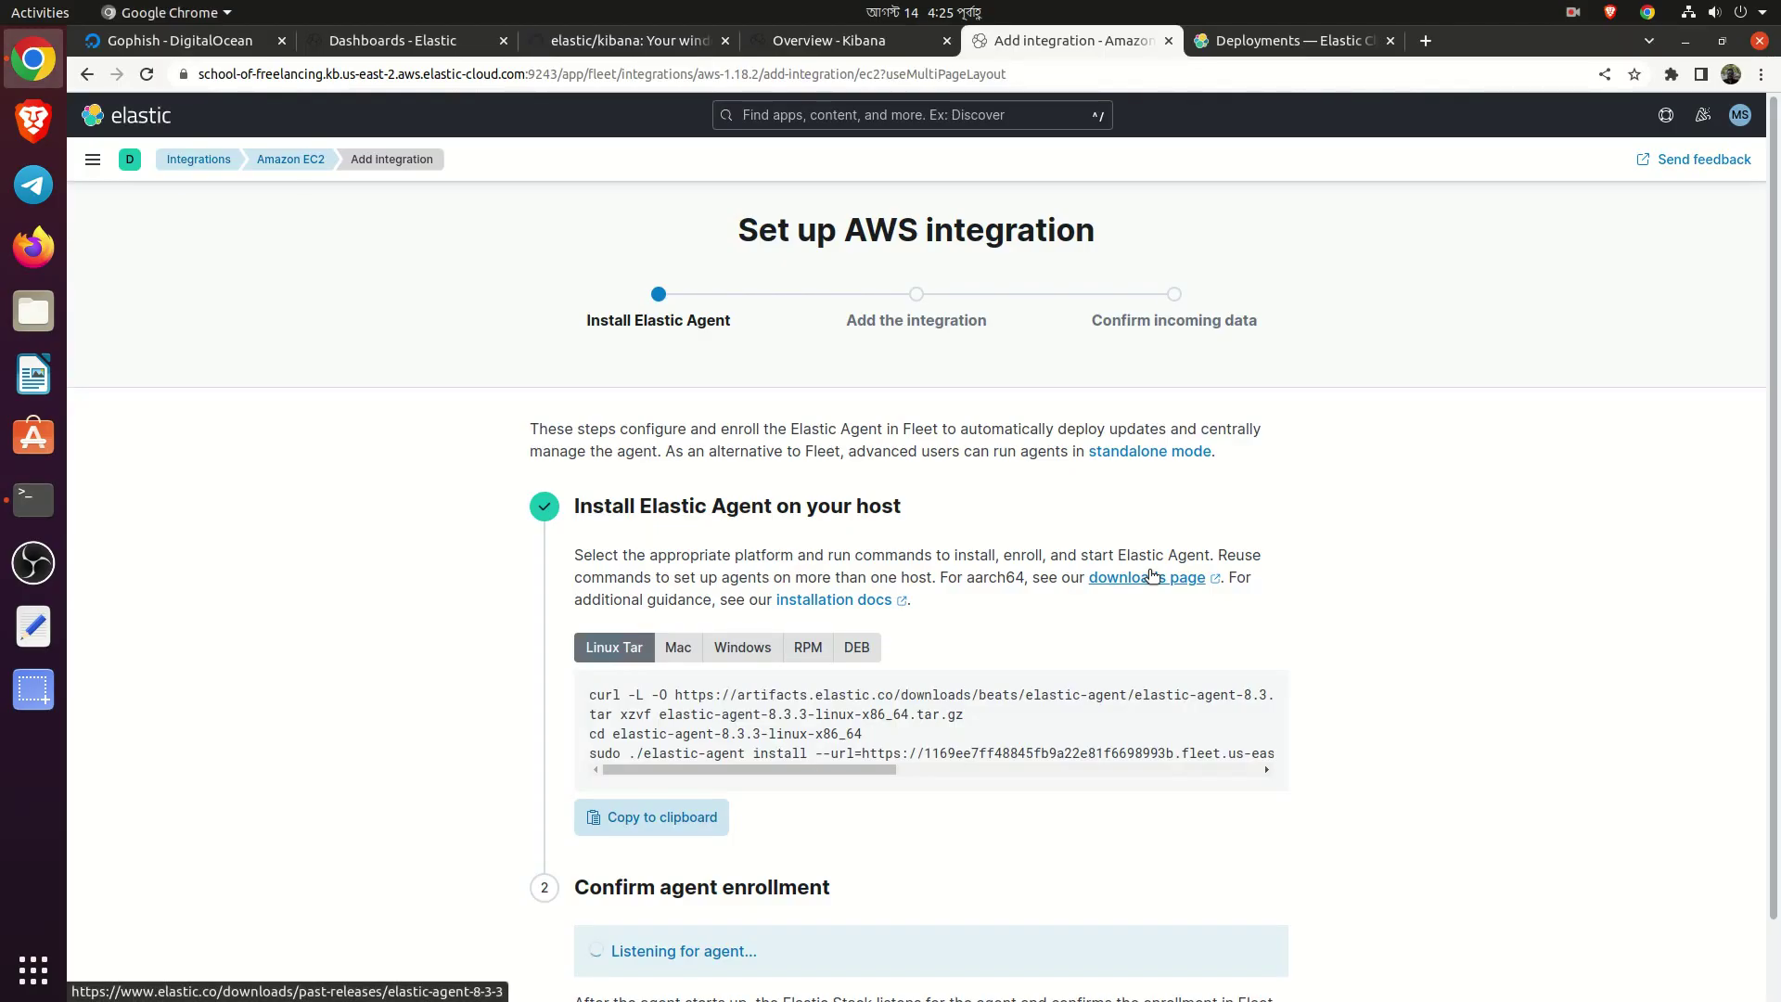
scroll(1206, 640, "down", 2)
scroll(1243, 668, "up", 2)
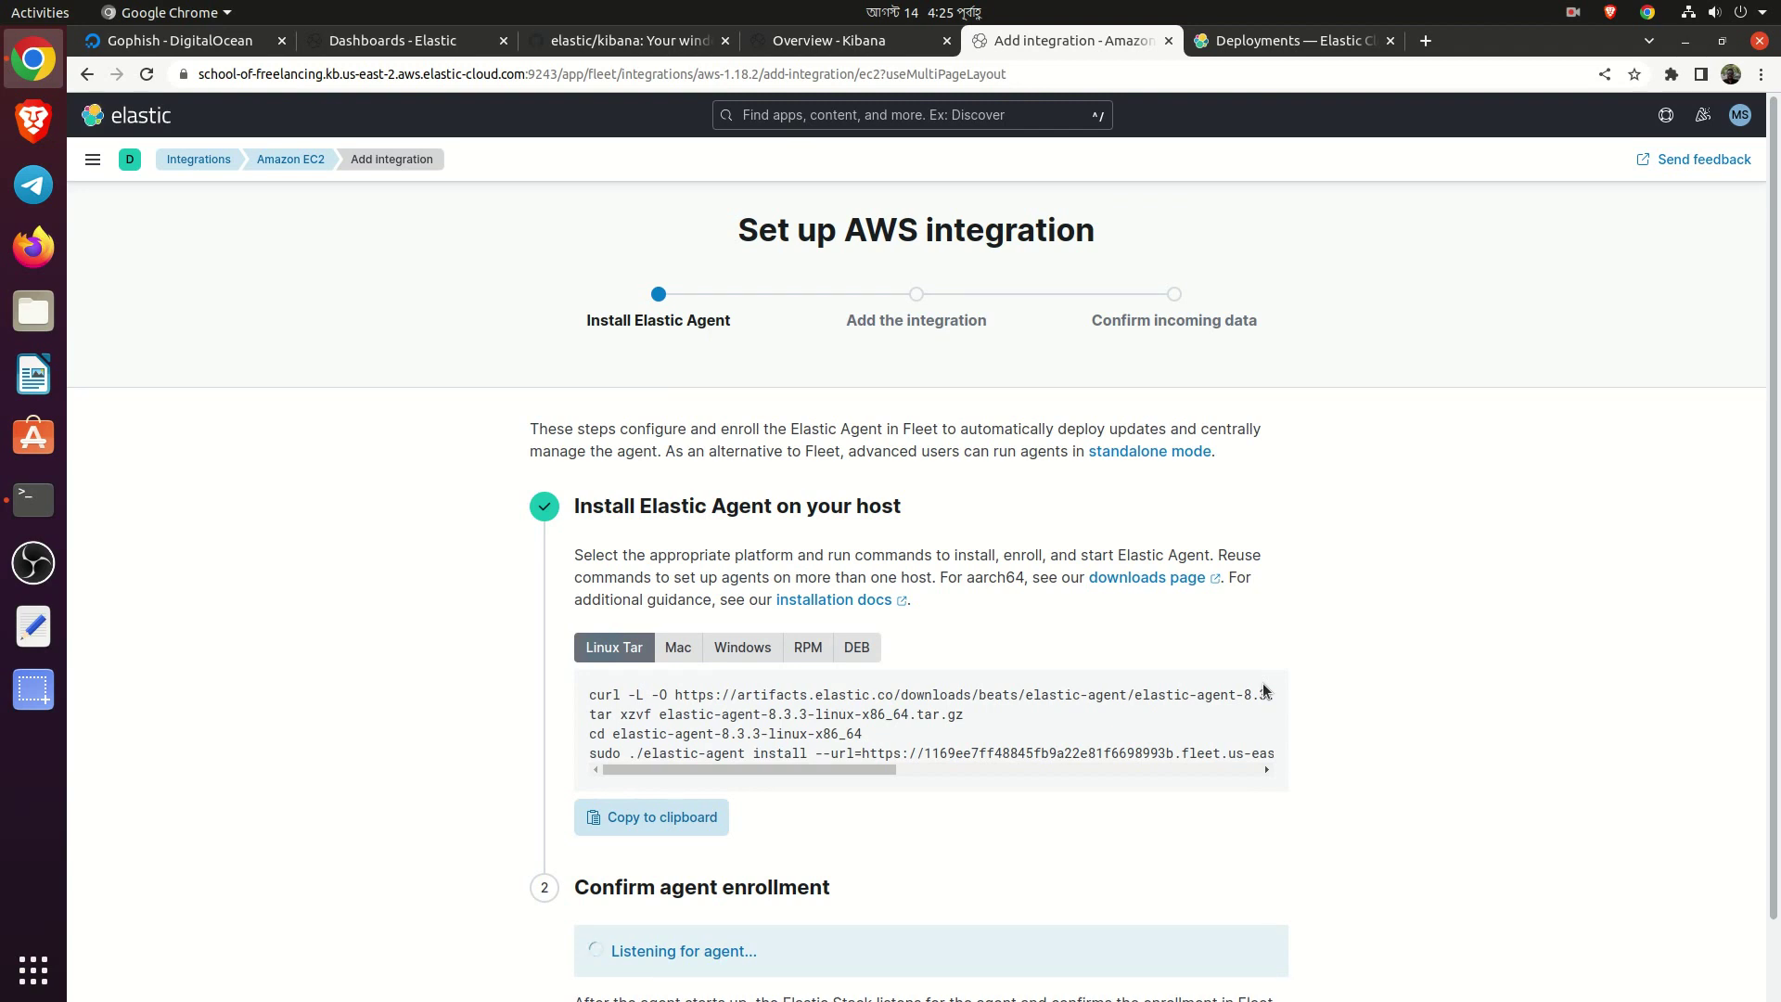
key("alt+Tab")
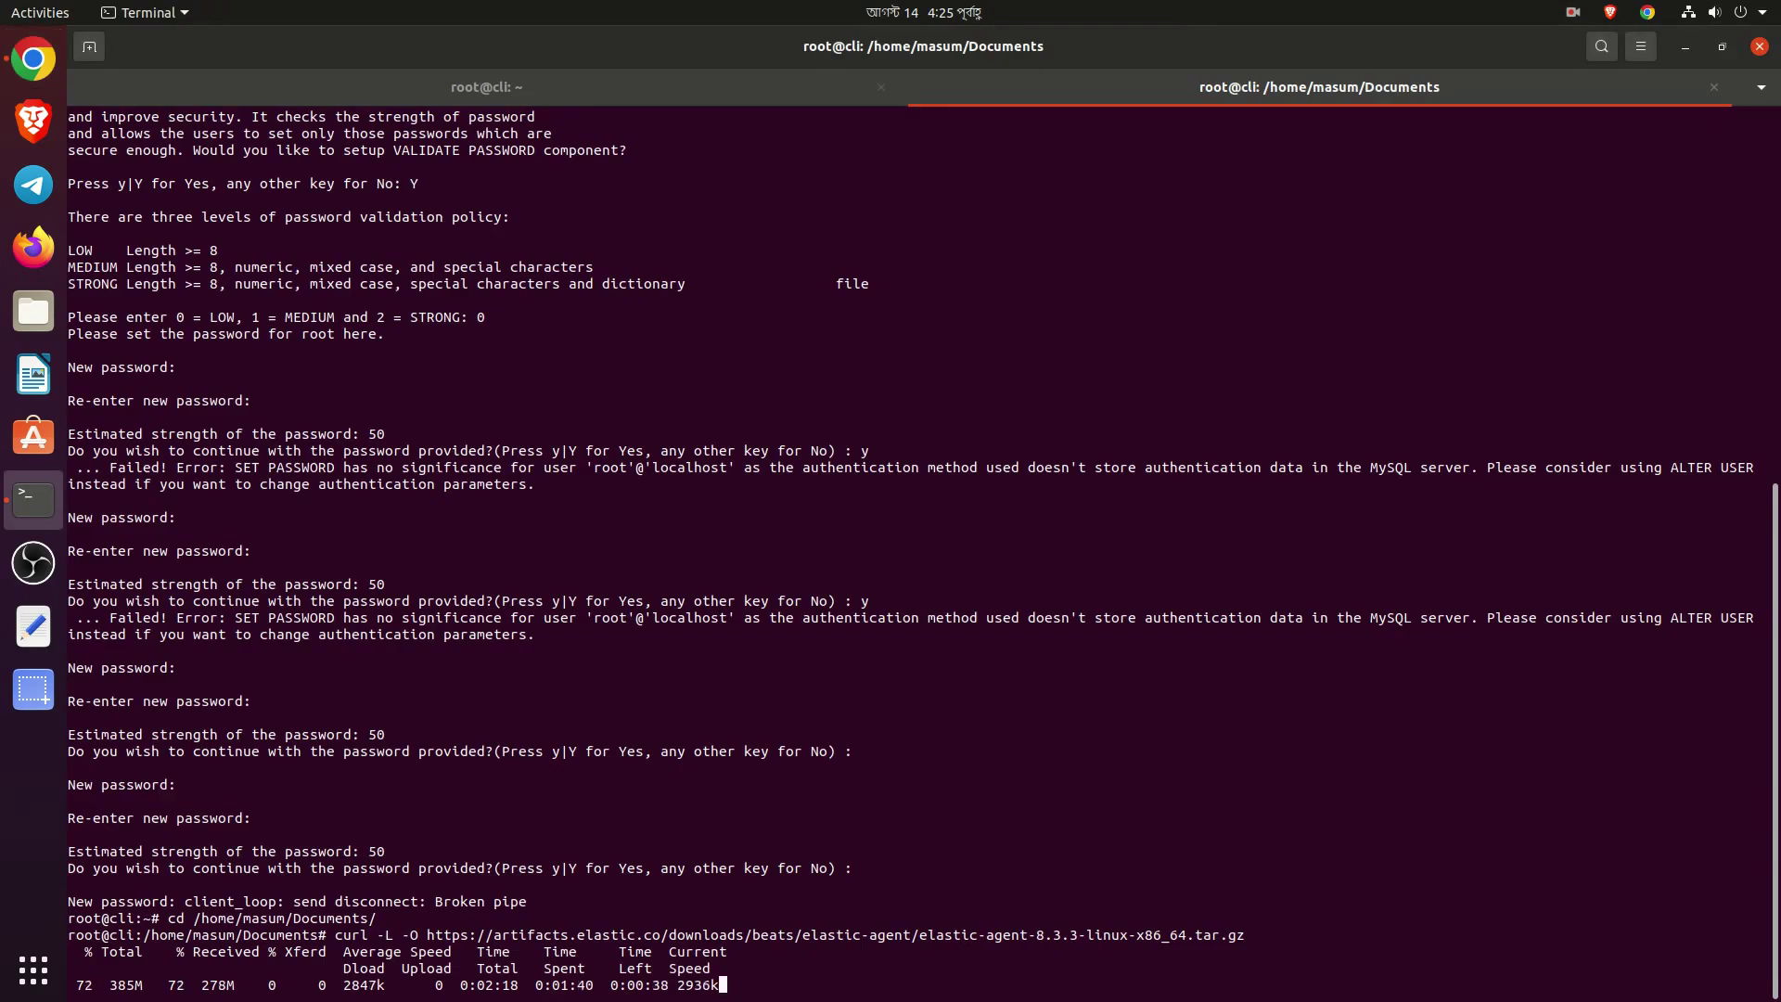
left_click(1722, 46)
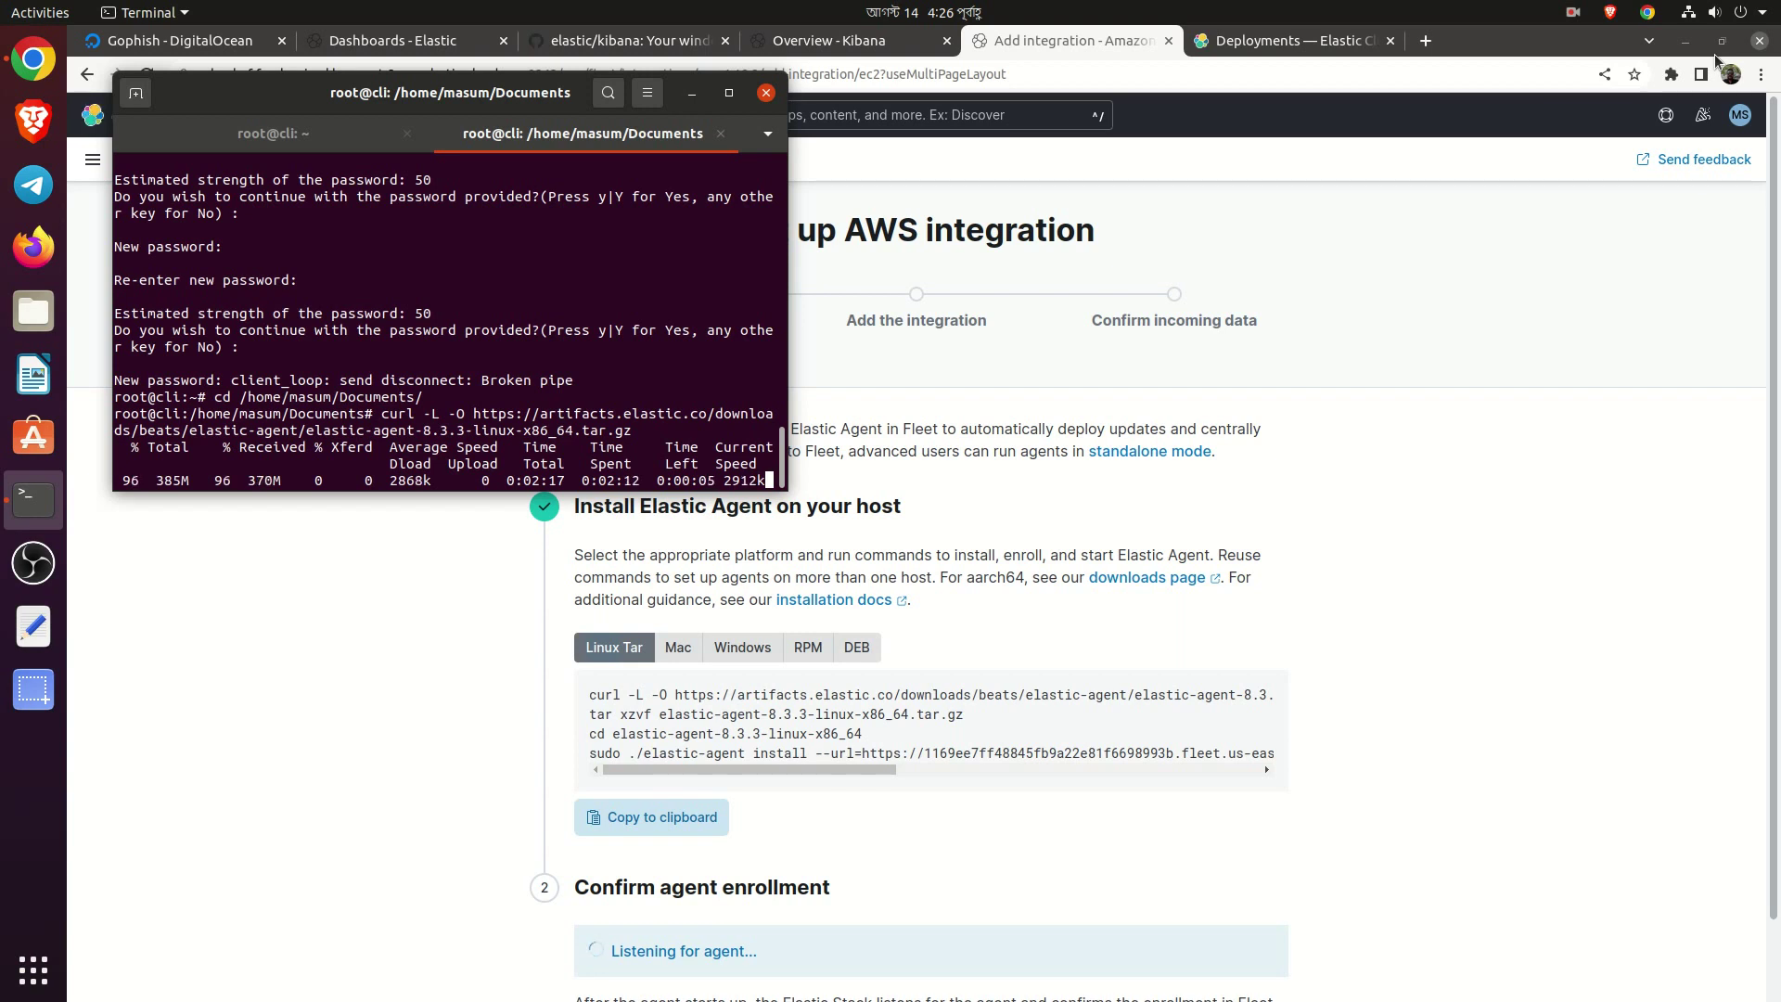
Open the school of freelancing deployment in Elastic Cloud and go to the update page for its autoscaling settings
left_click(1304, 48)
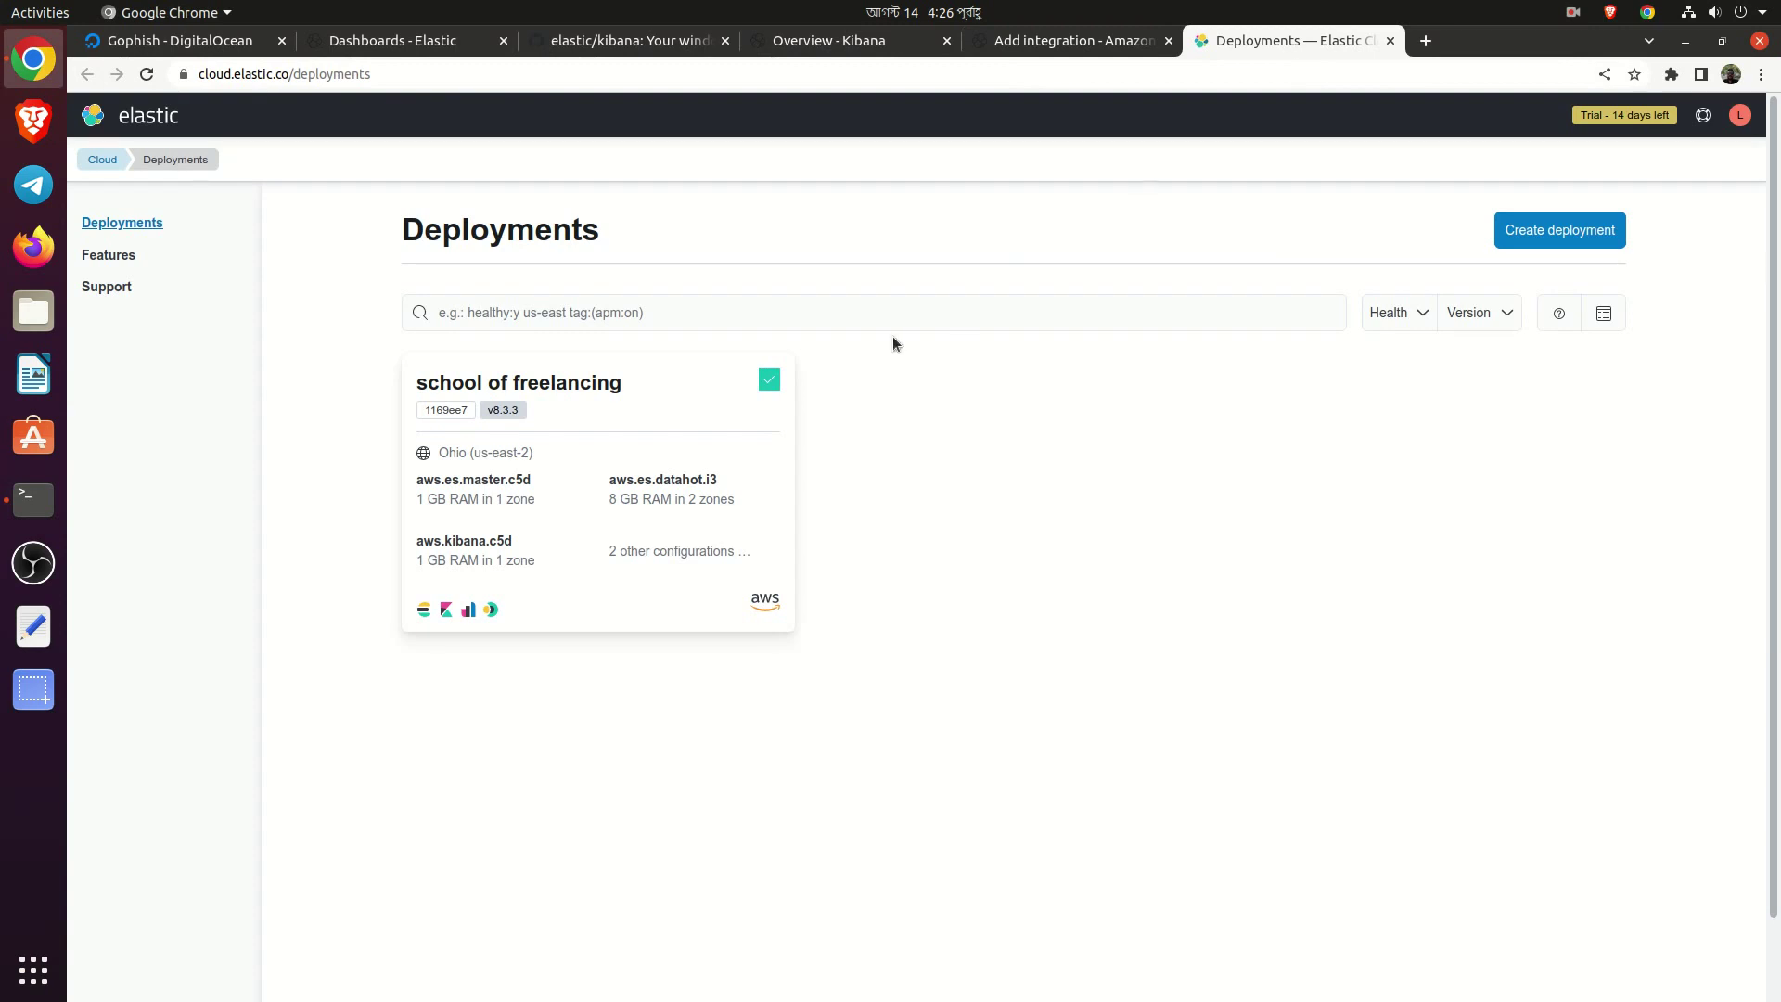
scroll(892, 342, "down", 2)
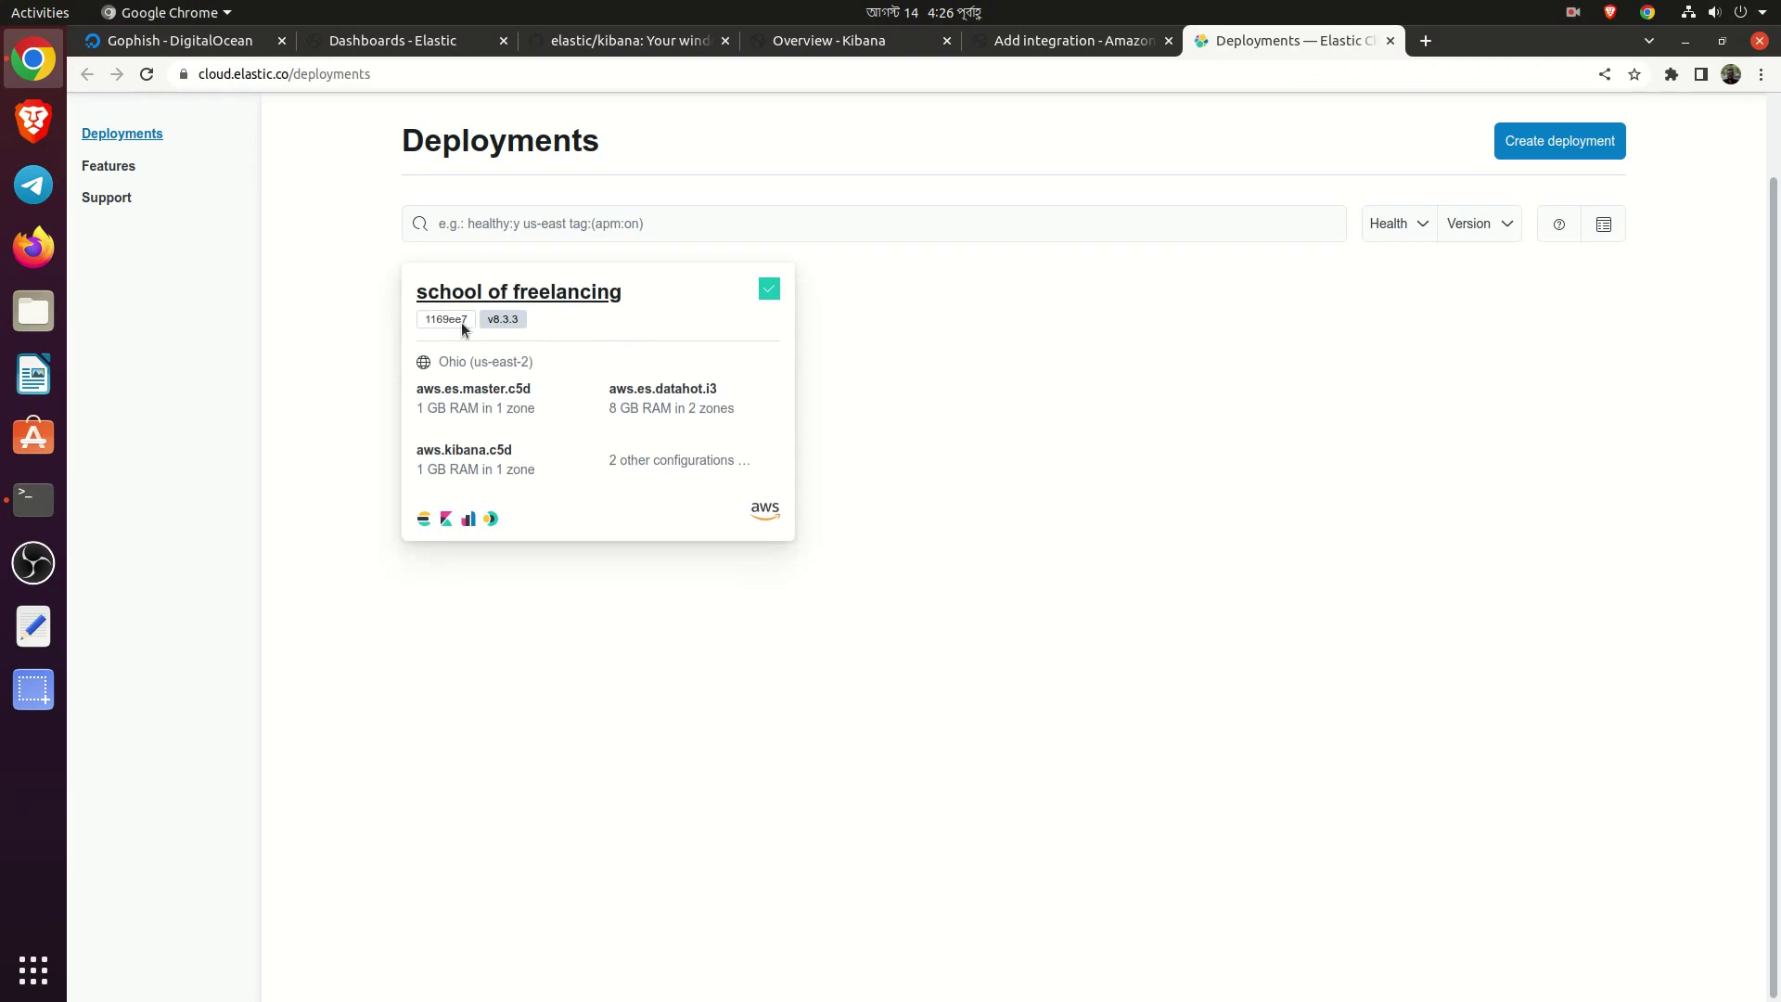
left_click(452, 392)
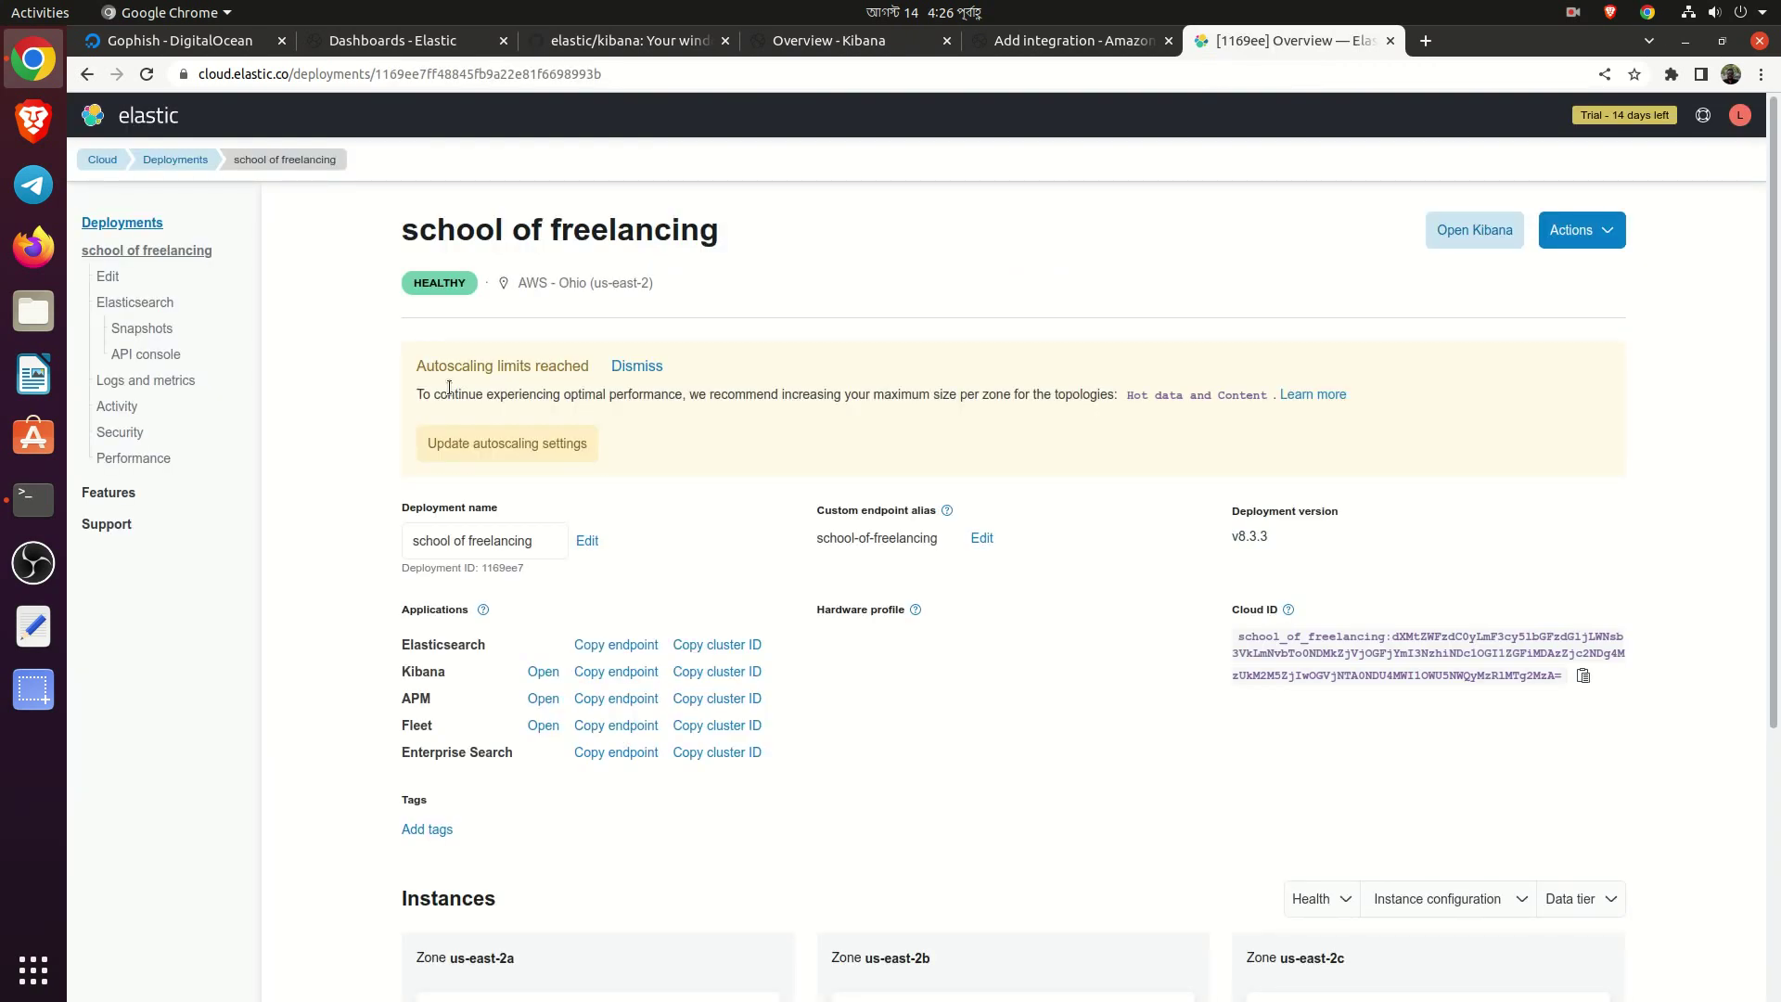
left_click(480, 443)
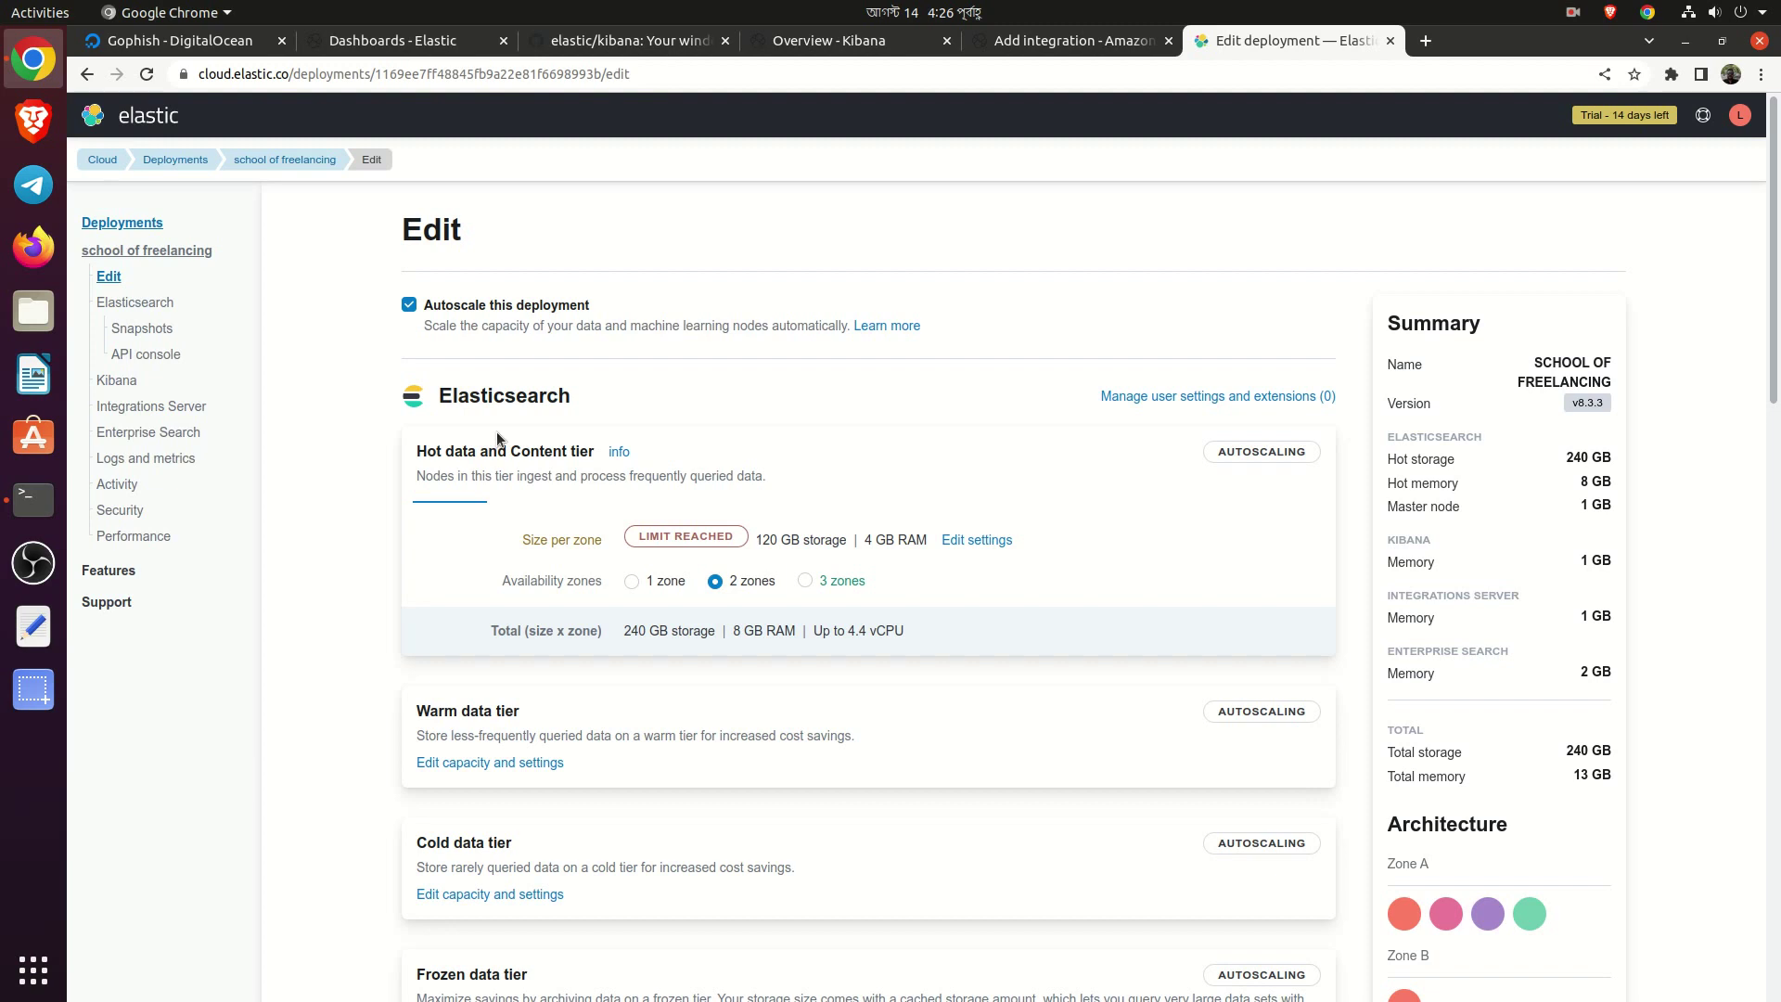
Examine the deployment's edit page, covering the Elasticsearch data tiers, Kibana, Integrations Server, Enterprise Search and failover settings
scroll(497, 431, "down", 4)
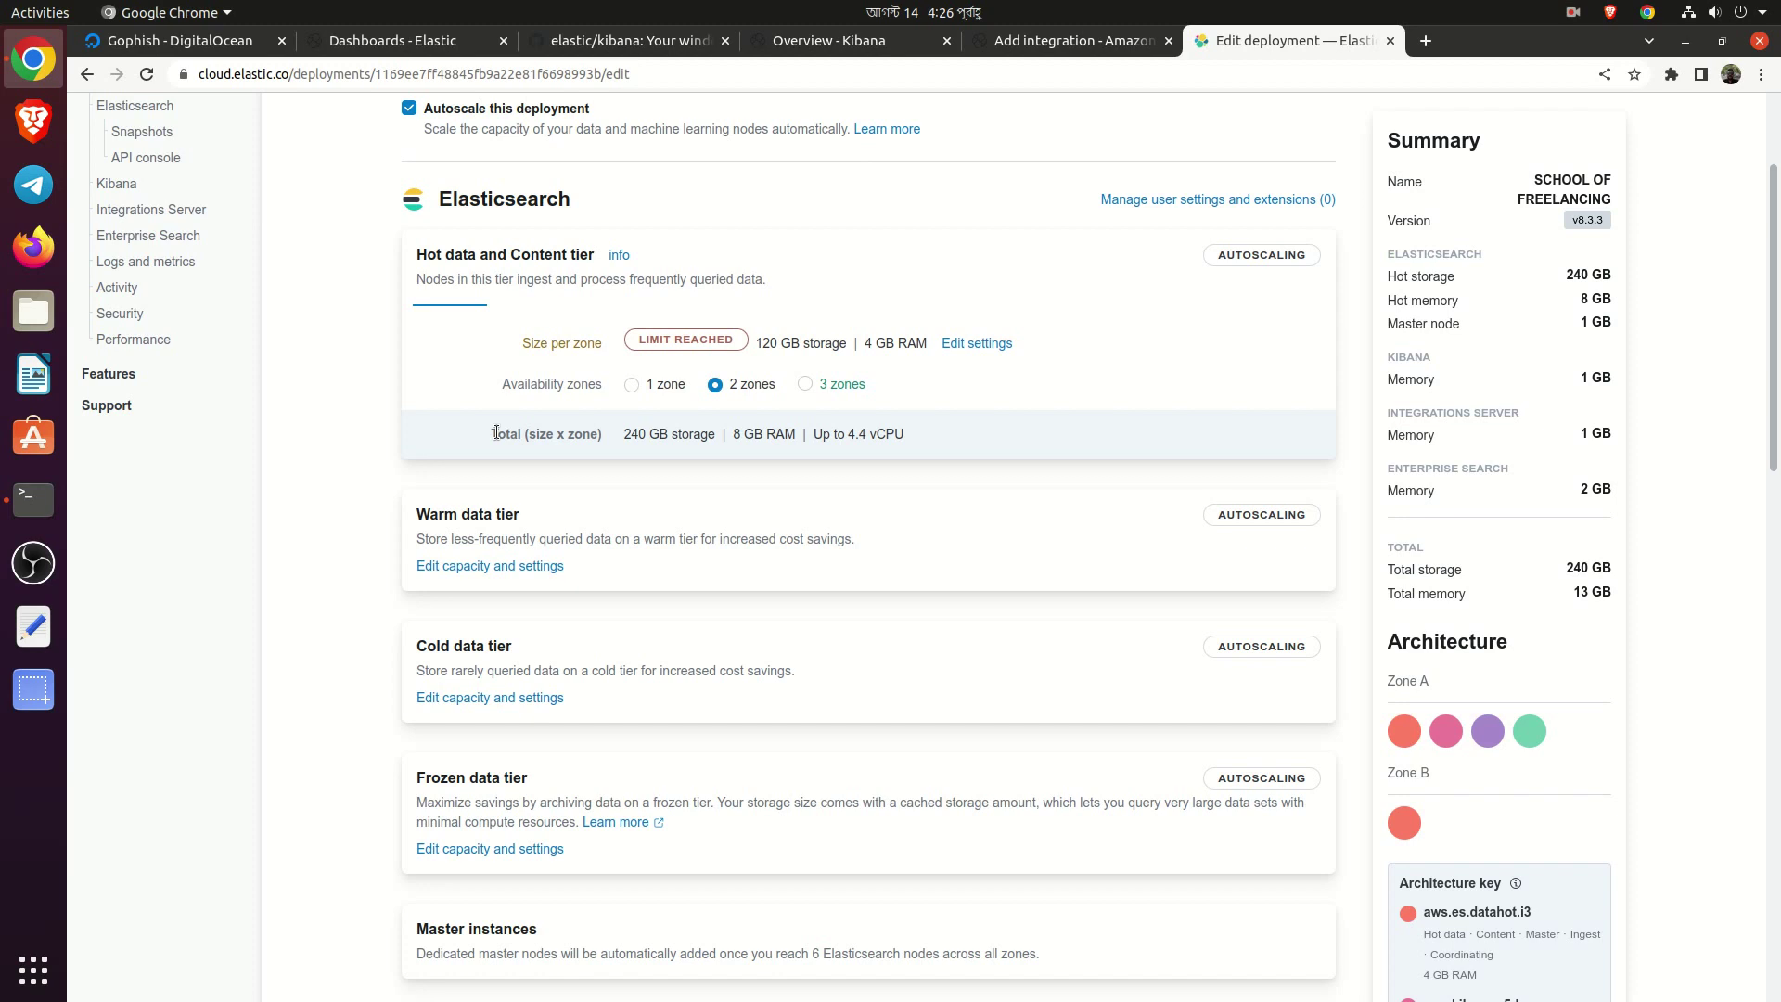
scroll(497, 431, "down", 6)
scroll(497, 432, "up", 8)
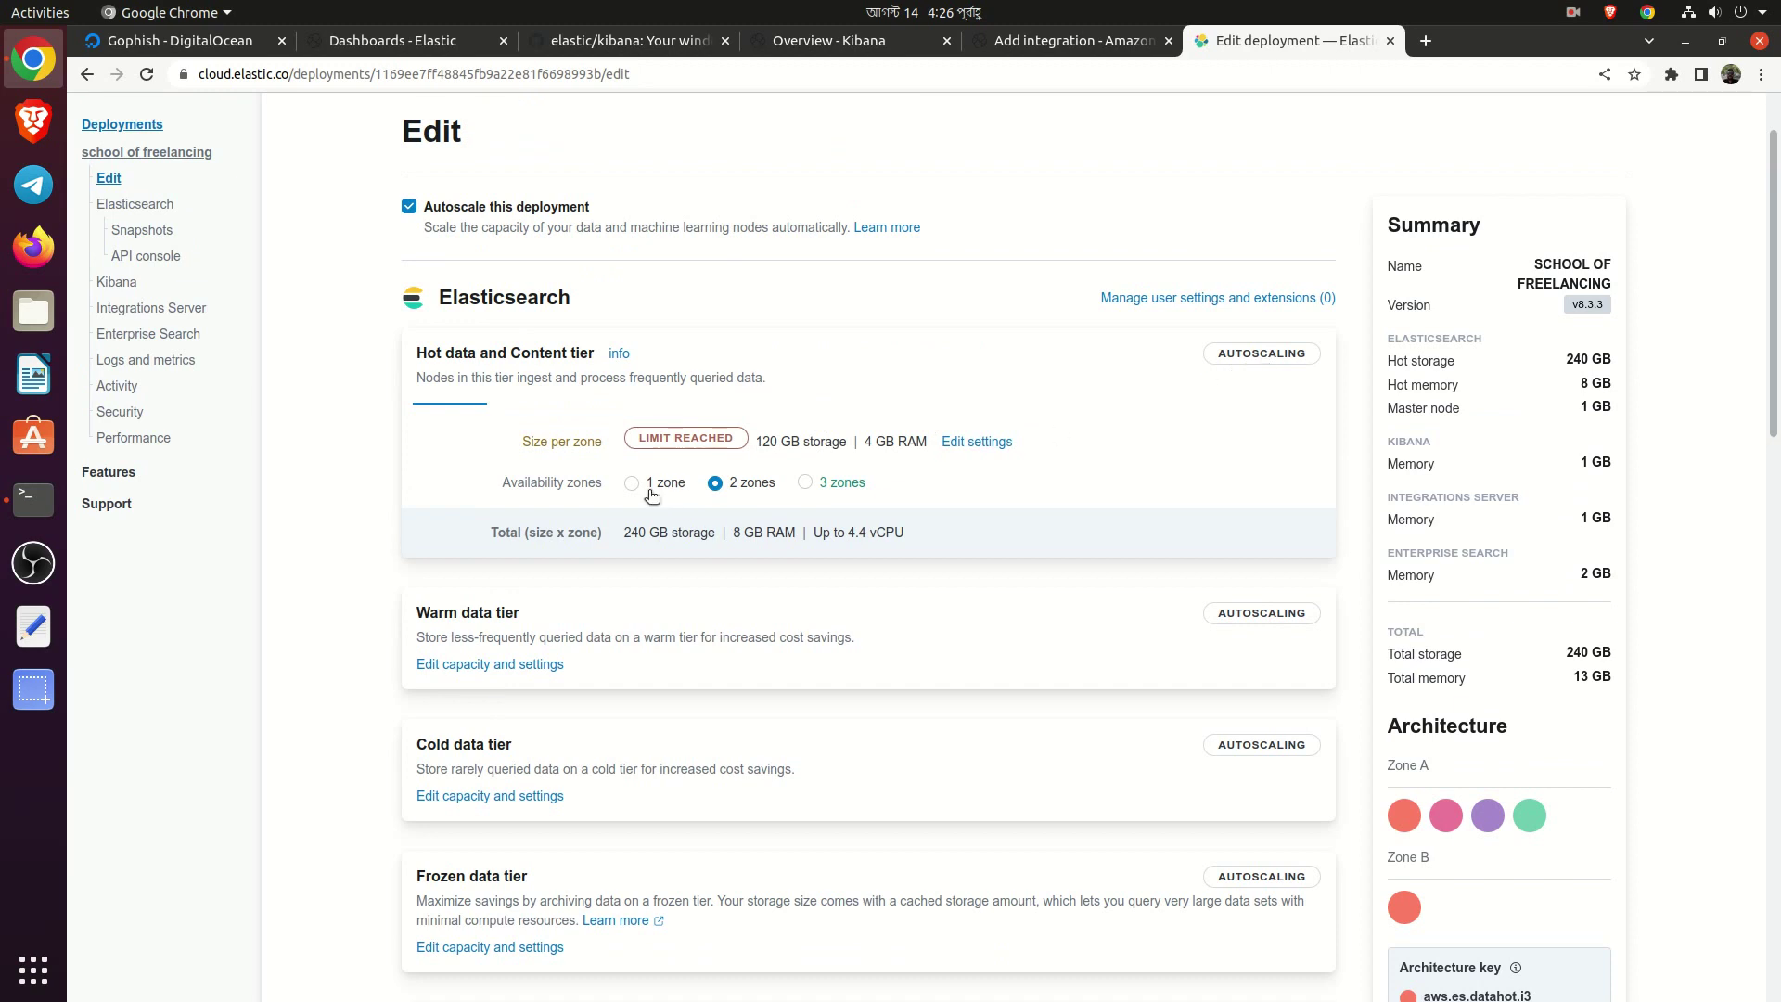
scroll(653, 494, "down", 3)
scroll(652, 494, "up", 1)
scroll(640, 443, "down", 7)
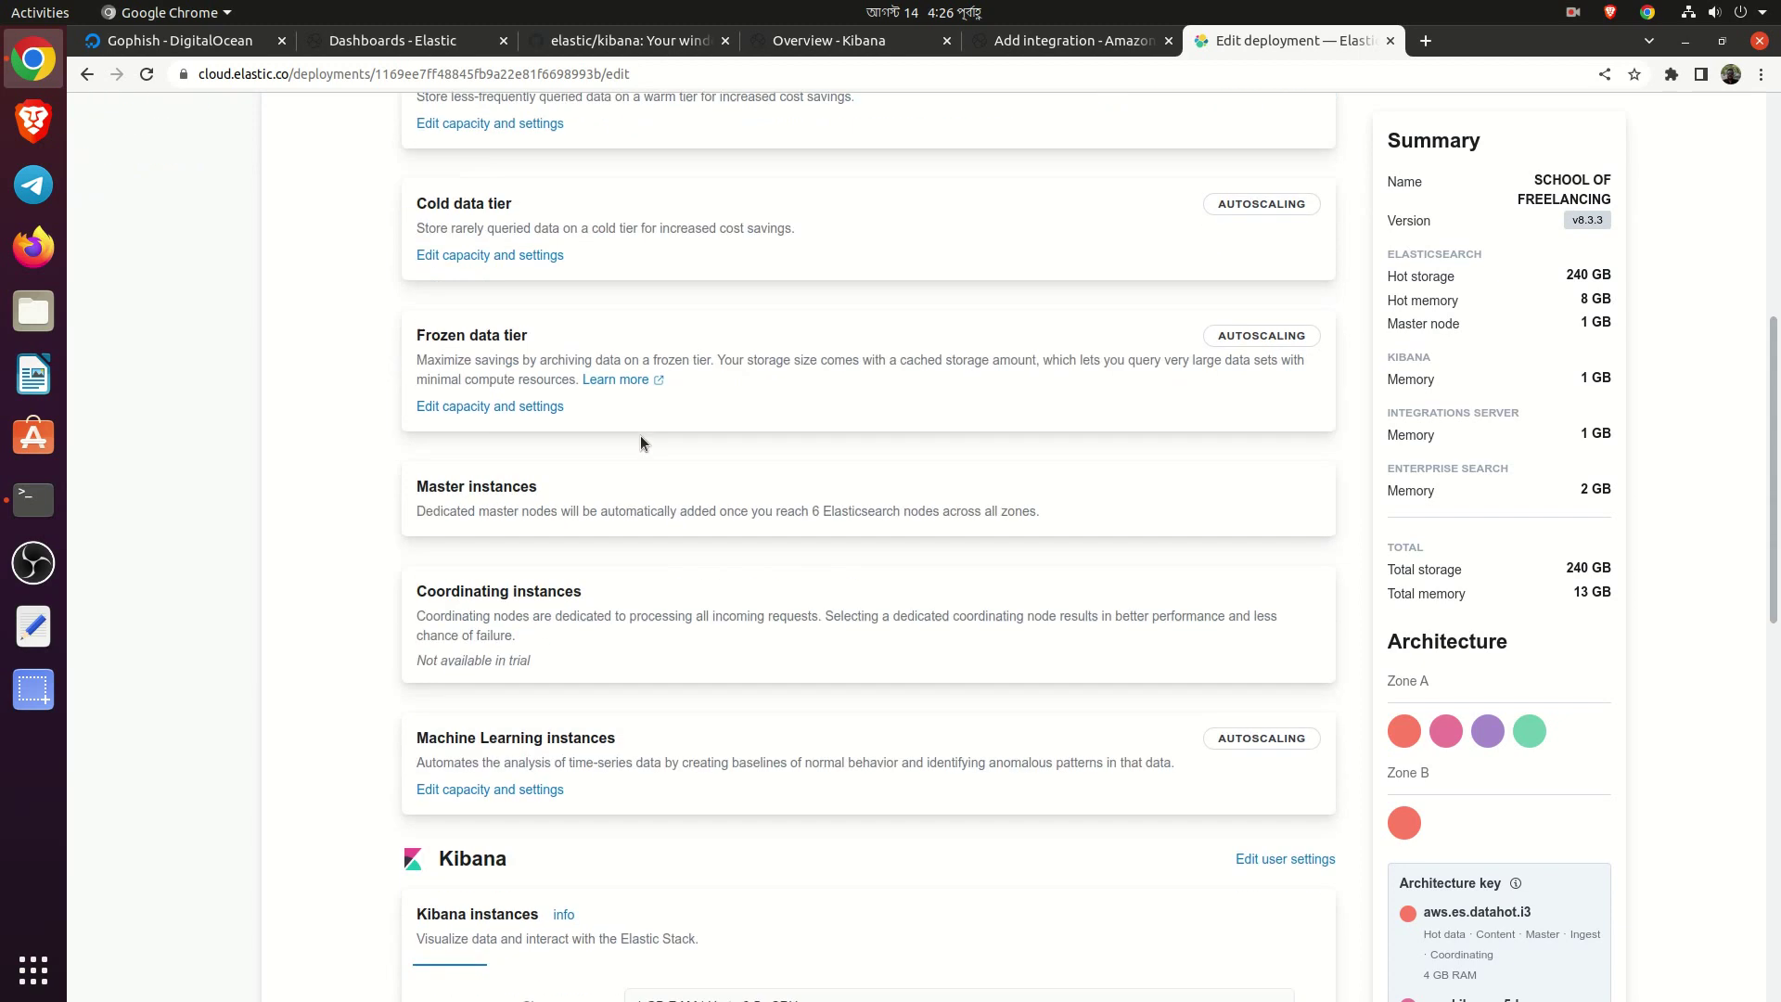
scroll(641, 443, "down", 4)
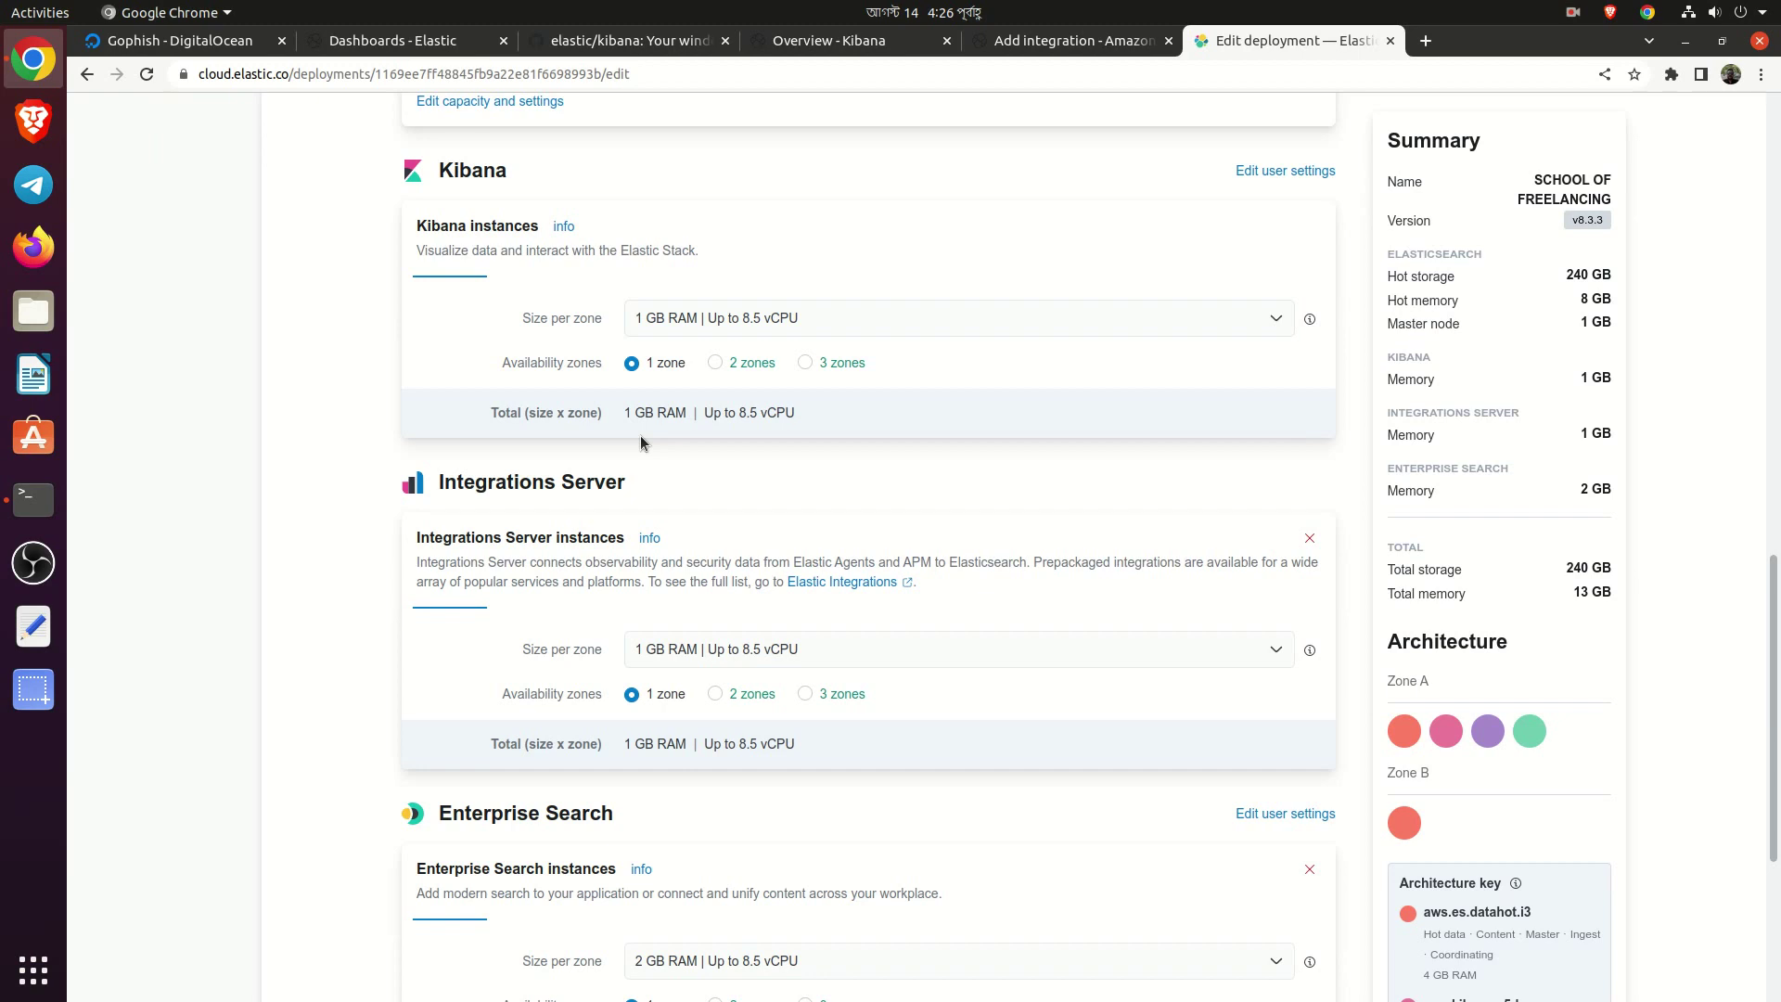
scroll(640, 443, "down", 4)
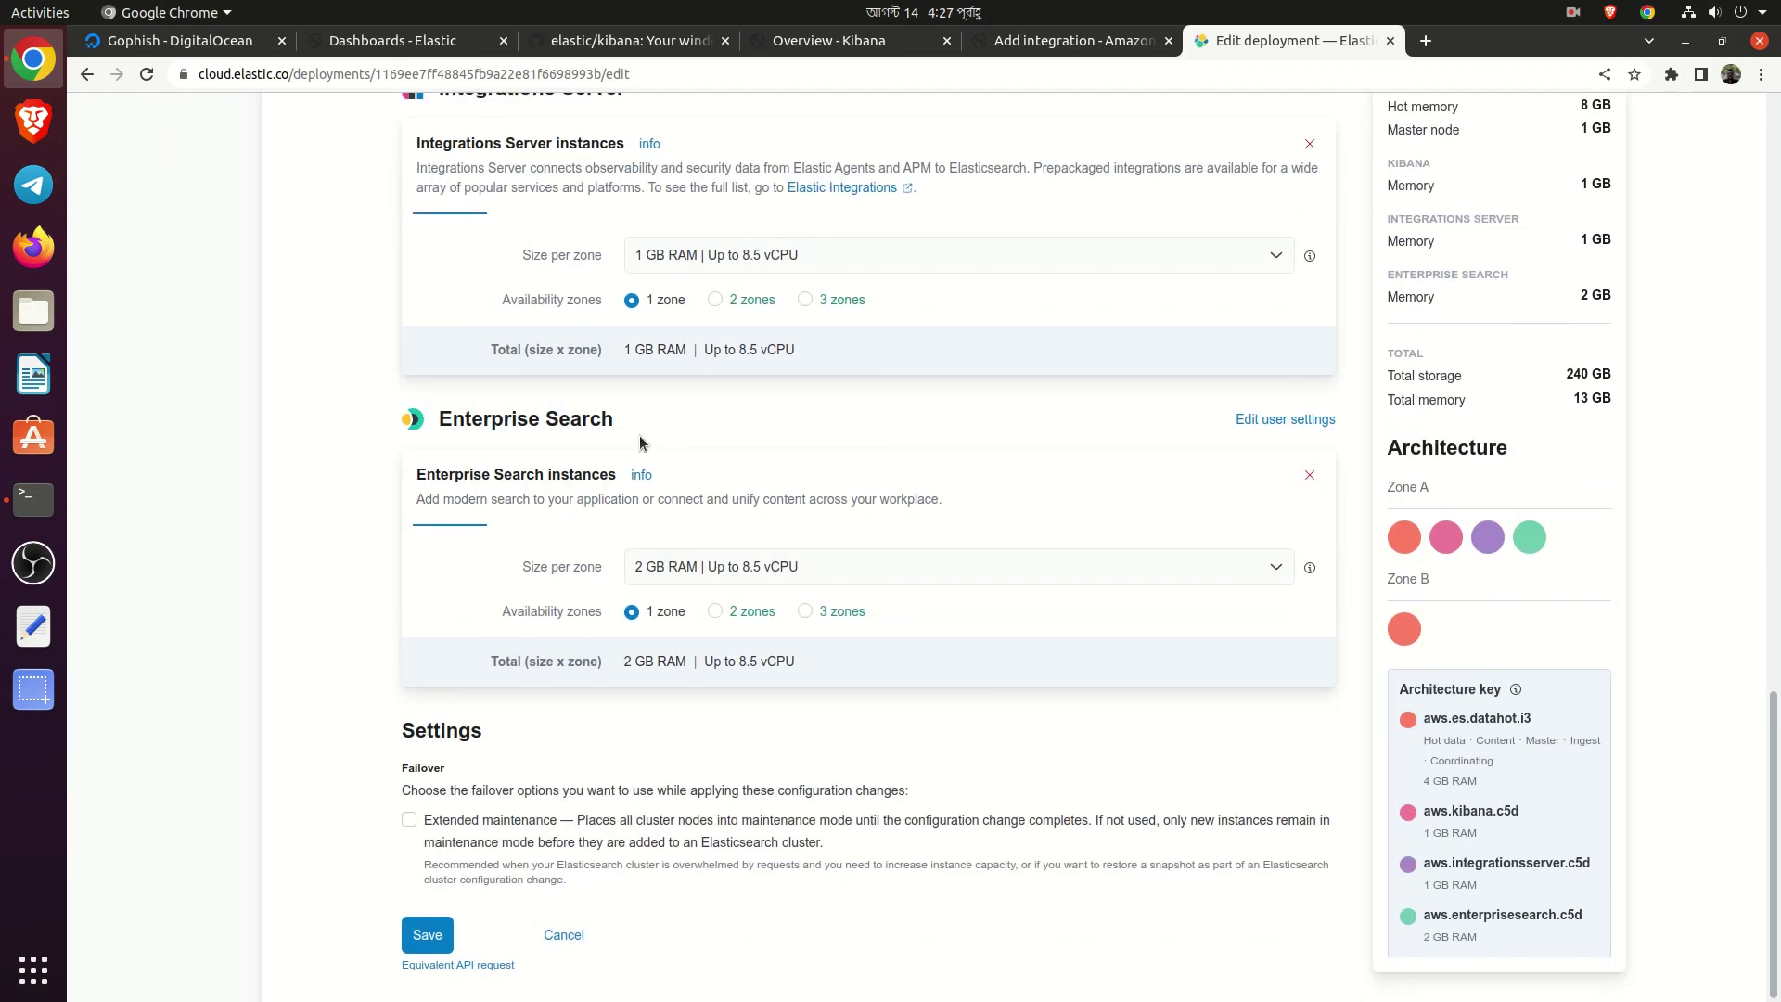
scroll(640, 442, "up", 9)
scroll(638, 441, "up", 6)
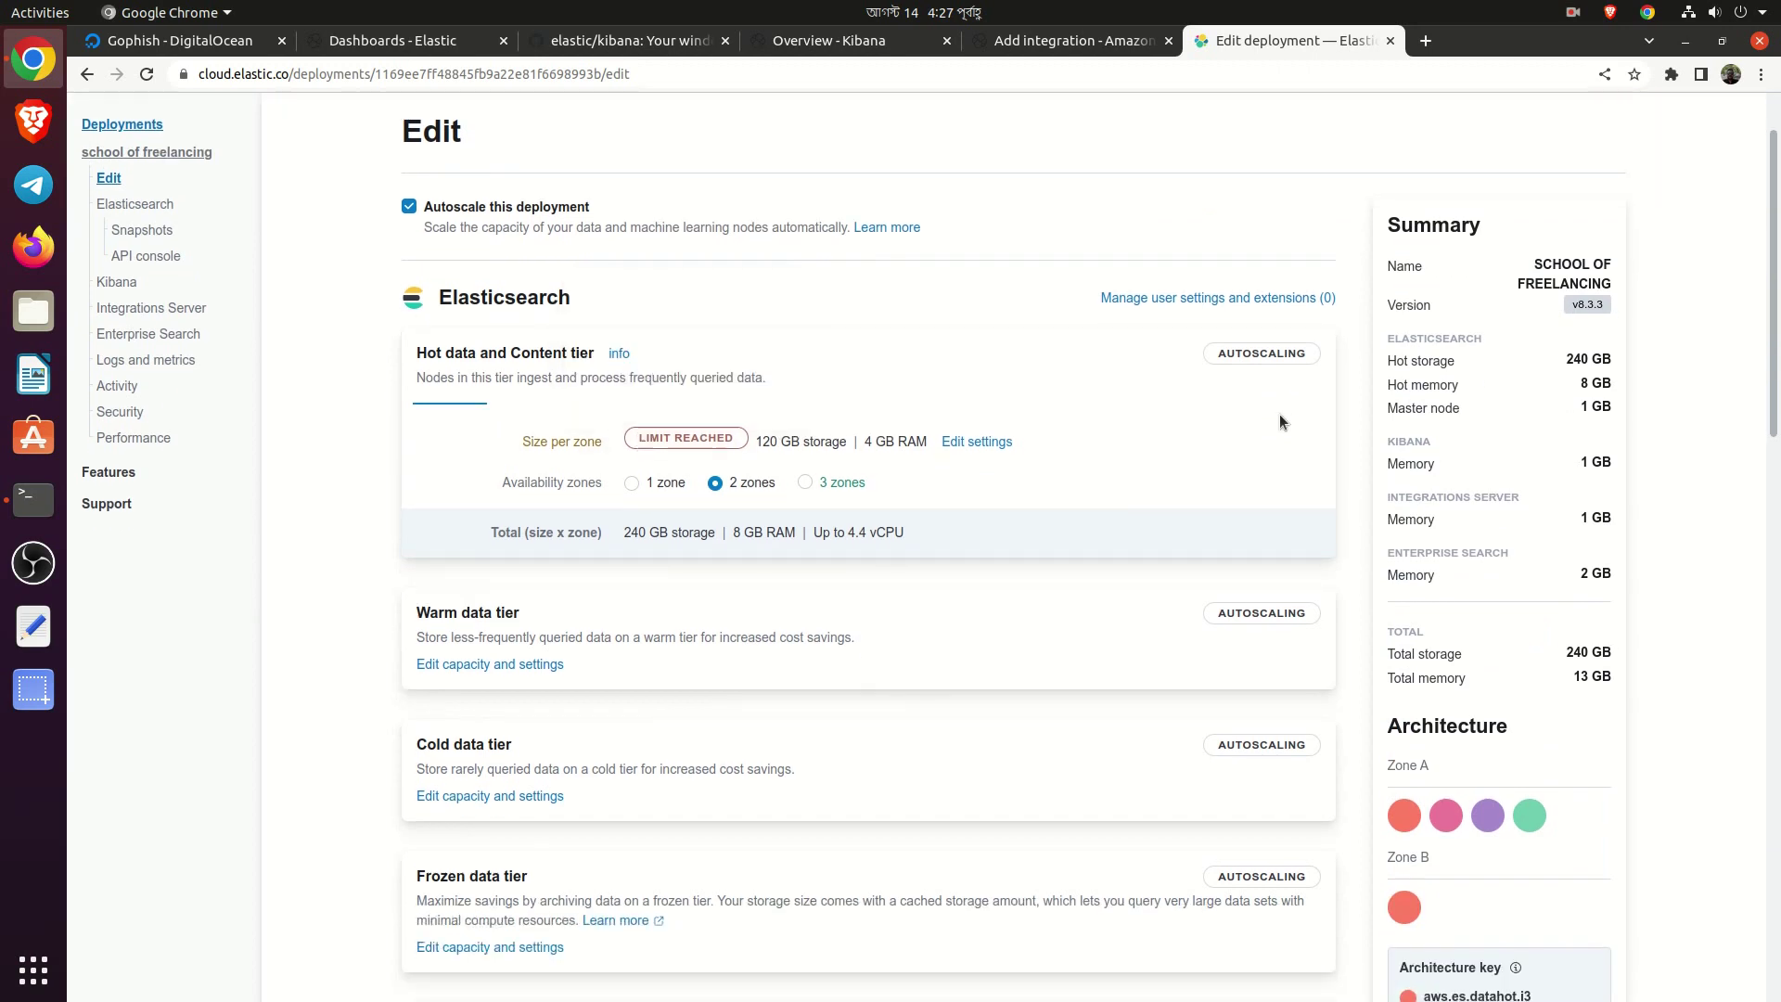
Review the Hot data and Content tier's autoscaling settings, including the advanced ones, and submit them with their existing values
left_click(1002, 445)
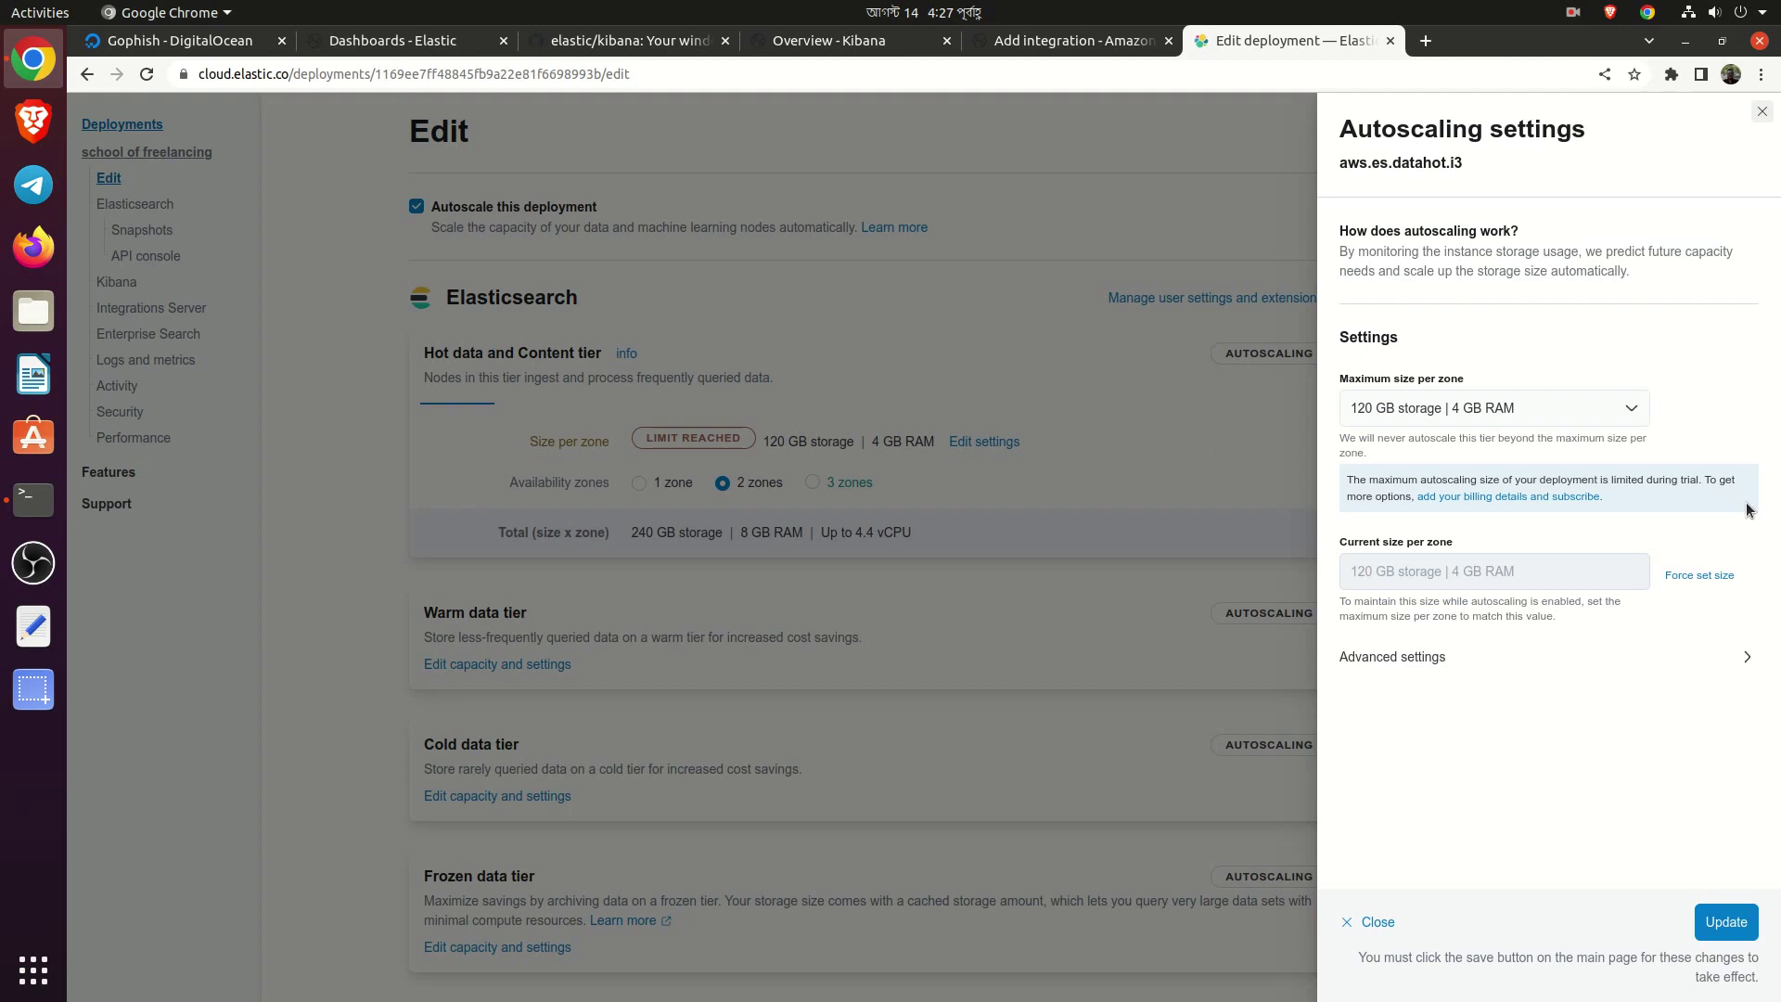
left_click(1401, 658)
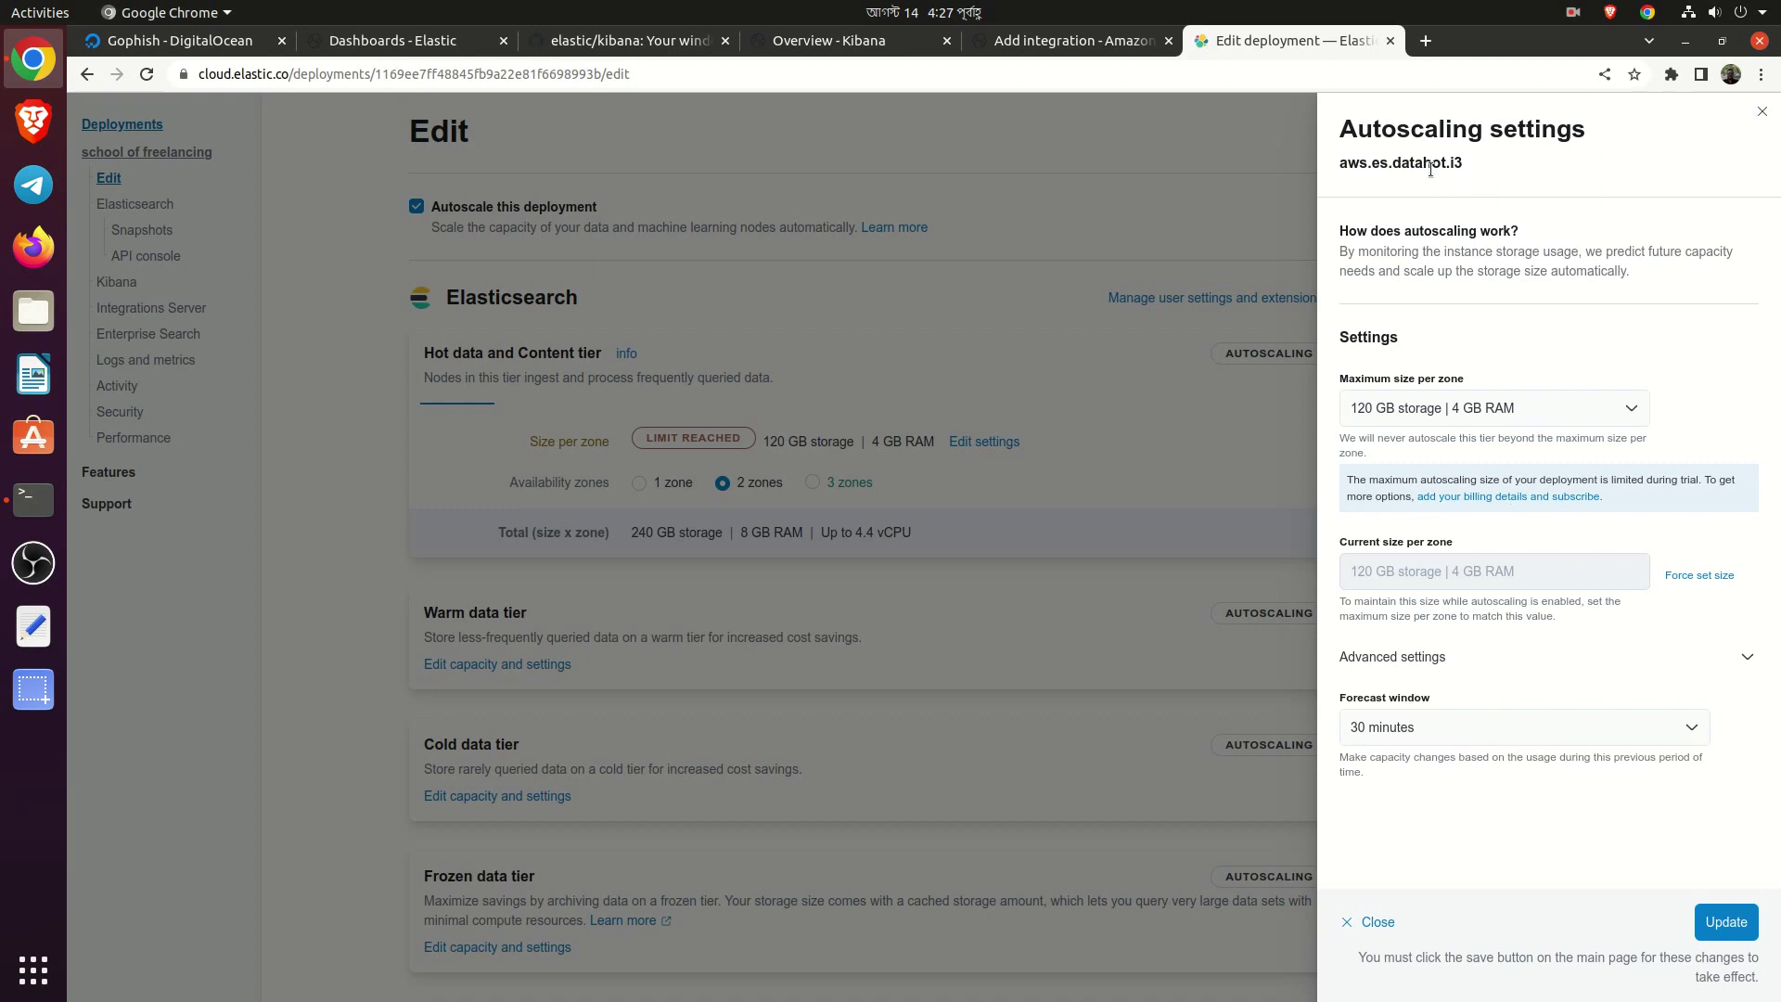
left_click(1712, 919)
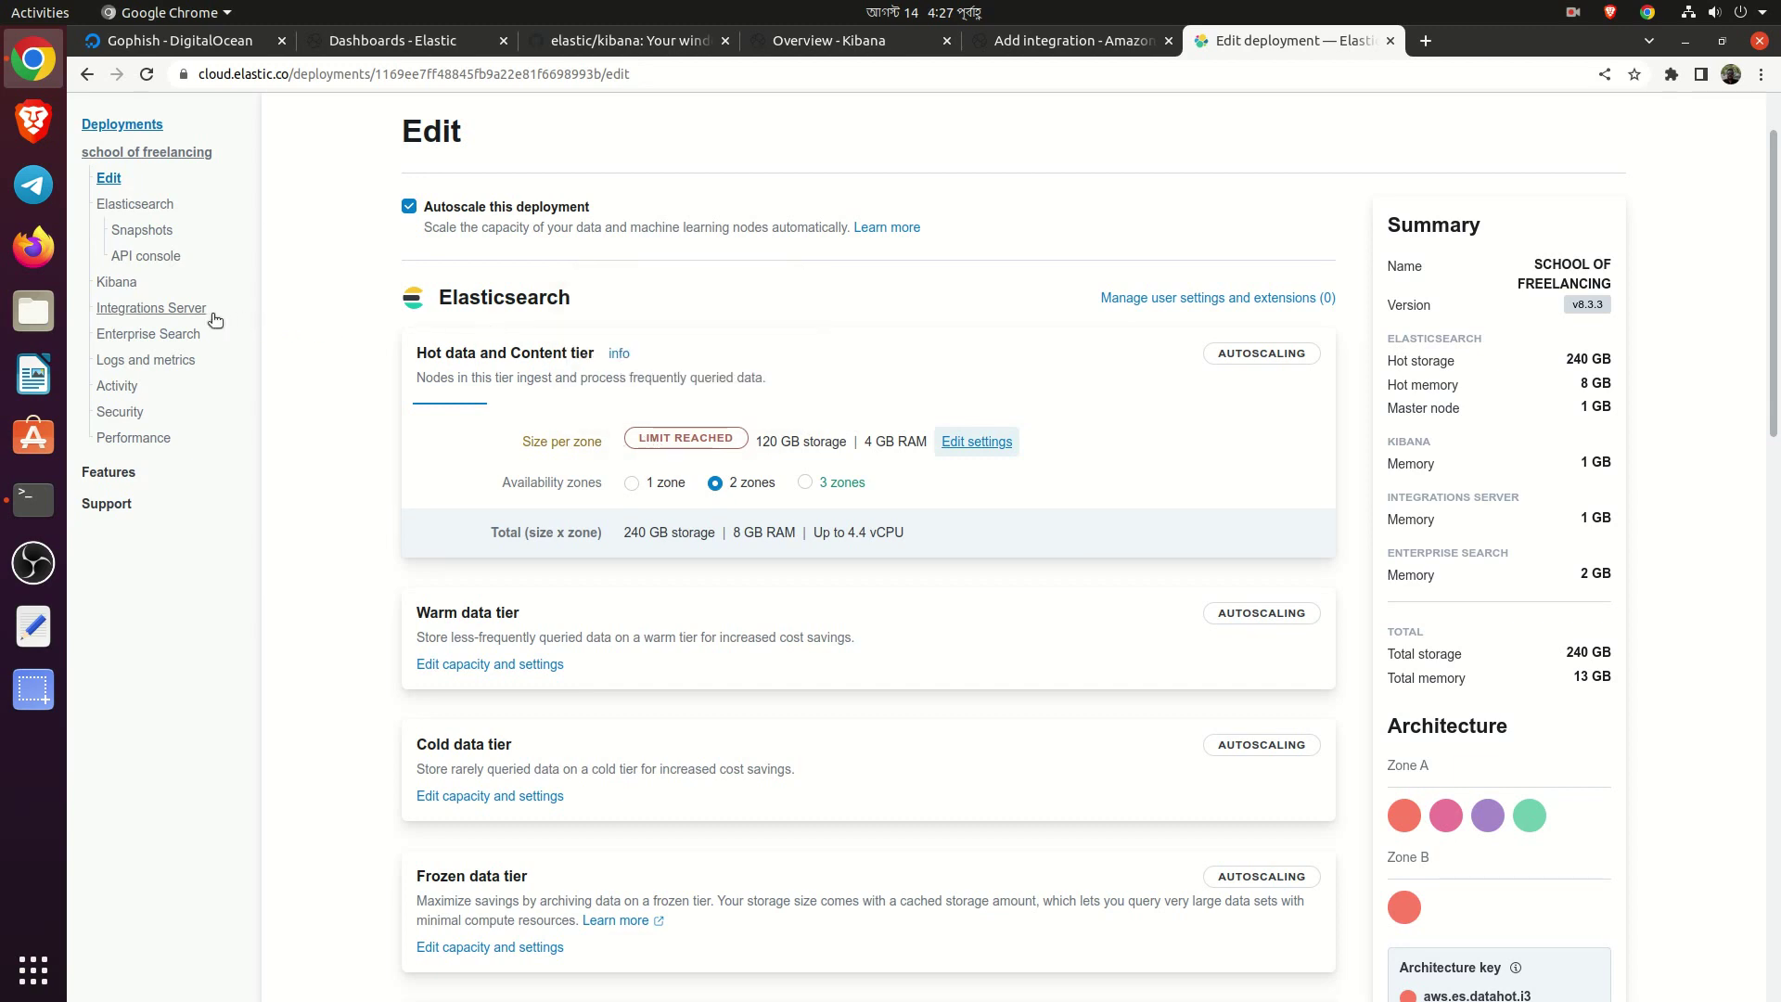
View the deployment's Kibana page, open the configuration of Instance #1, and return to the Kibana page
left_click(116, 282)
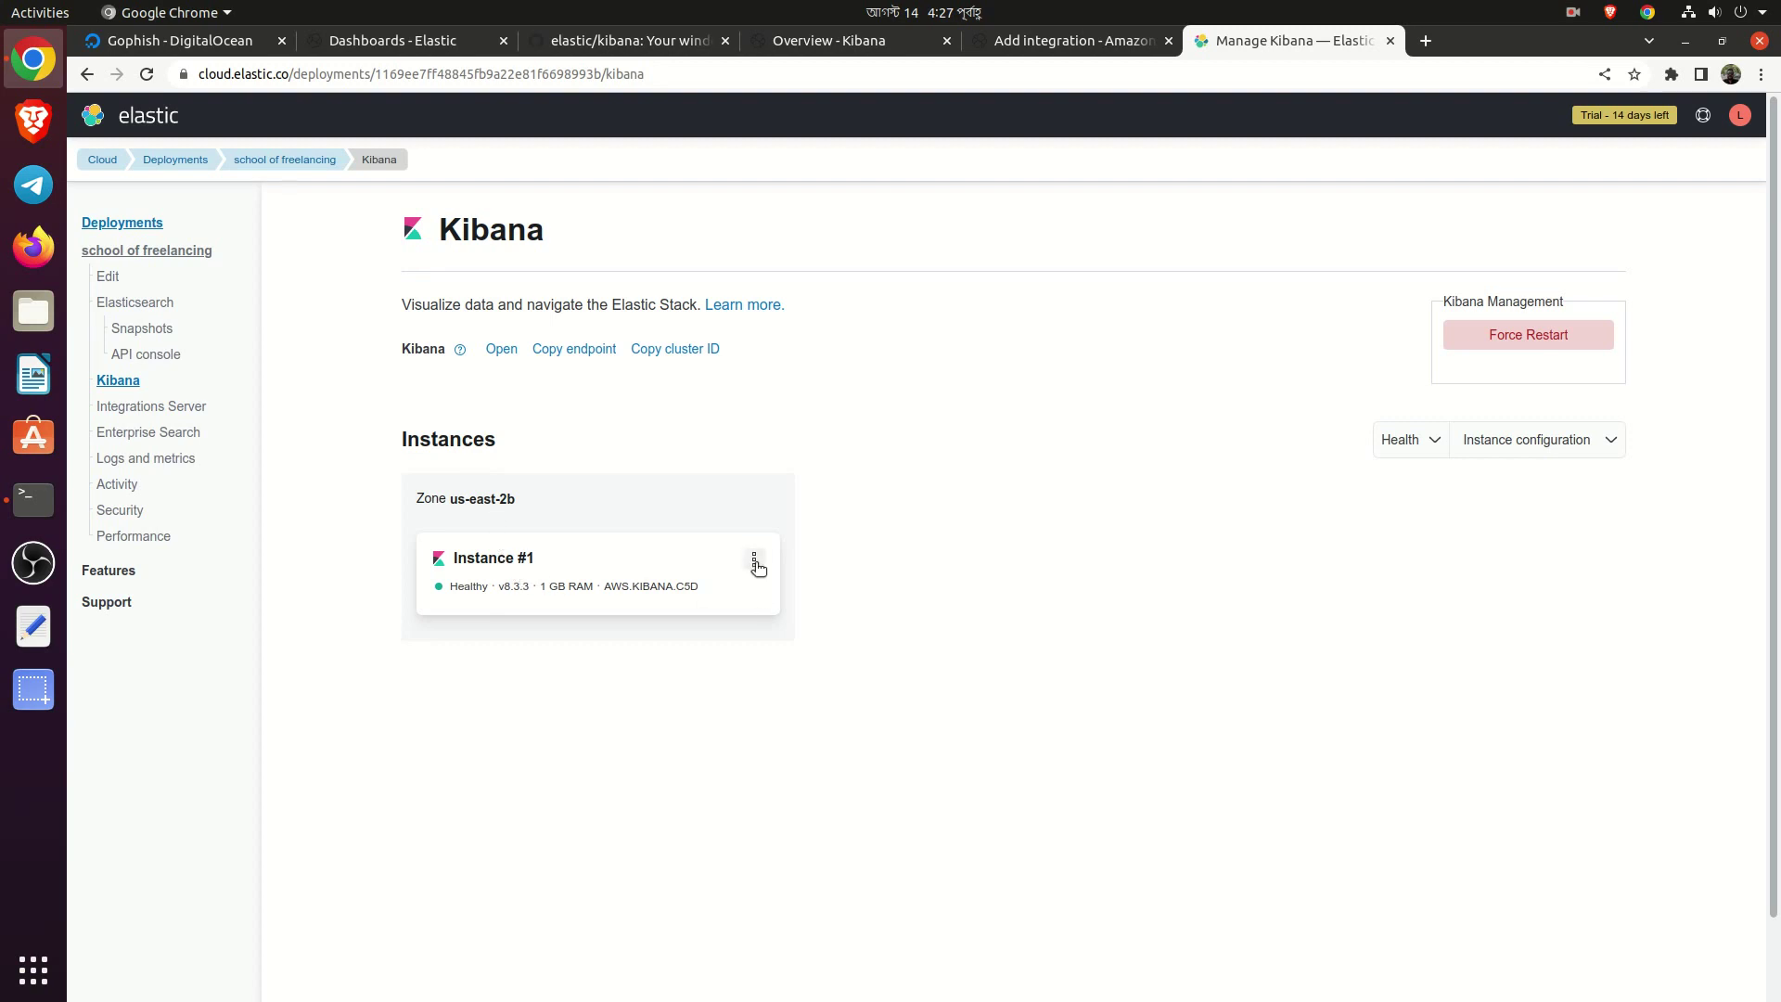
left_click(755, 562)
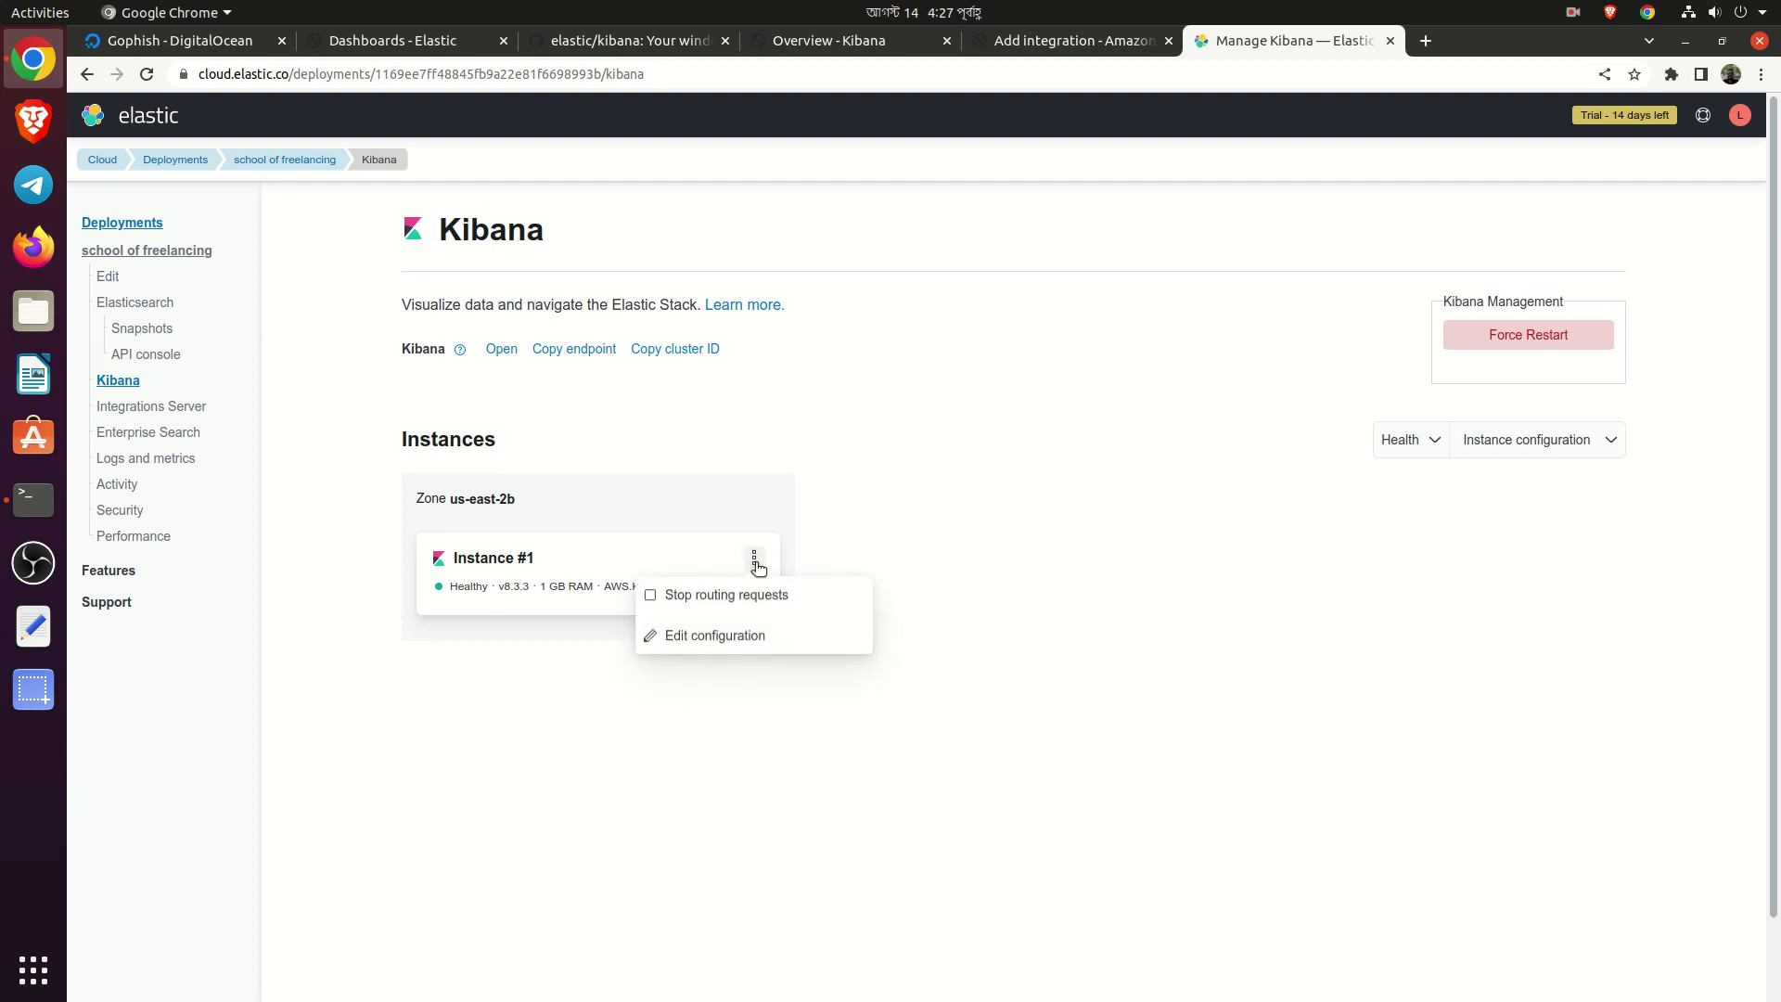
left_click(740, 637)
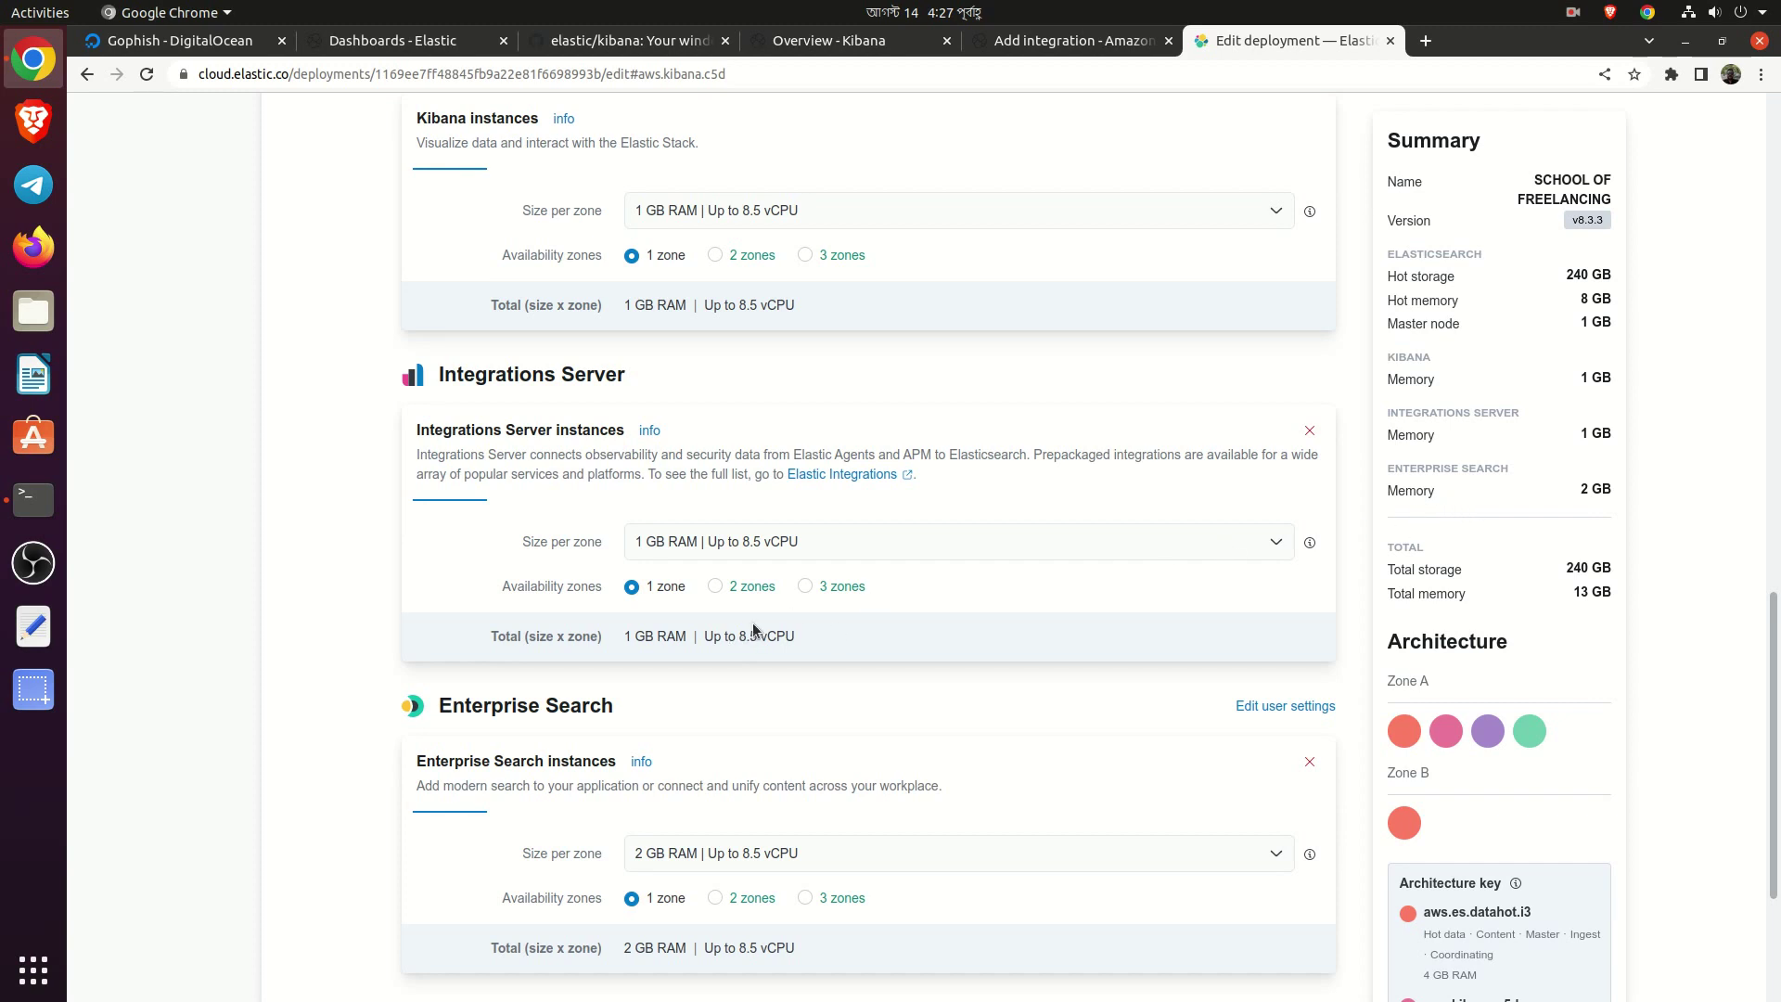
left_click(86, 73)
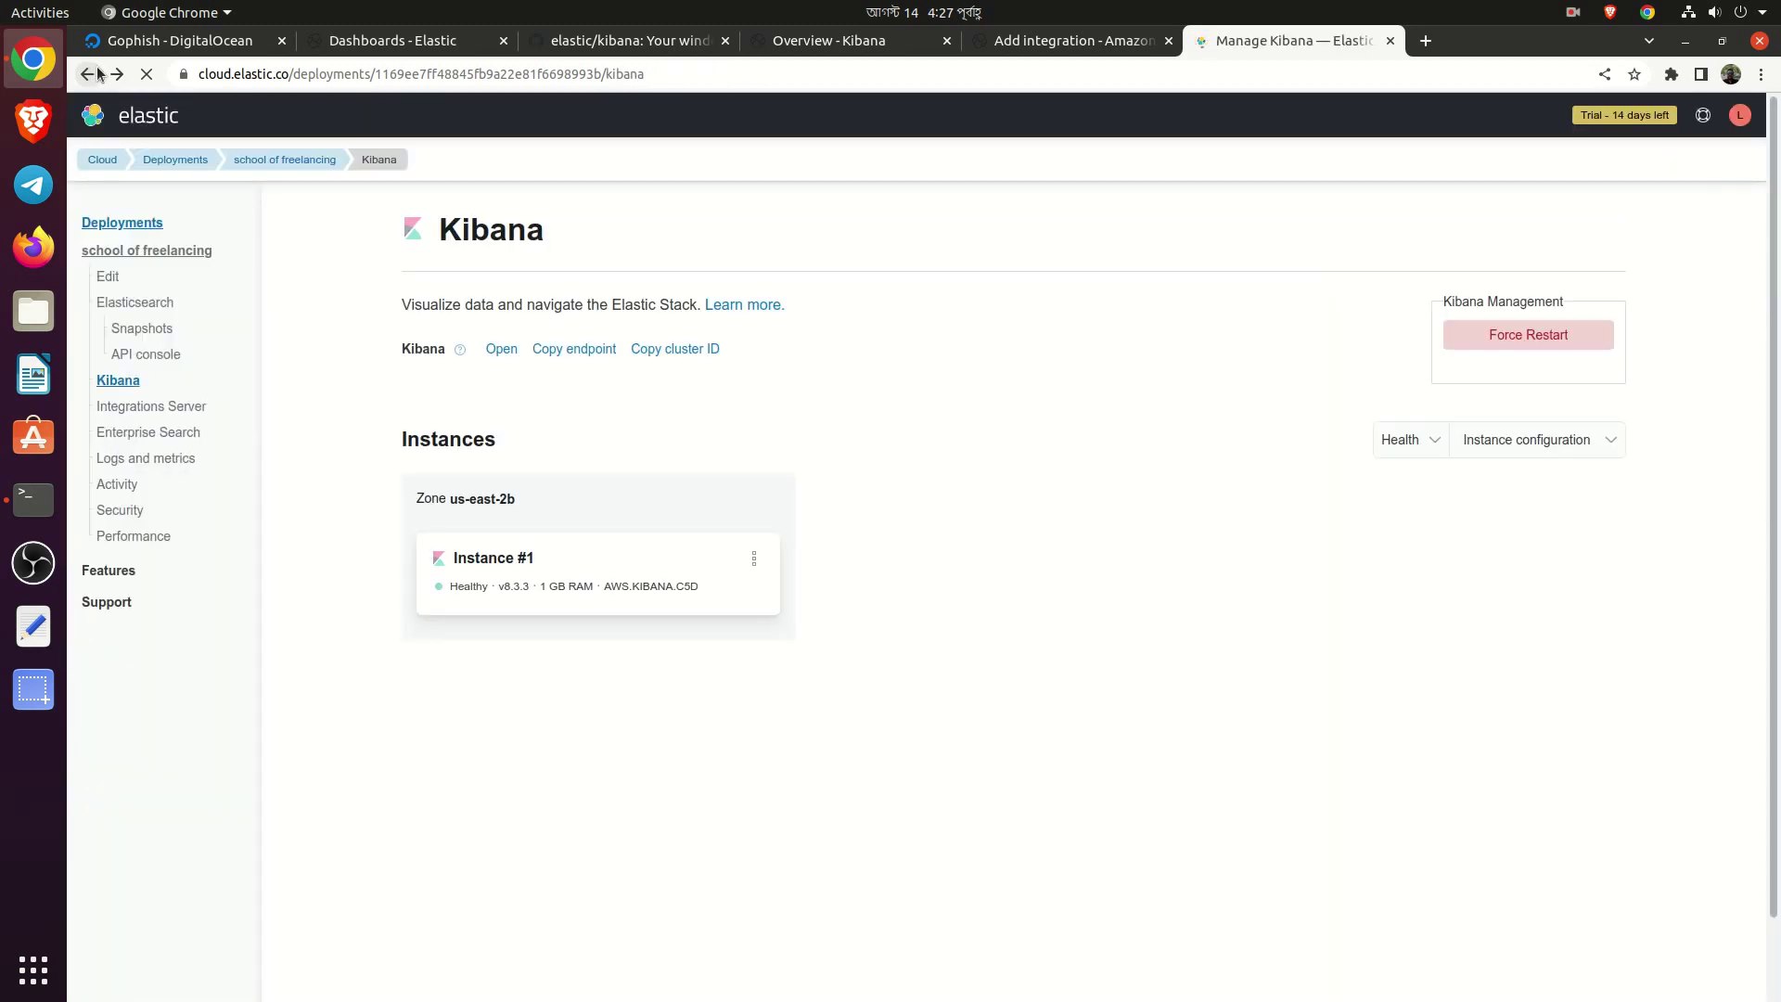
Launch Kibana for the deployment, enter the Default space, and open Dev Tools from the home page
left_click(501, 349)
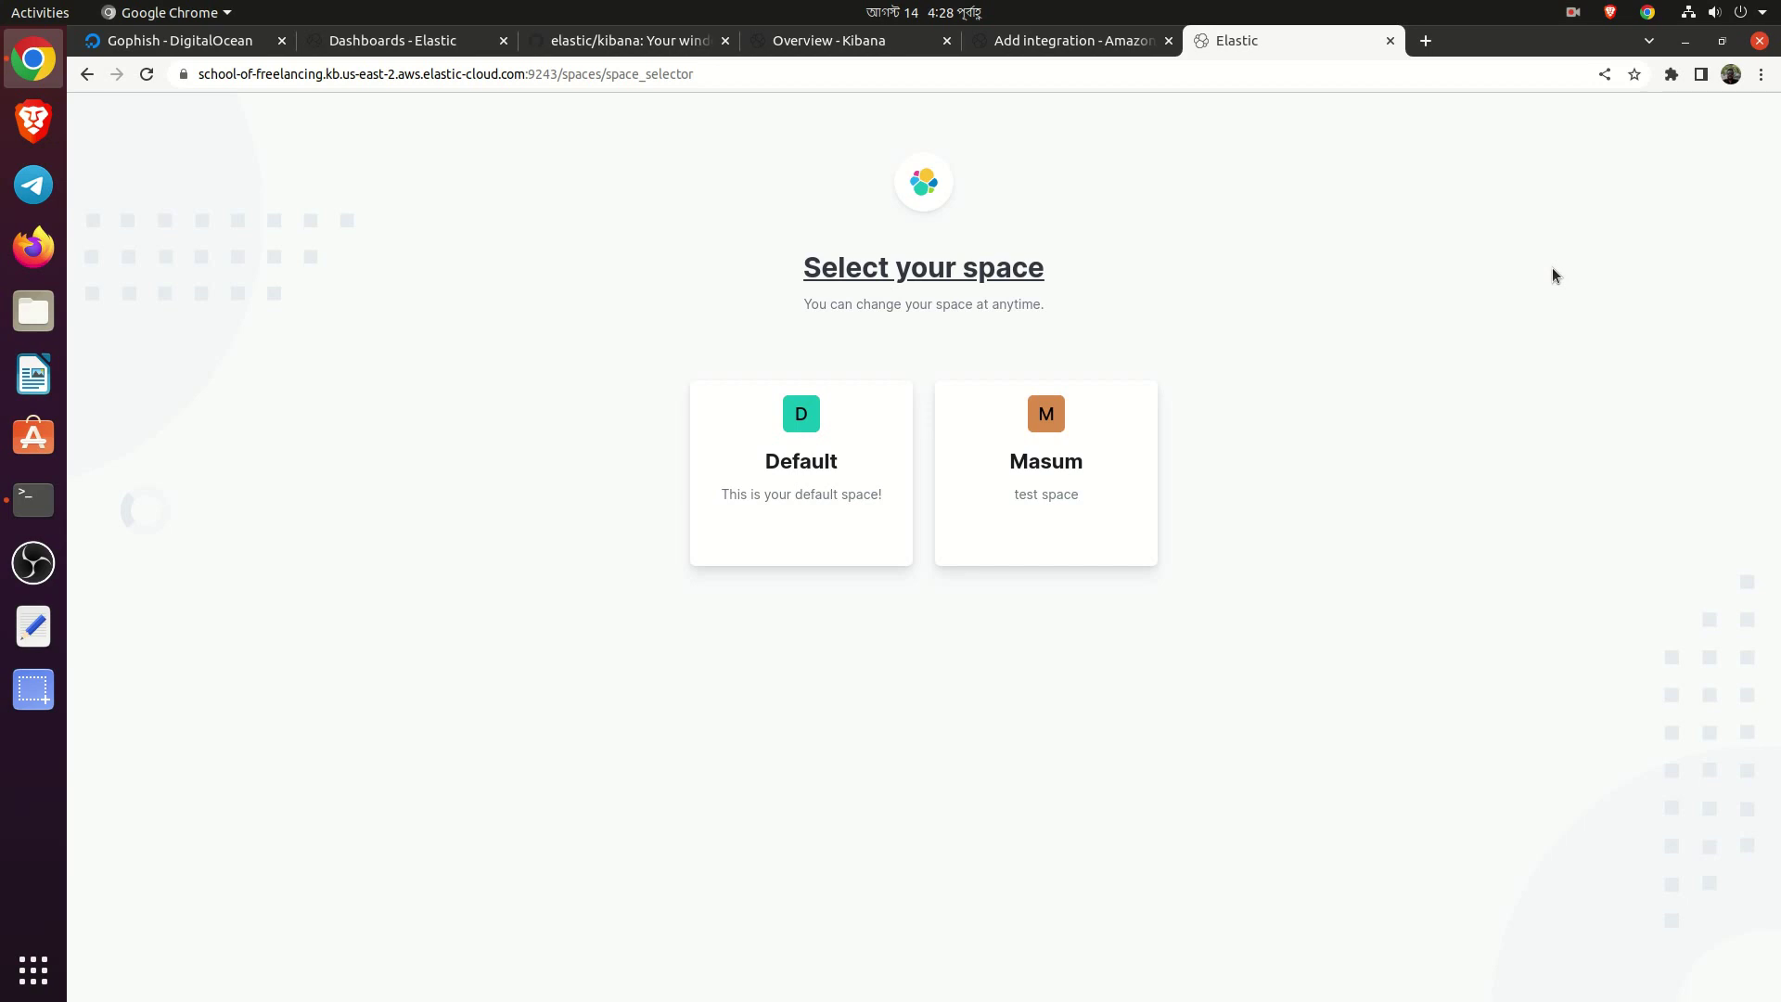
left_click(816, 451)
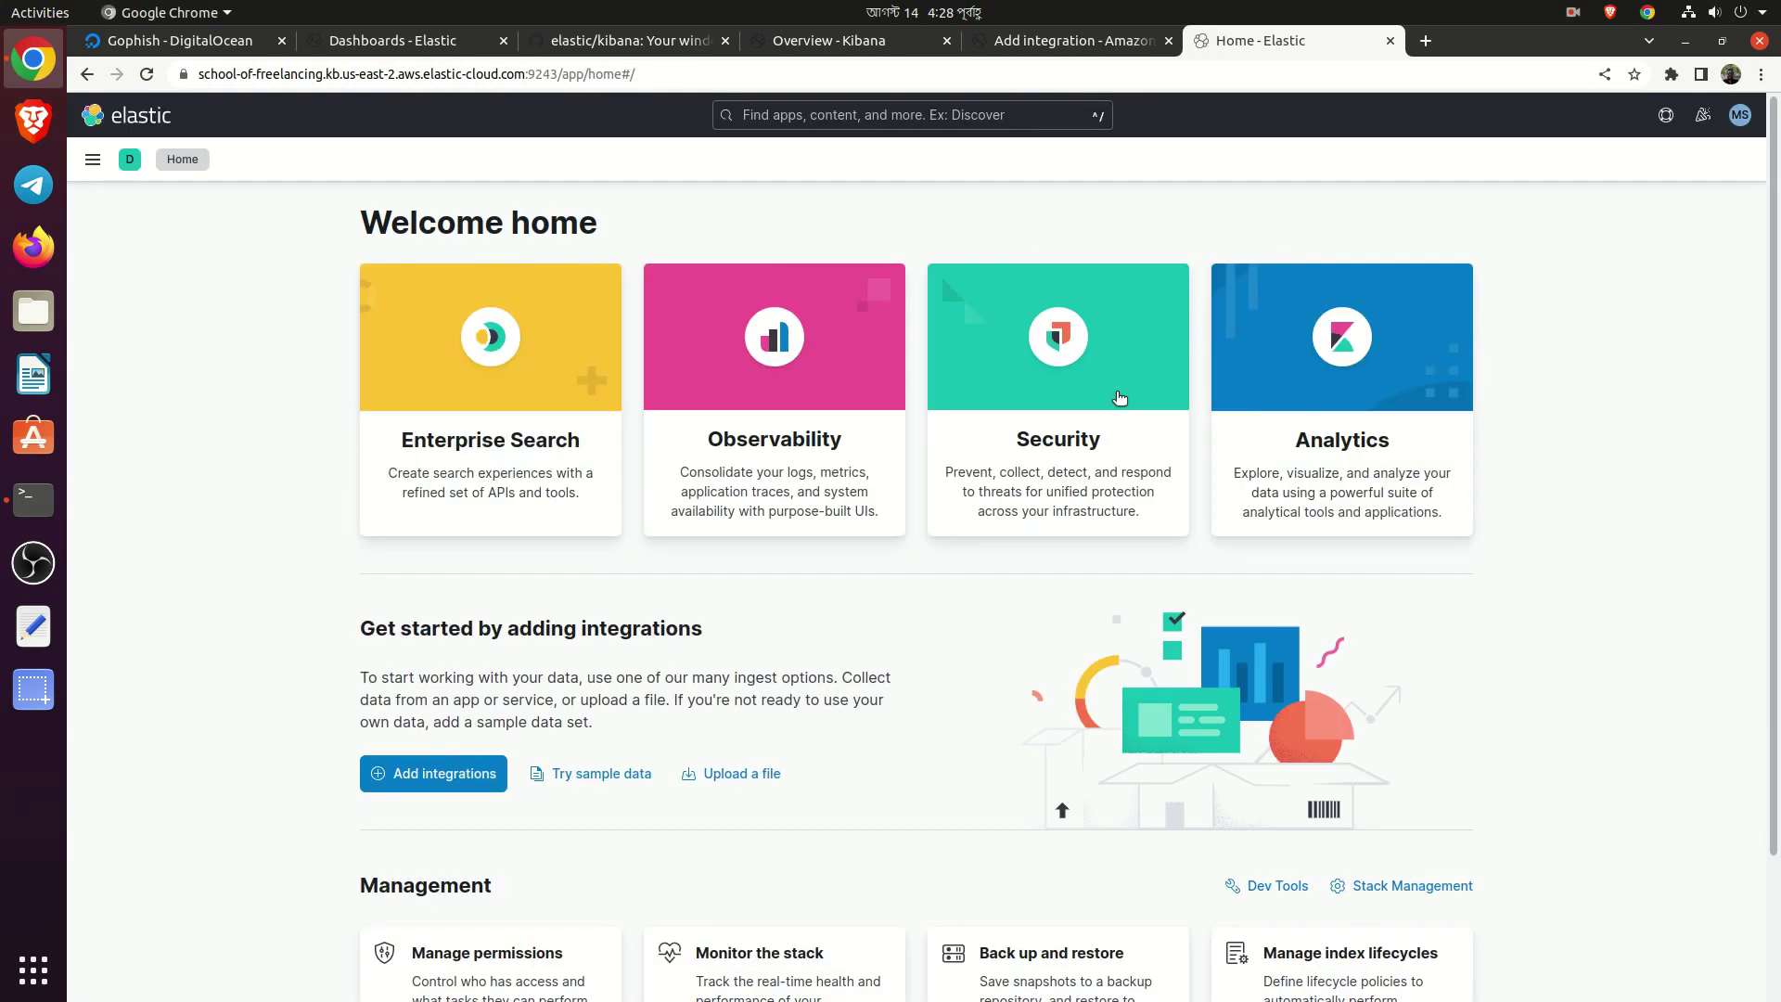
scroll(520, 580, "down", 4)
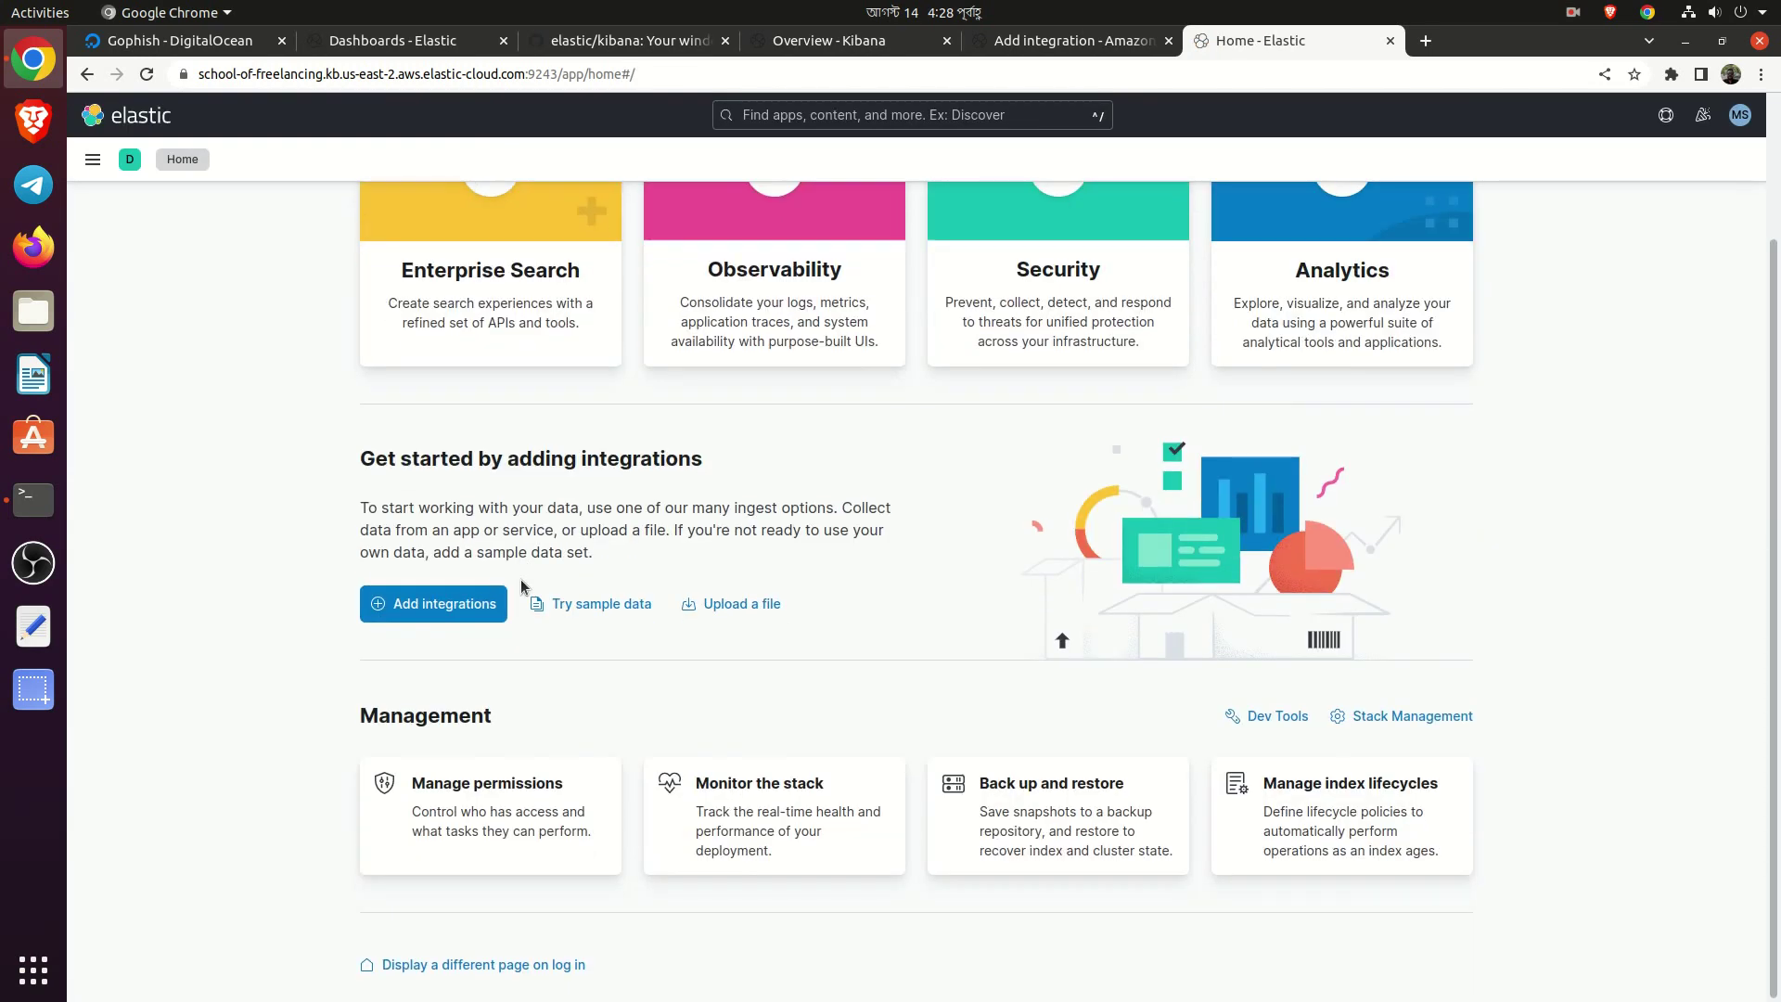
left_click(1276, 717)
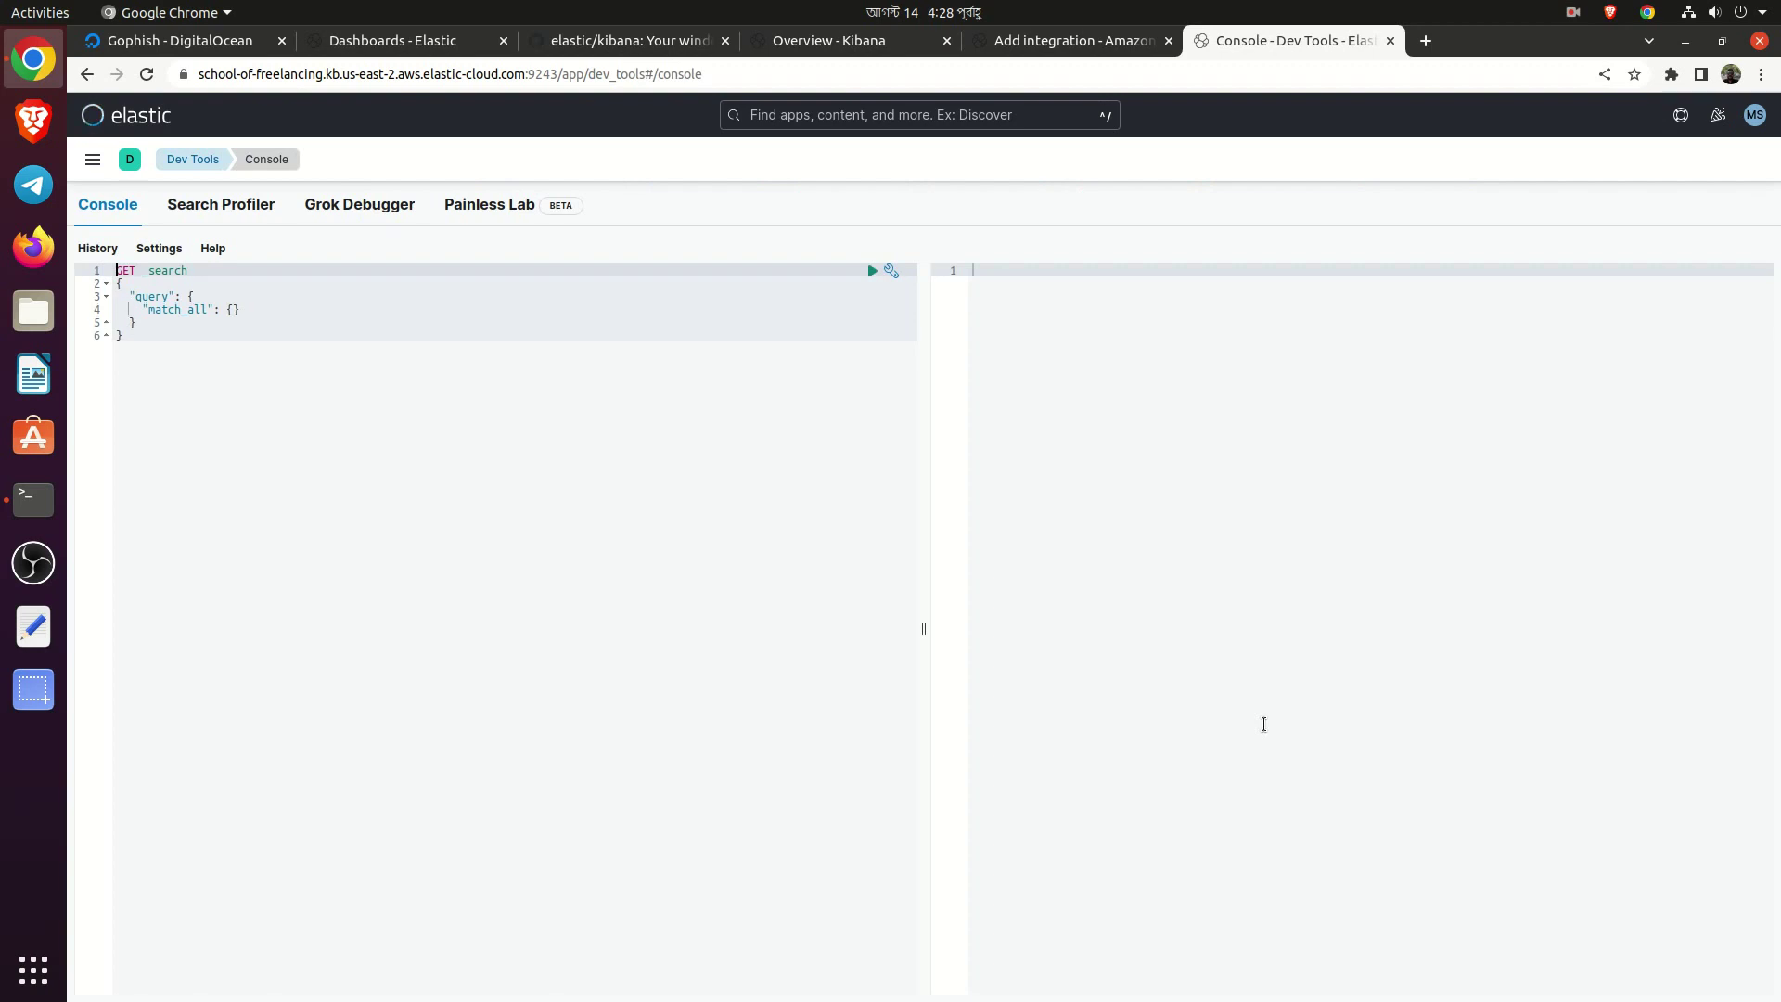
Look through the Dev Tools pages Search Profiler and Grok Debugger, ending on Painless Lab
left_click(324, 208)
left_click(487, 198)
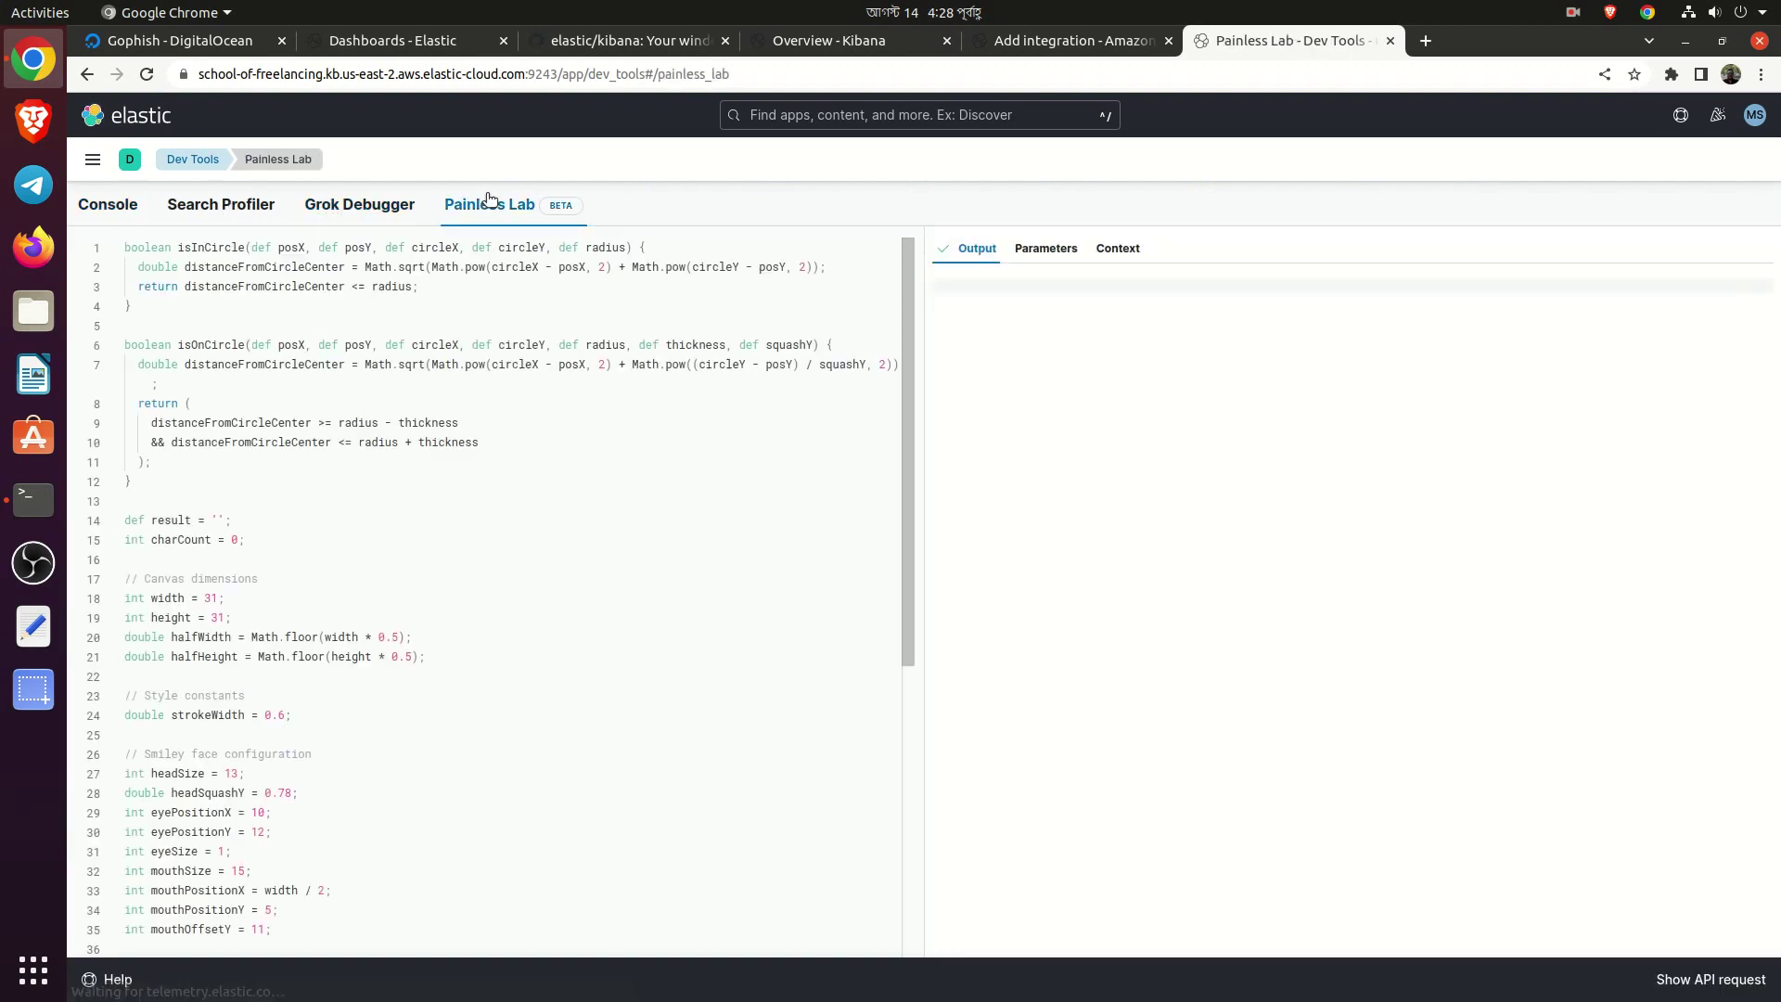
left_click(241, 206)
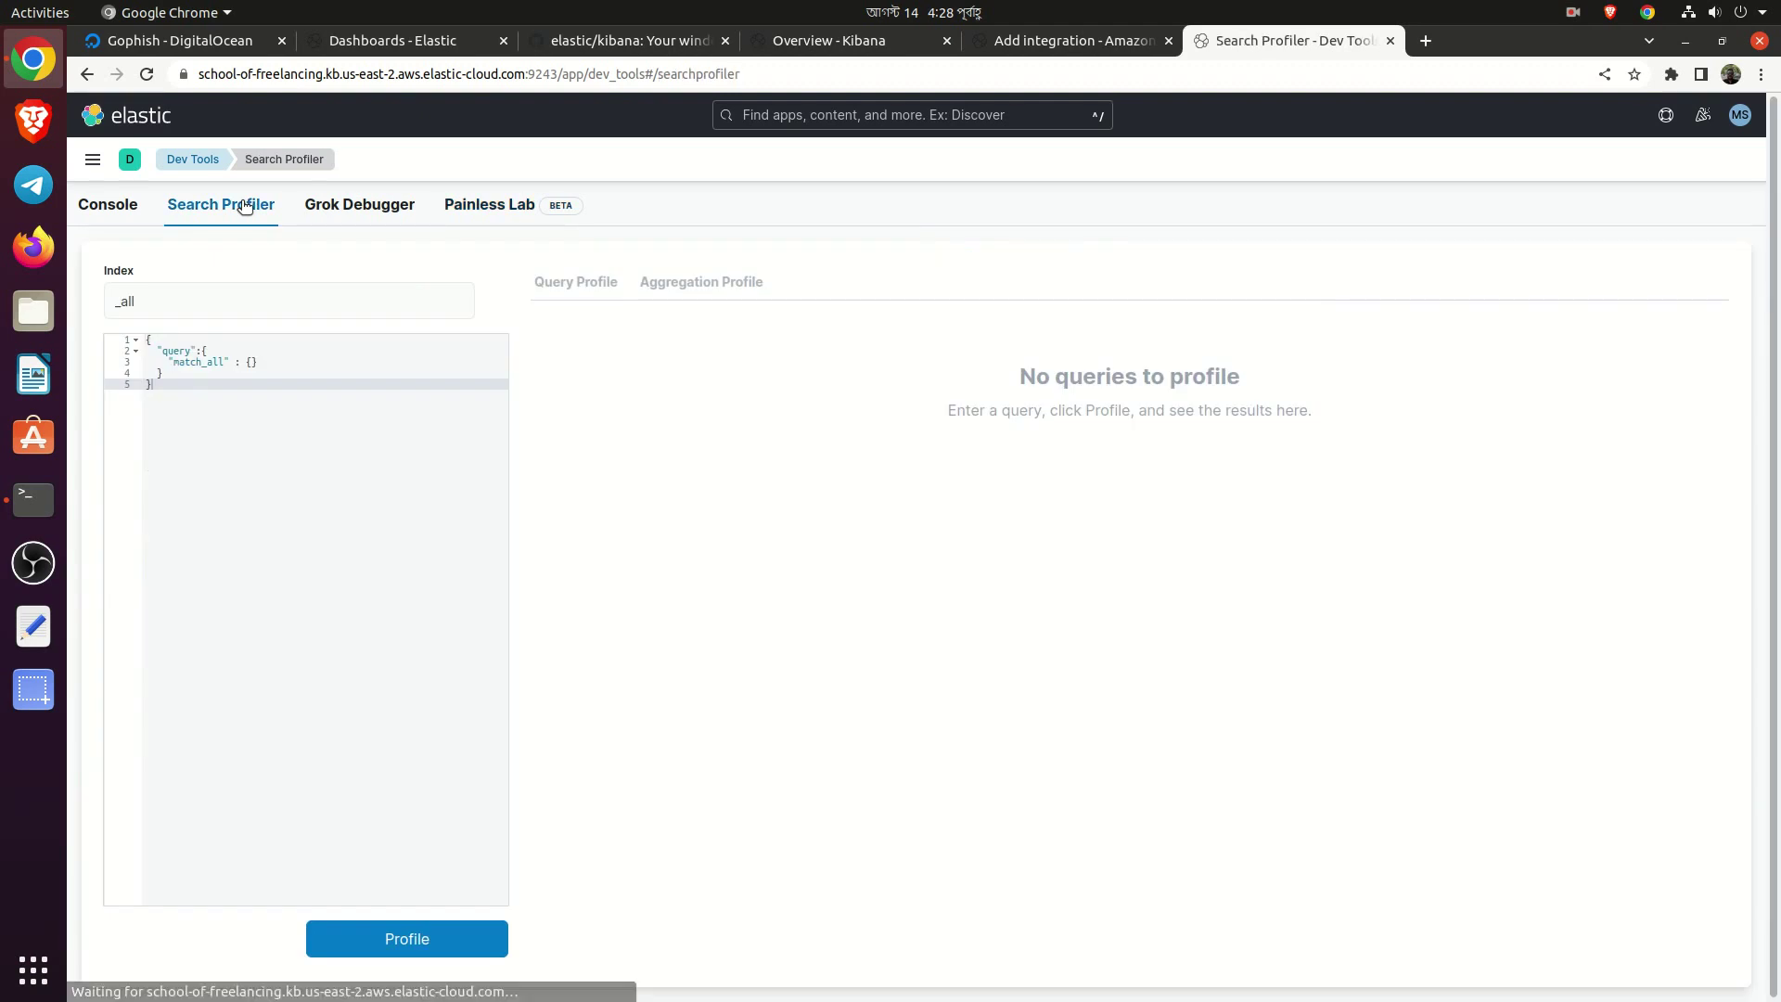
left_click(452, 204)
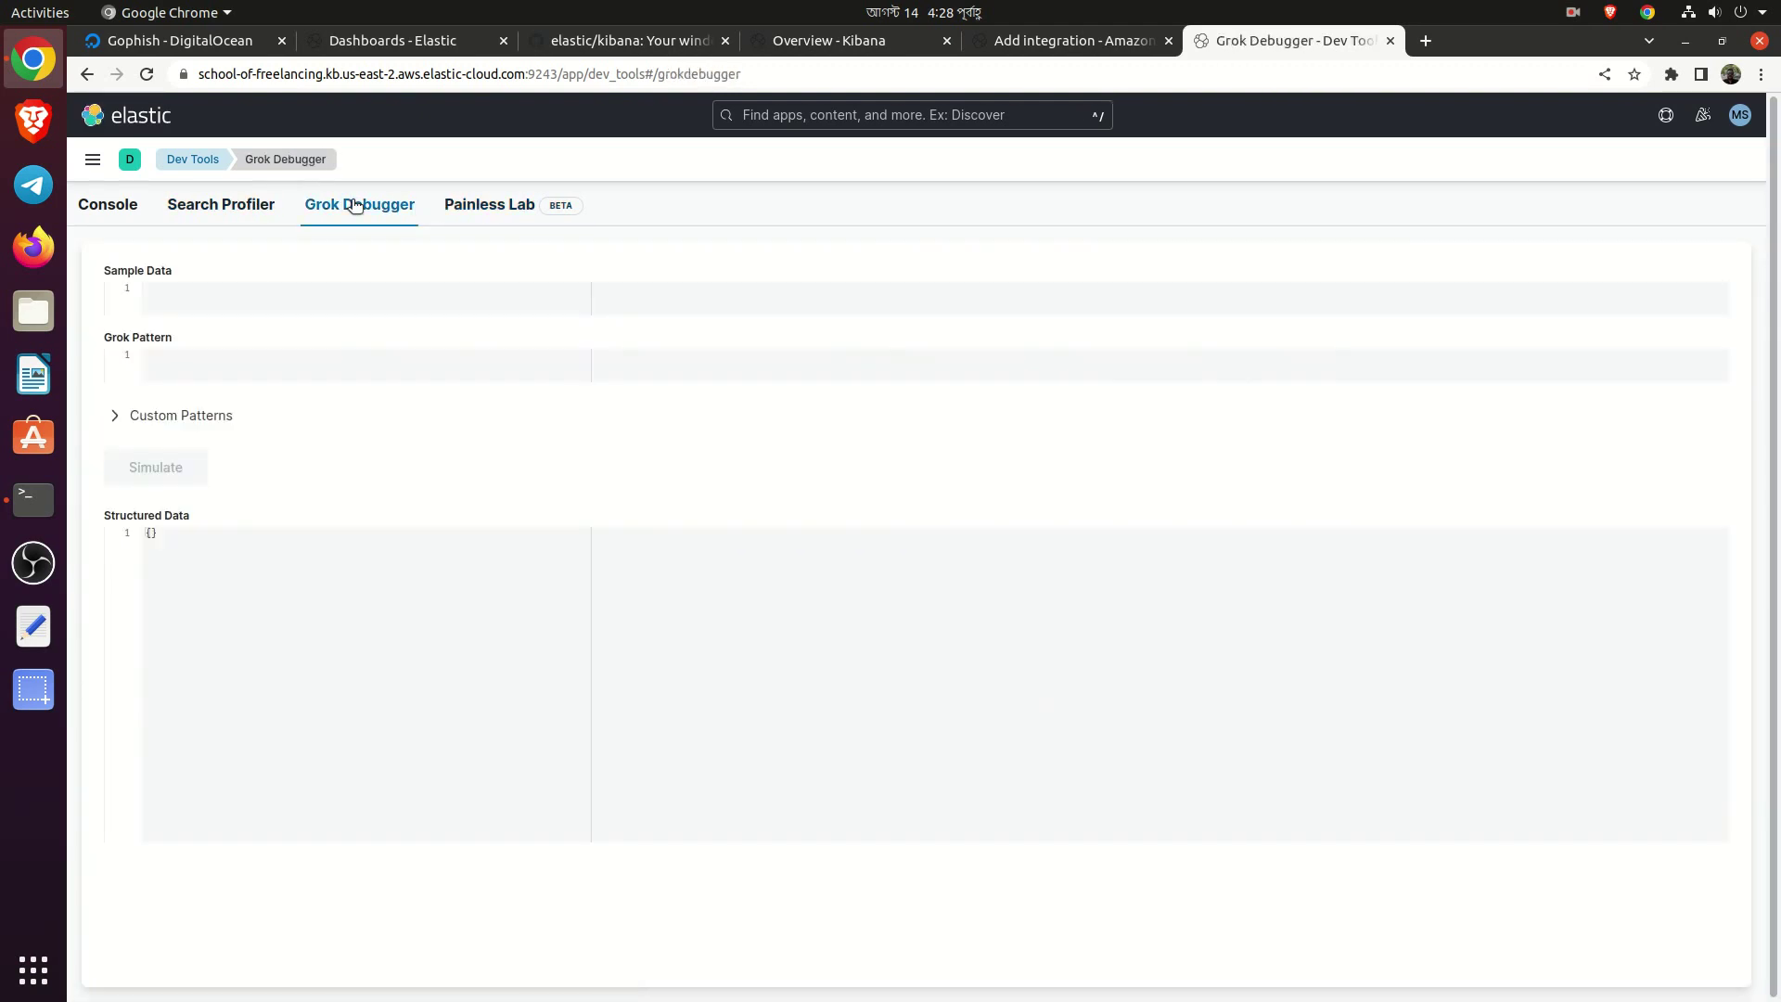
left_click(480, 205)
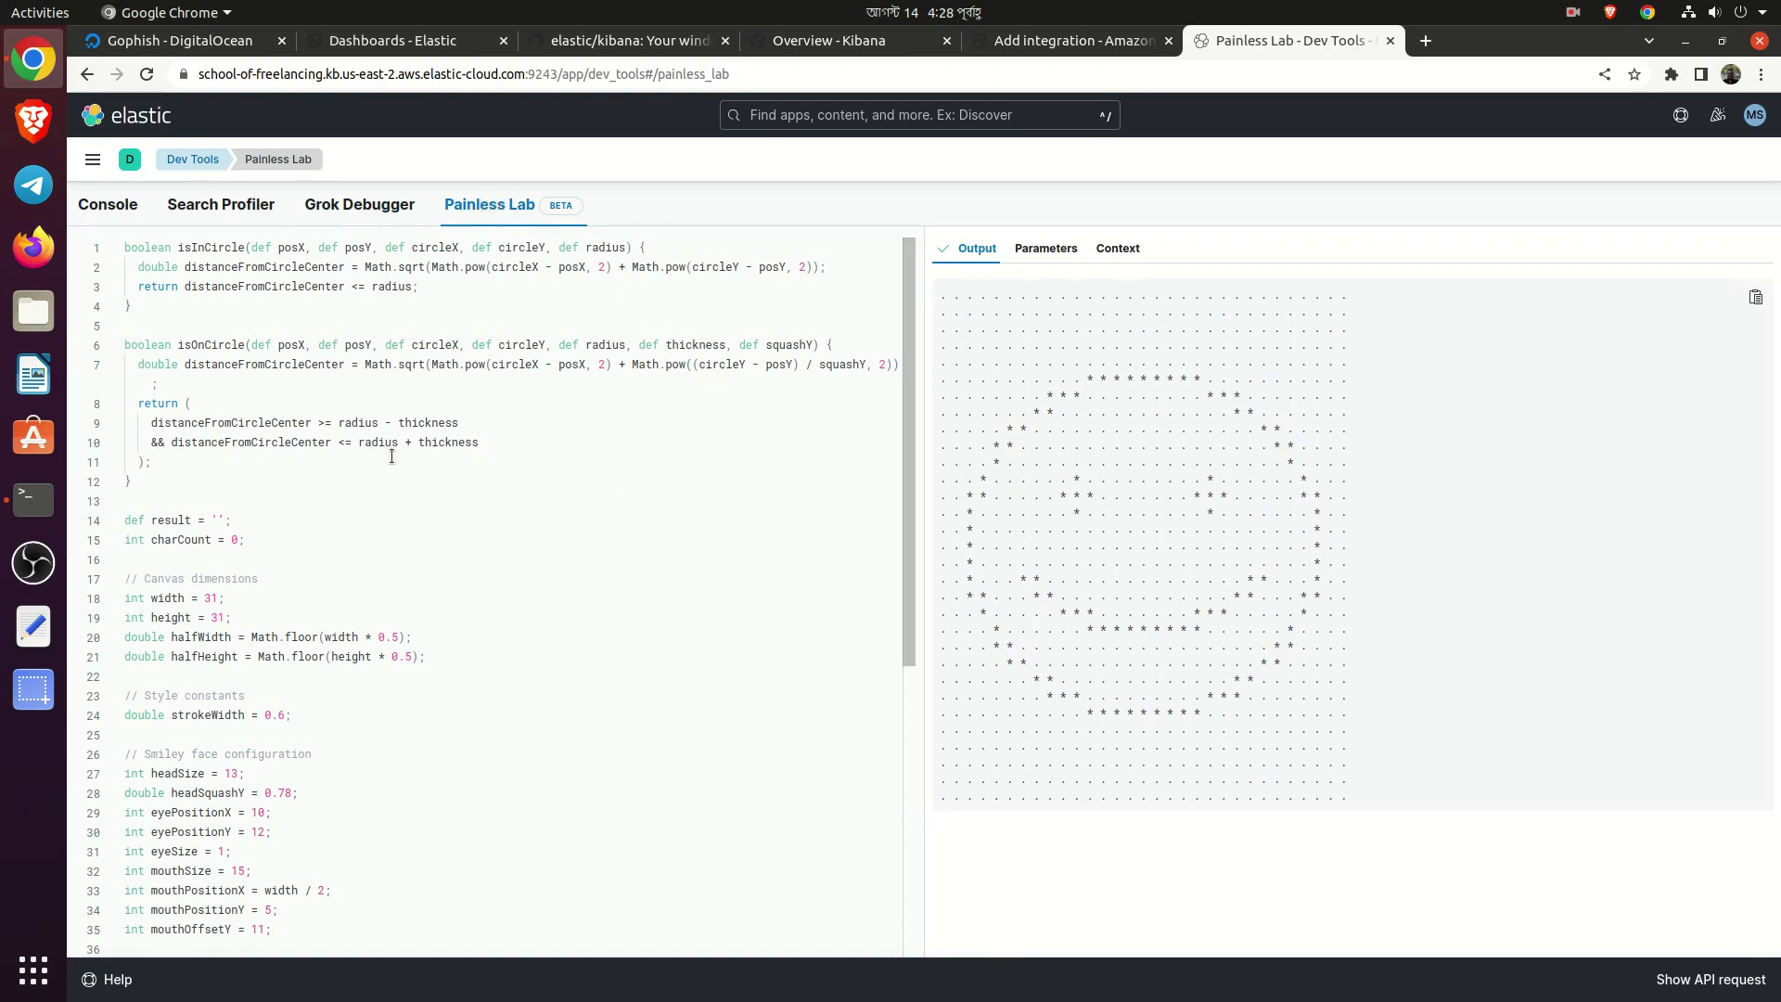
Examine the sample smiley face script in Painless Lab, including its parameters and execution context
scroll(392, 455, "down", 4)
scroll(391, 456, "down", 5)
scroll(391, 456, "up", 7)
scroll(392, 455, "down", 5)
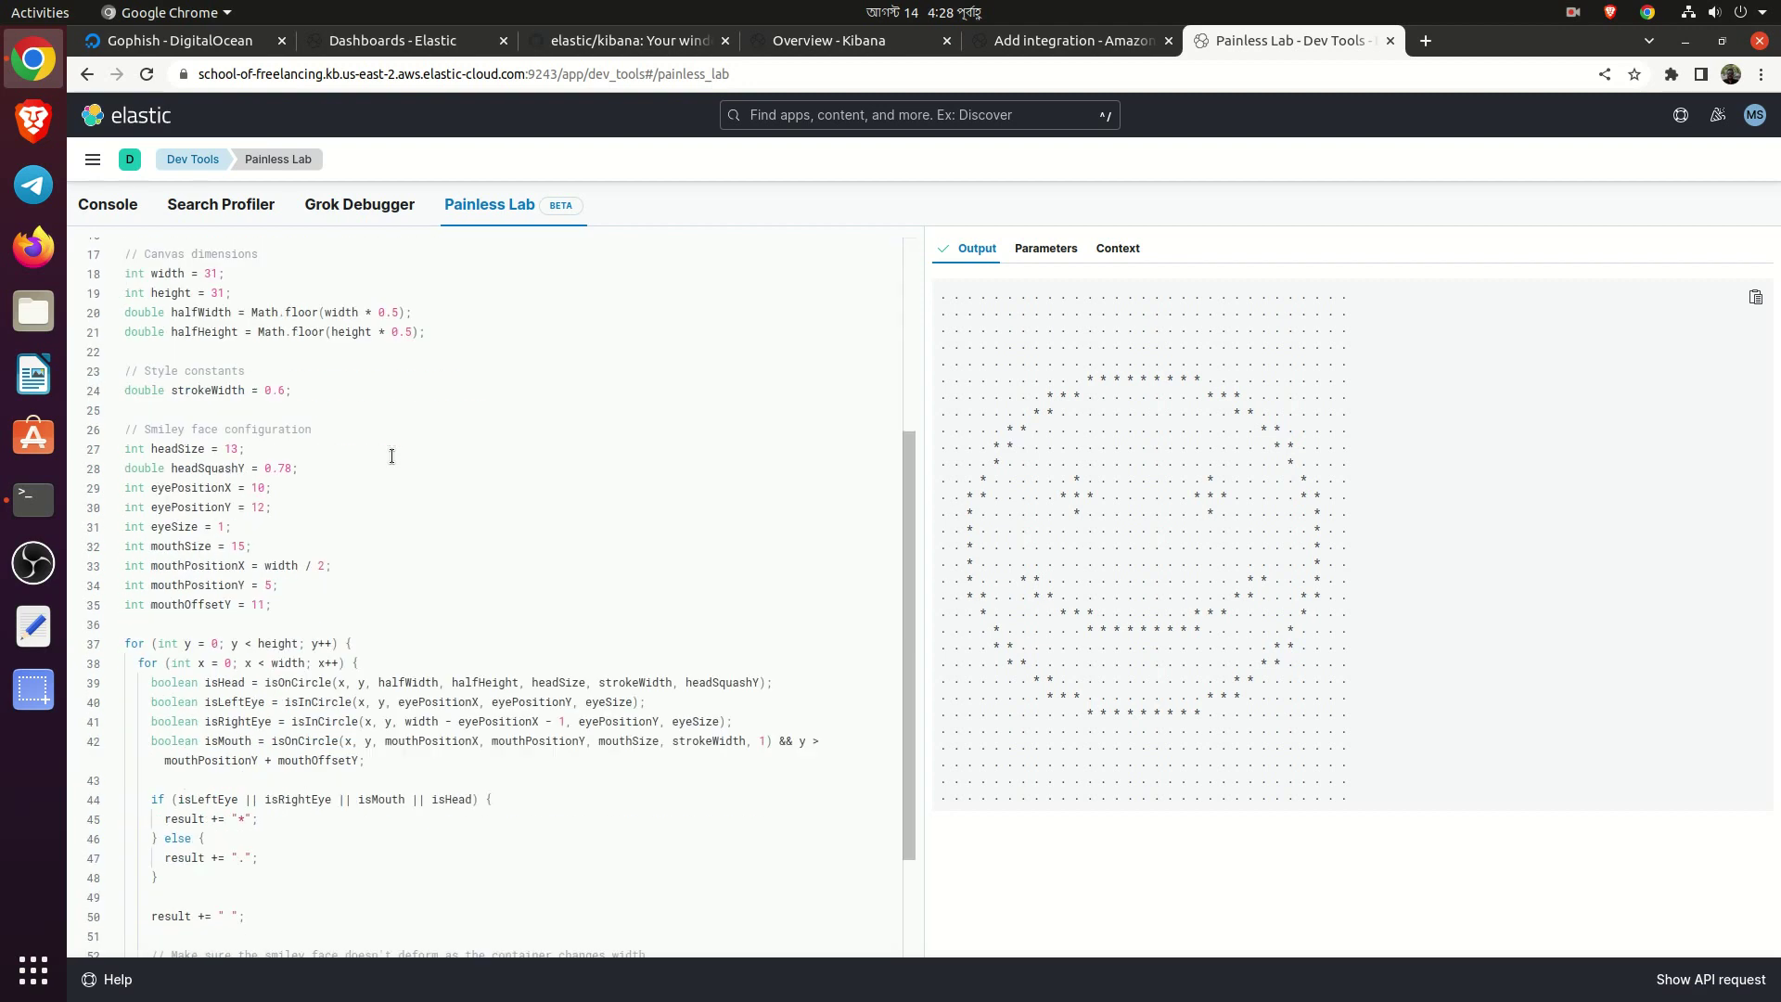
scroll(392, 456, "down", 3)
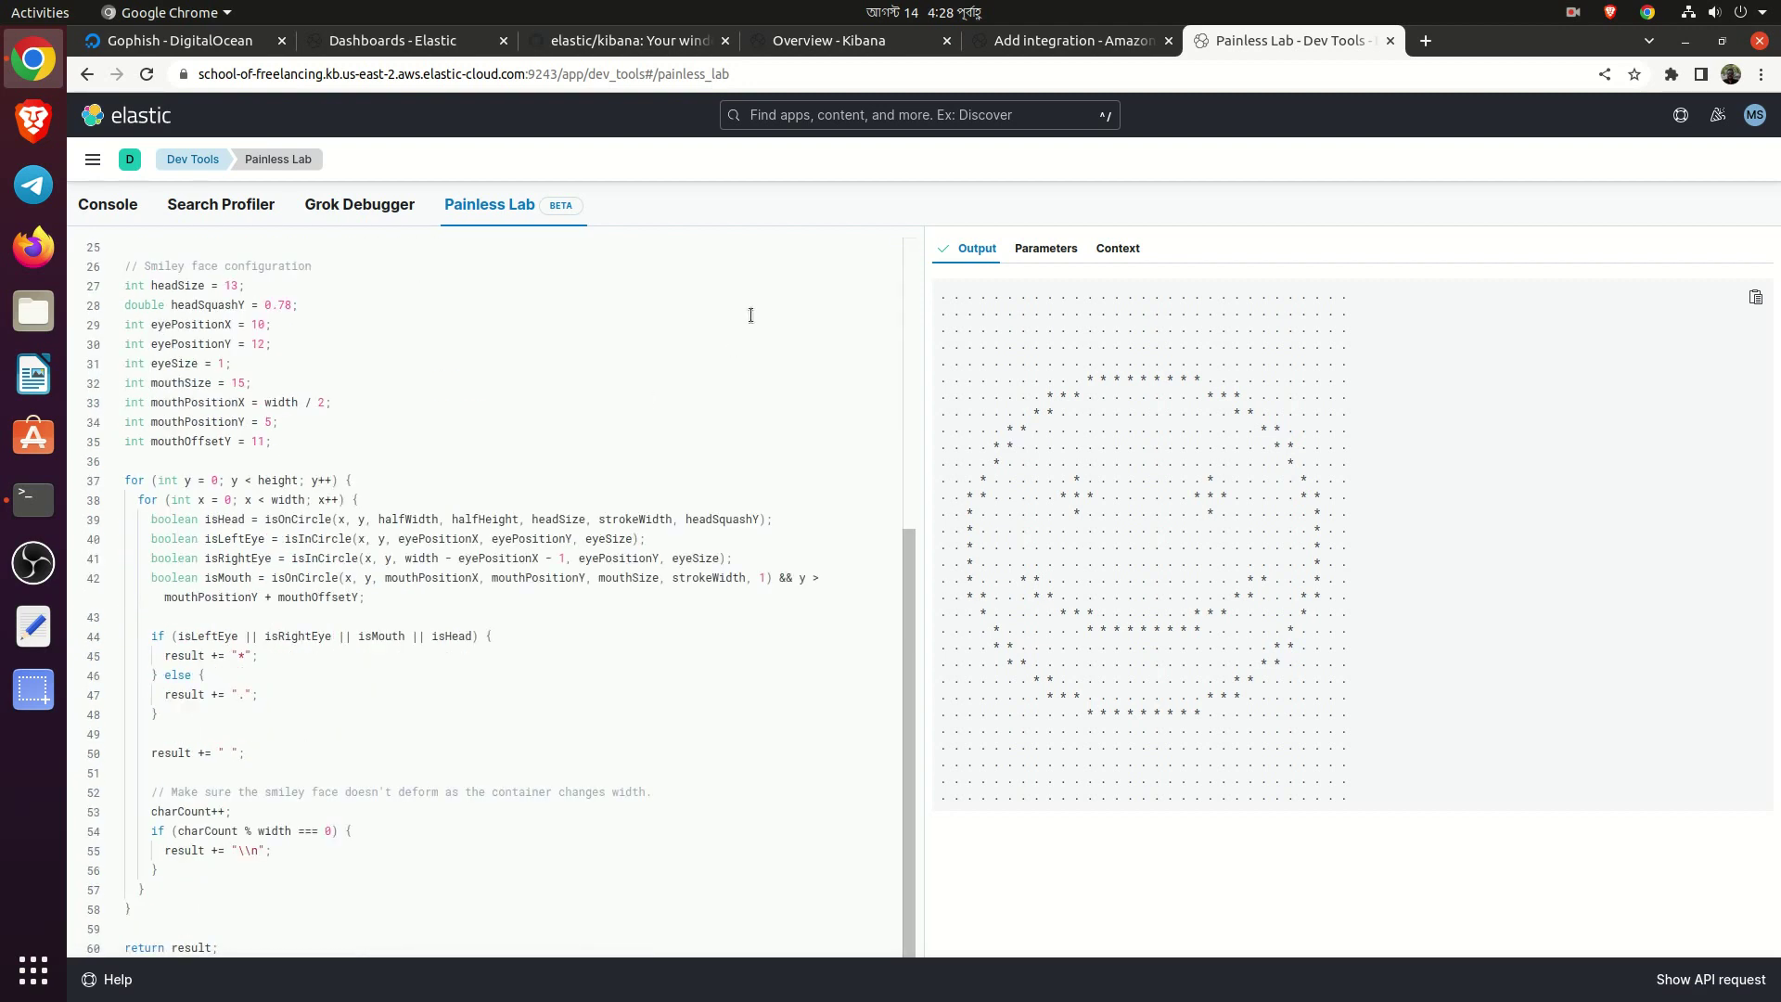
left_click(1041, 253)
left_click(1120, 258)
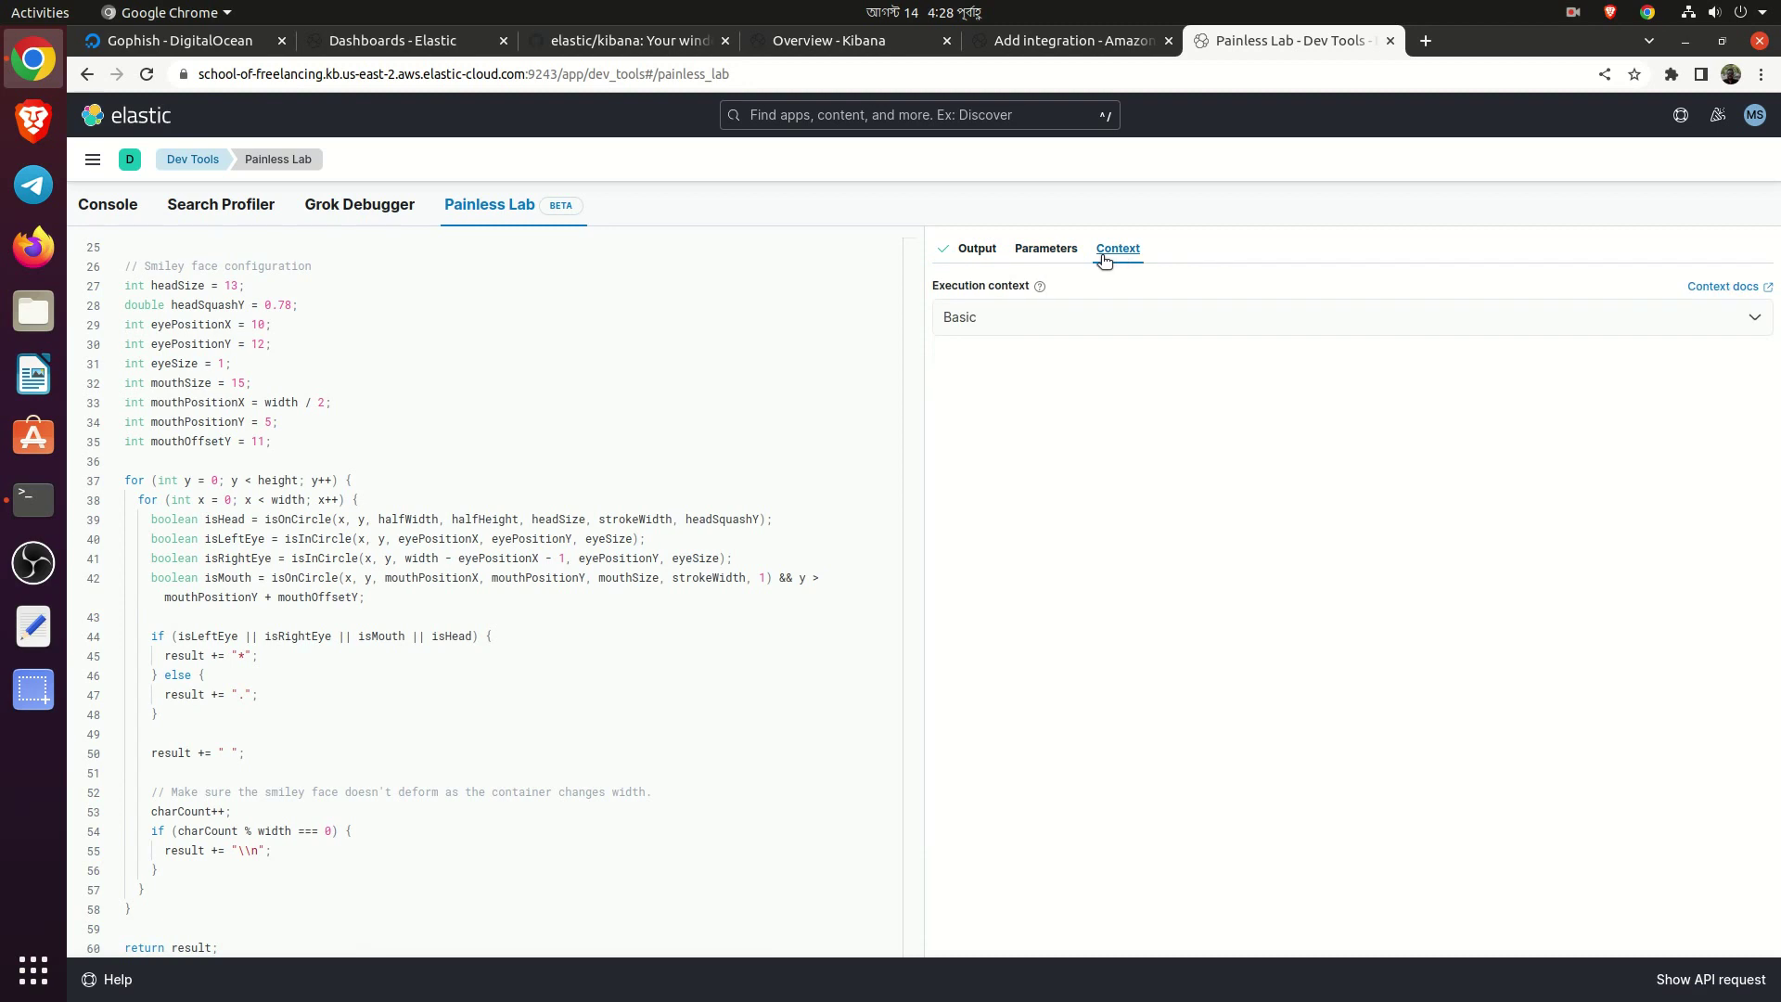
View the [Elastic Agent] Agent metrics dashboard in full screen and return to the Dashboards list
left_click(91, 159)
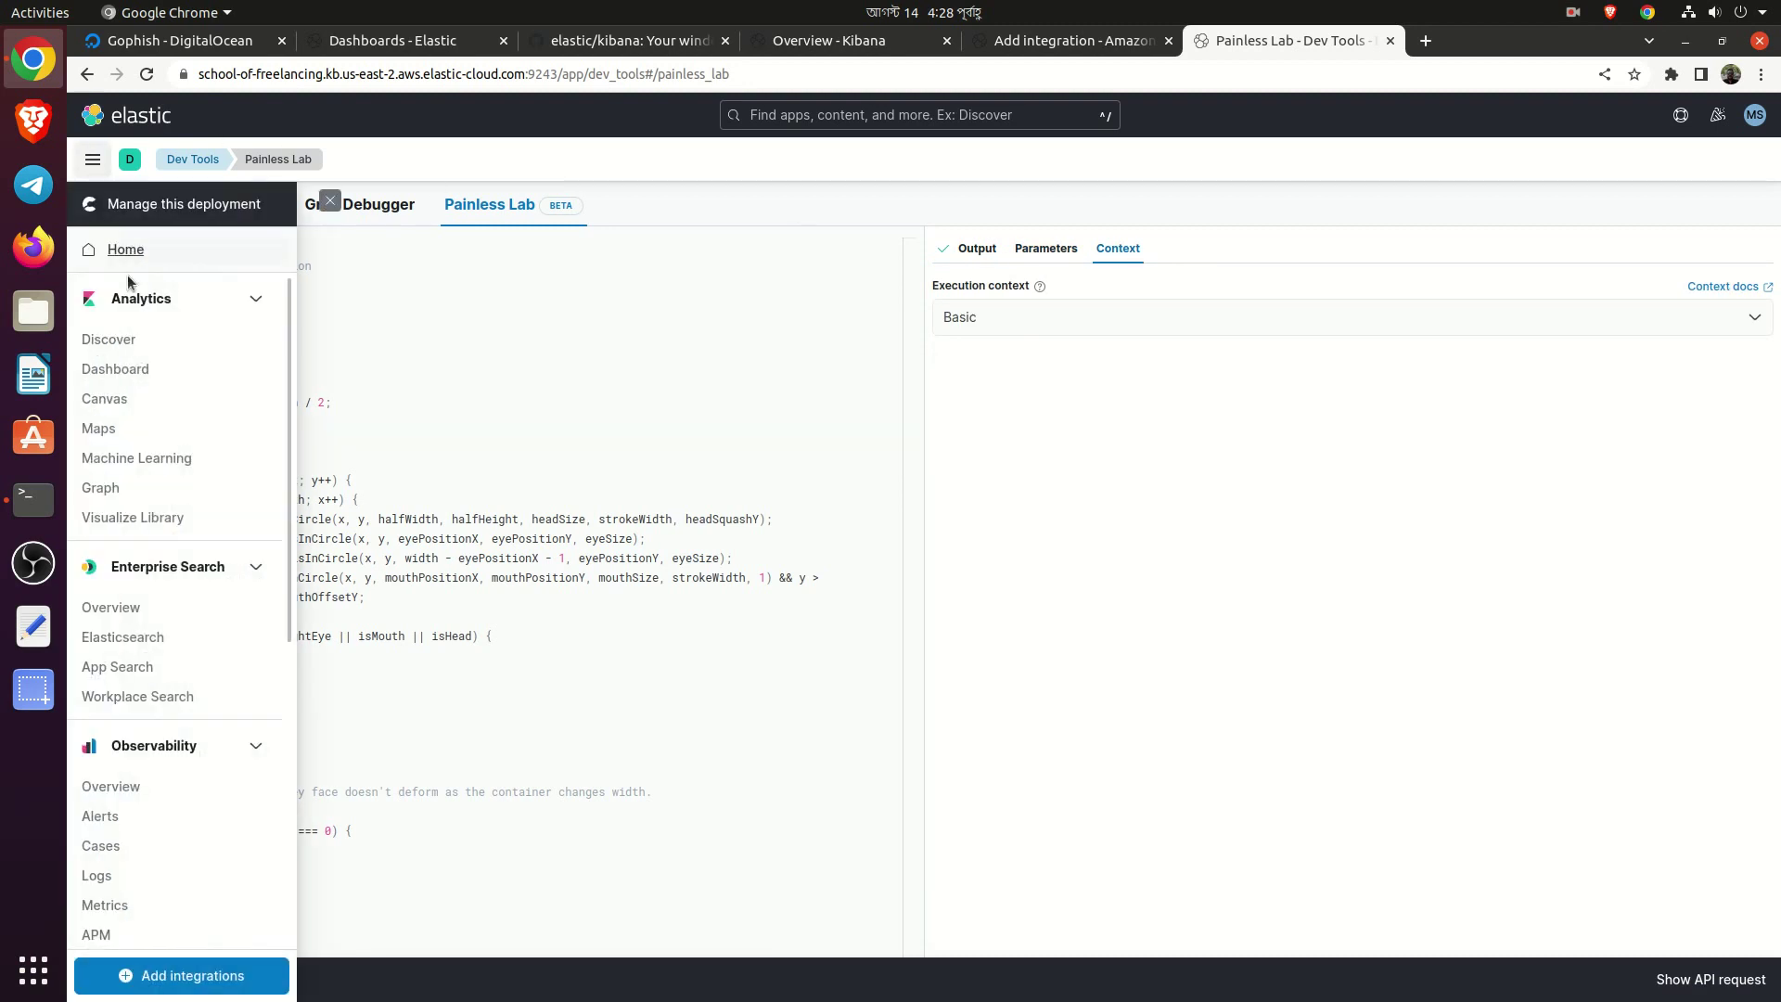
left_click(115, 368)
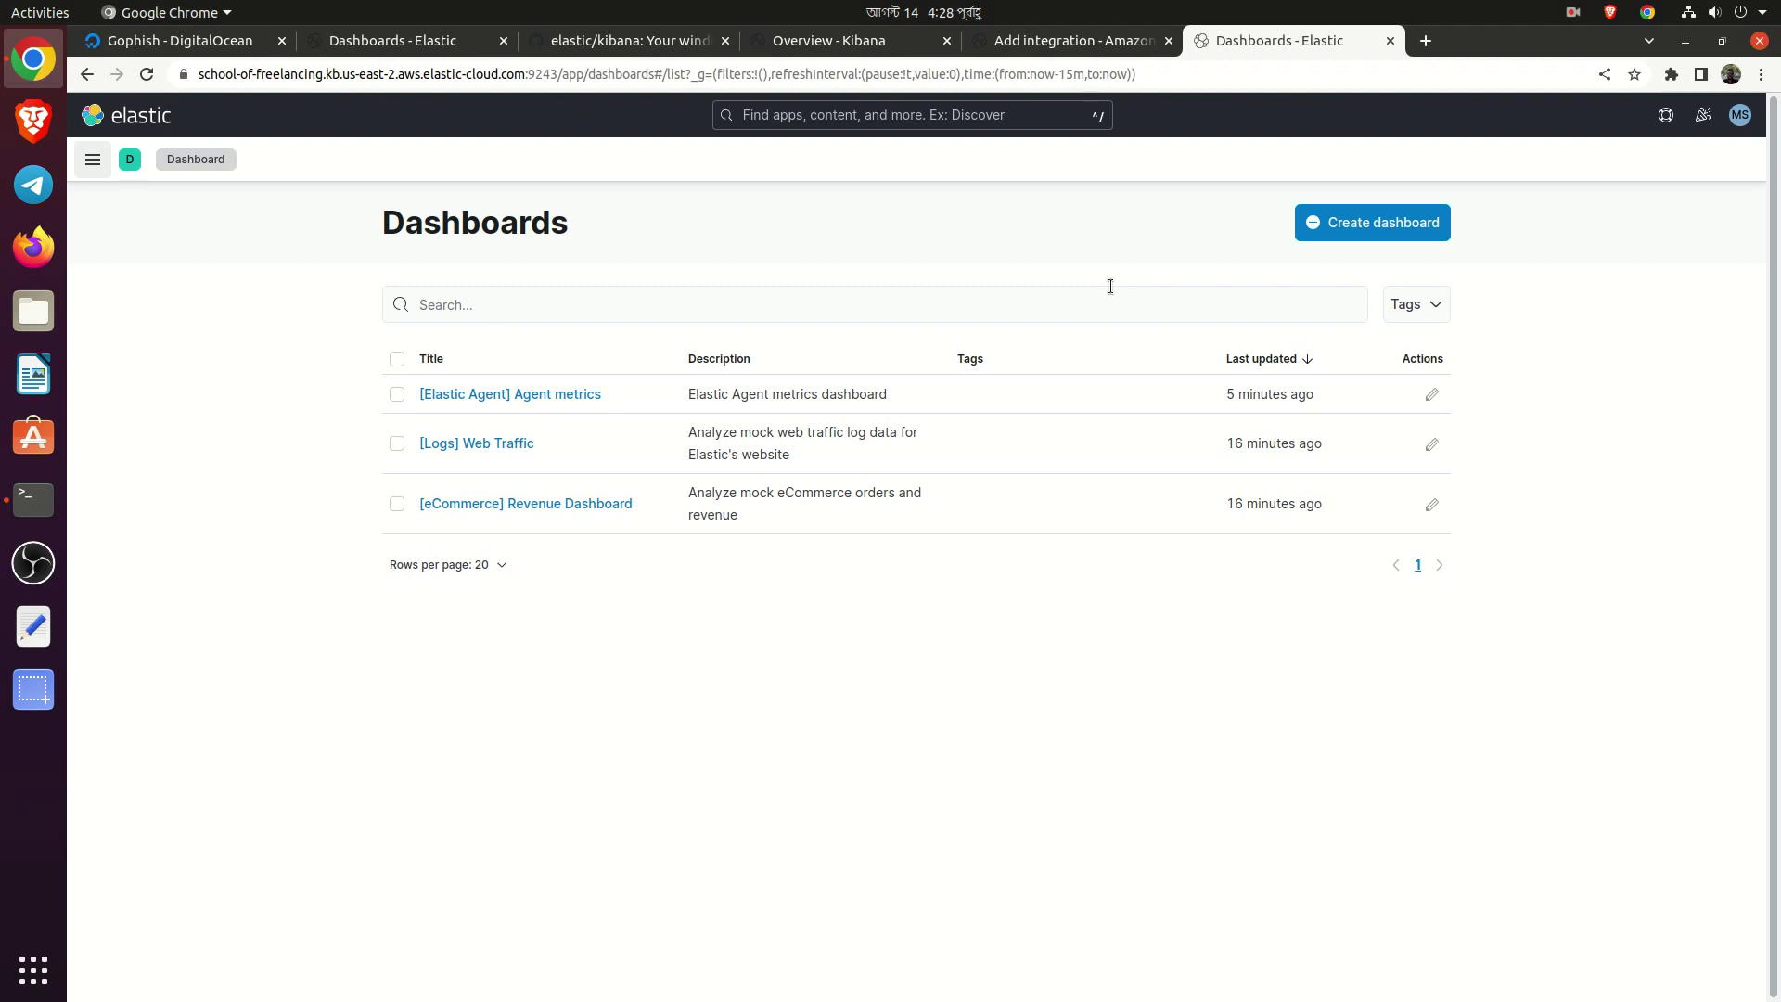
left_click(529, 399)
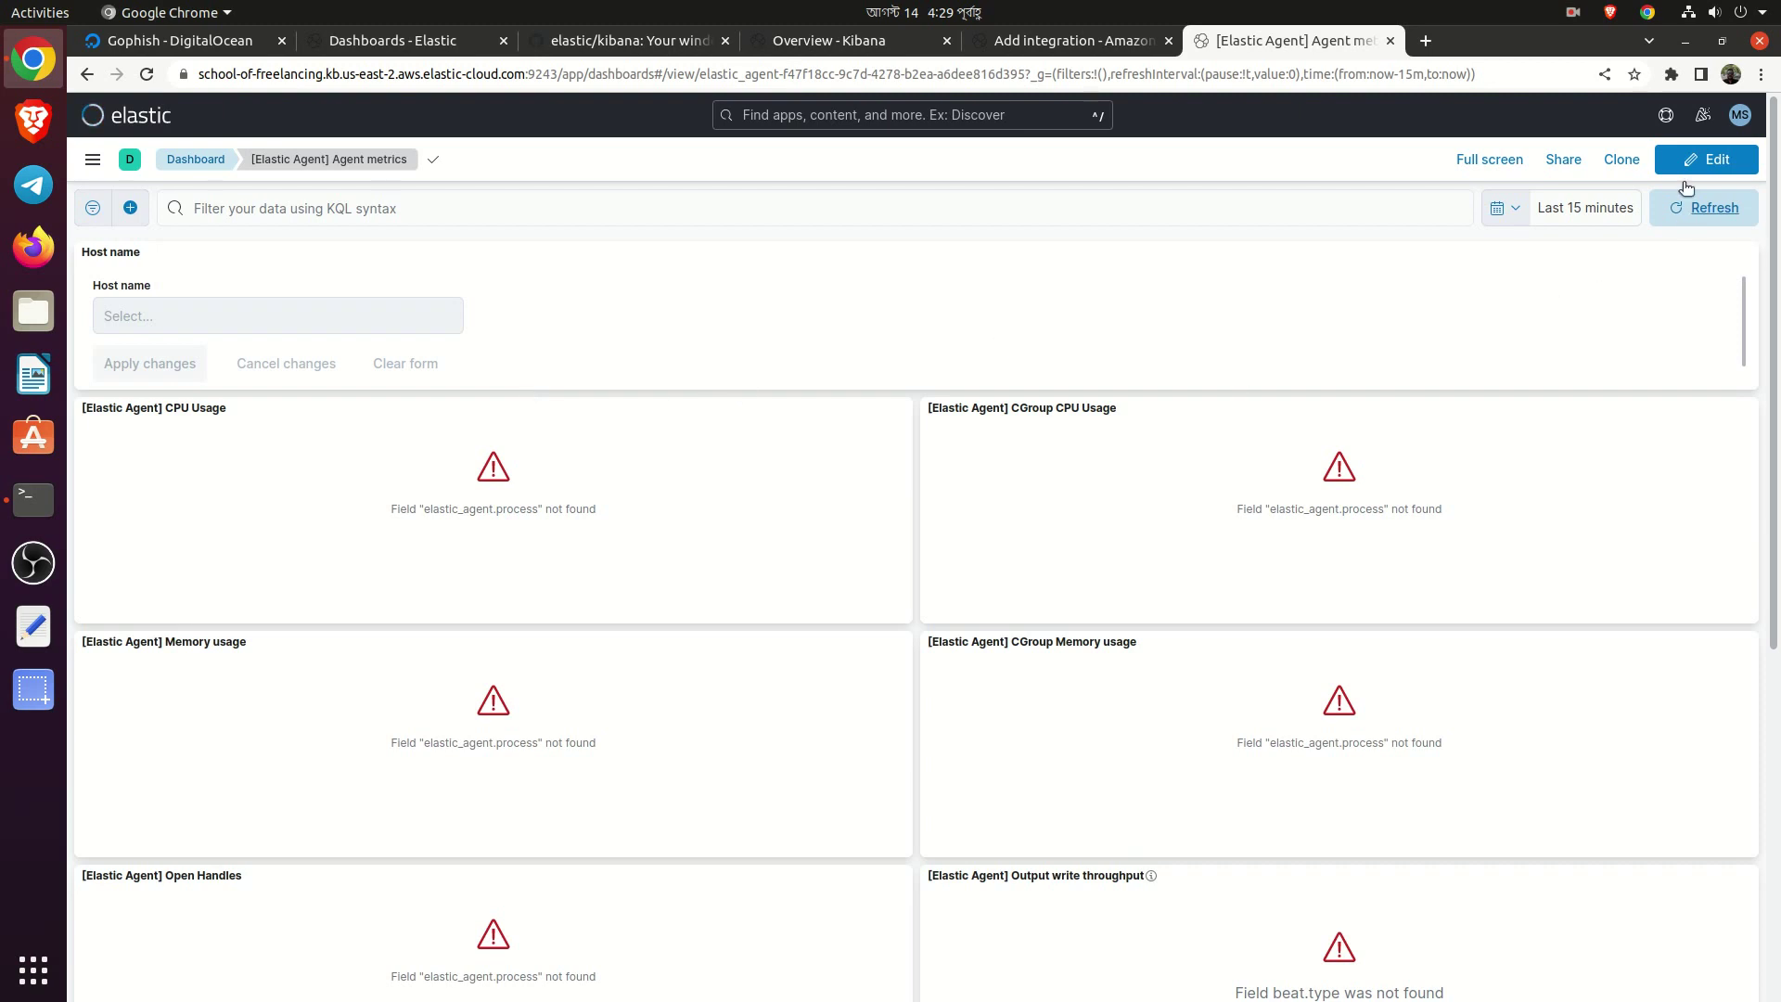
left_click(1490, 159)
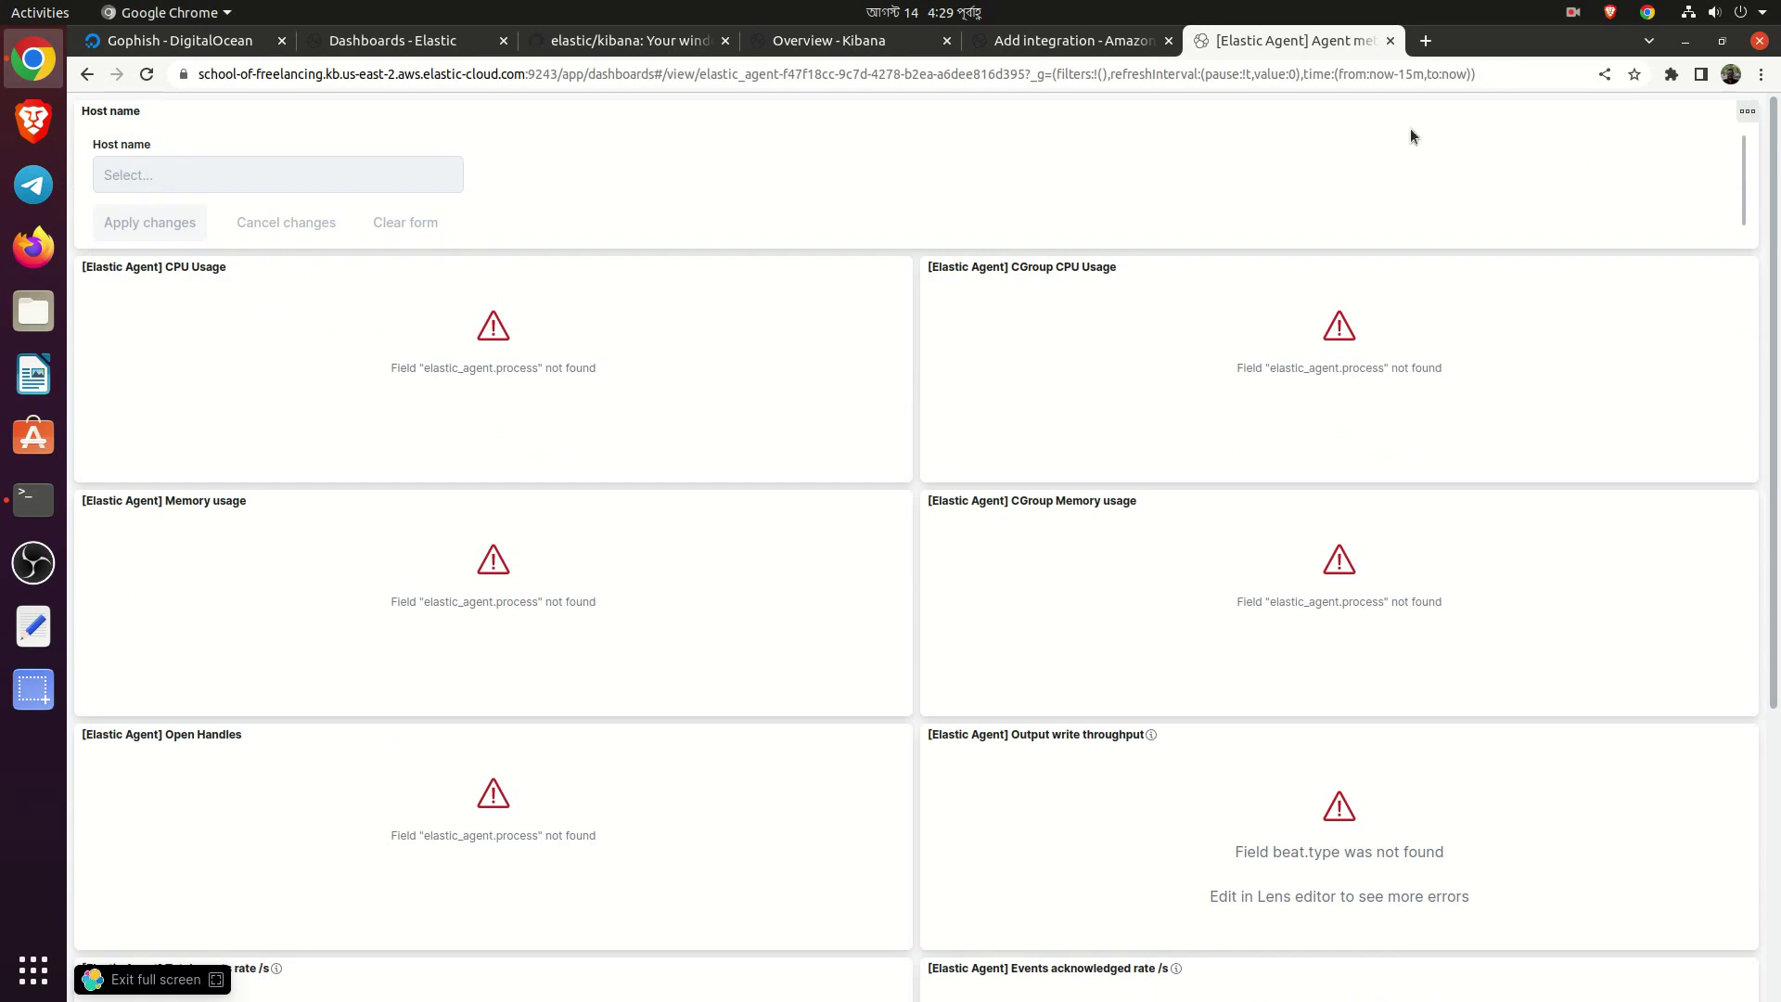
left_click(88, 77)
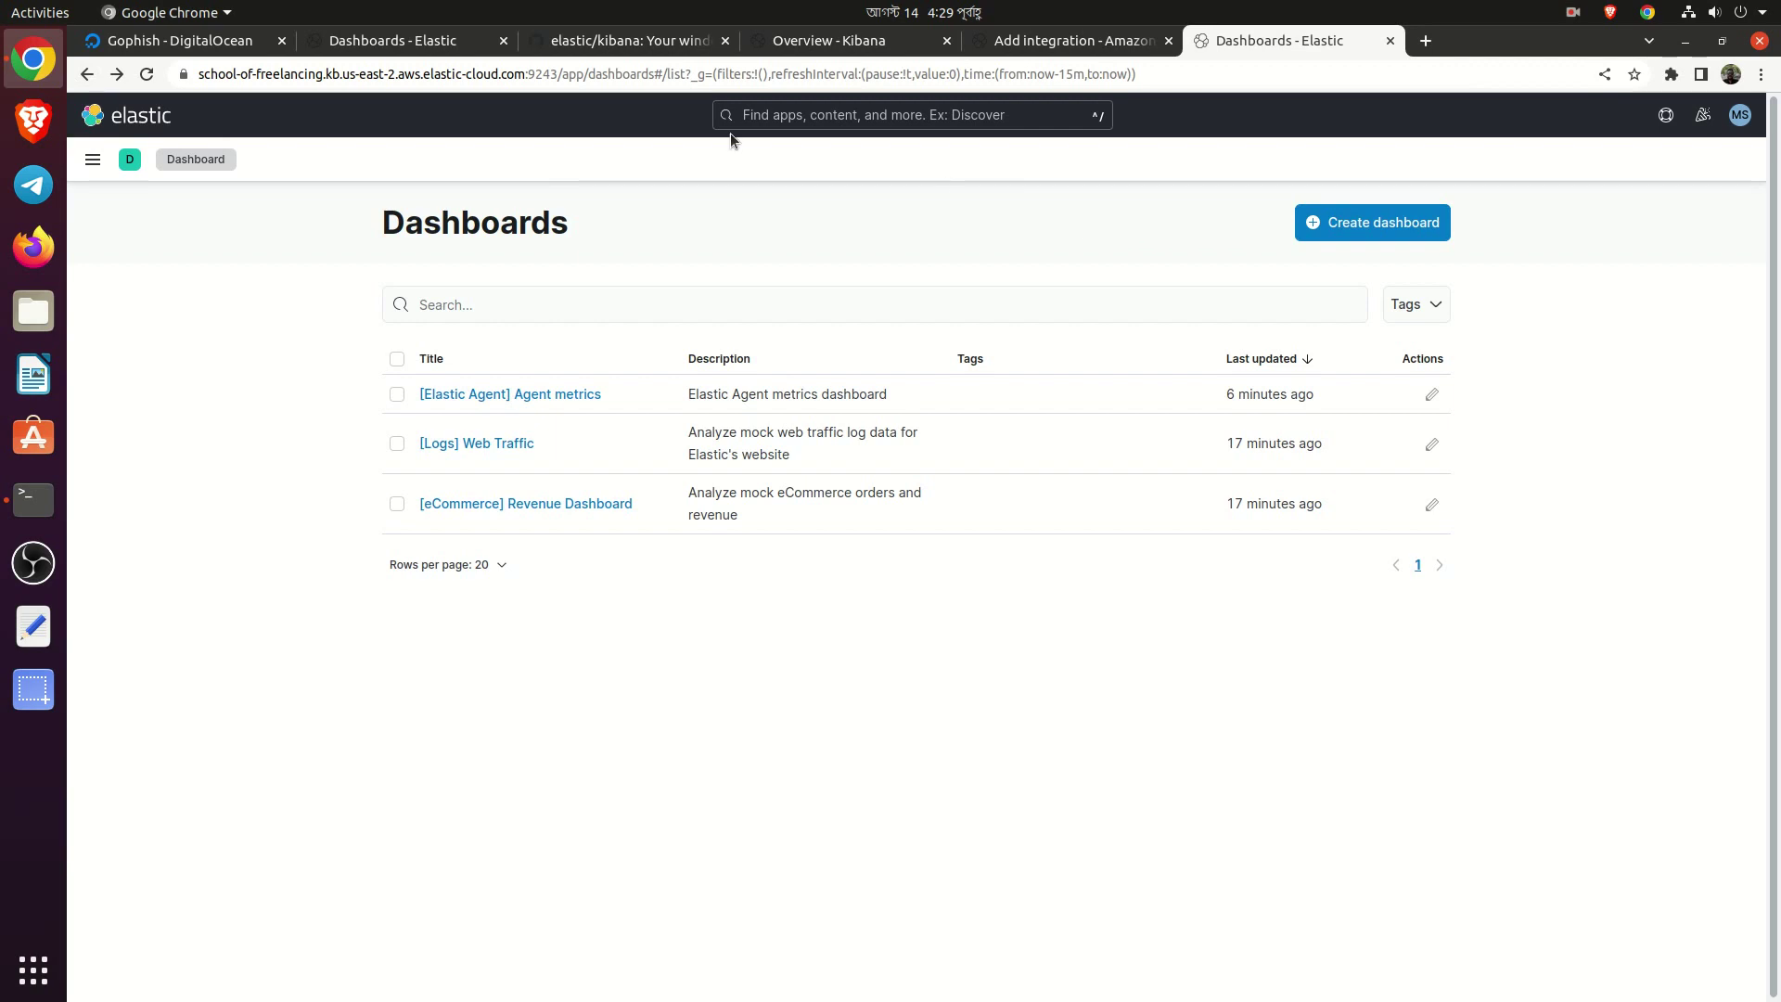
Open the Security overview and start adding the Endpoint and Cloud Security integration from the Endpoint Security introduction
left_click(93, 159)
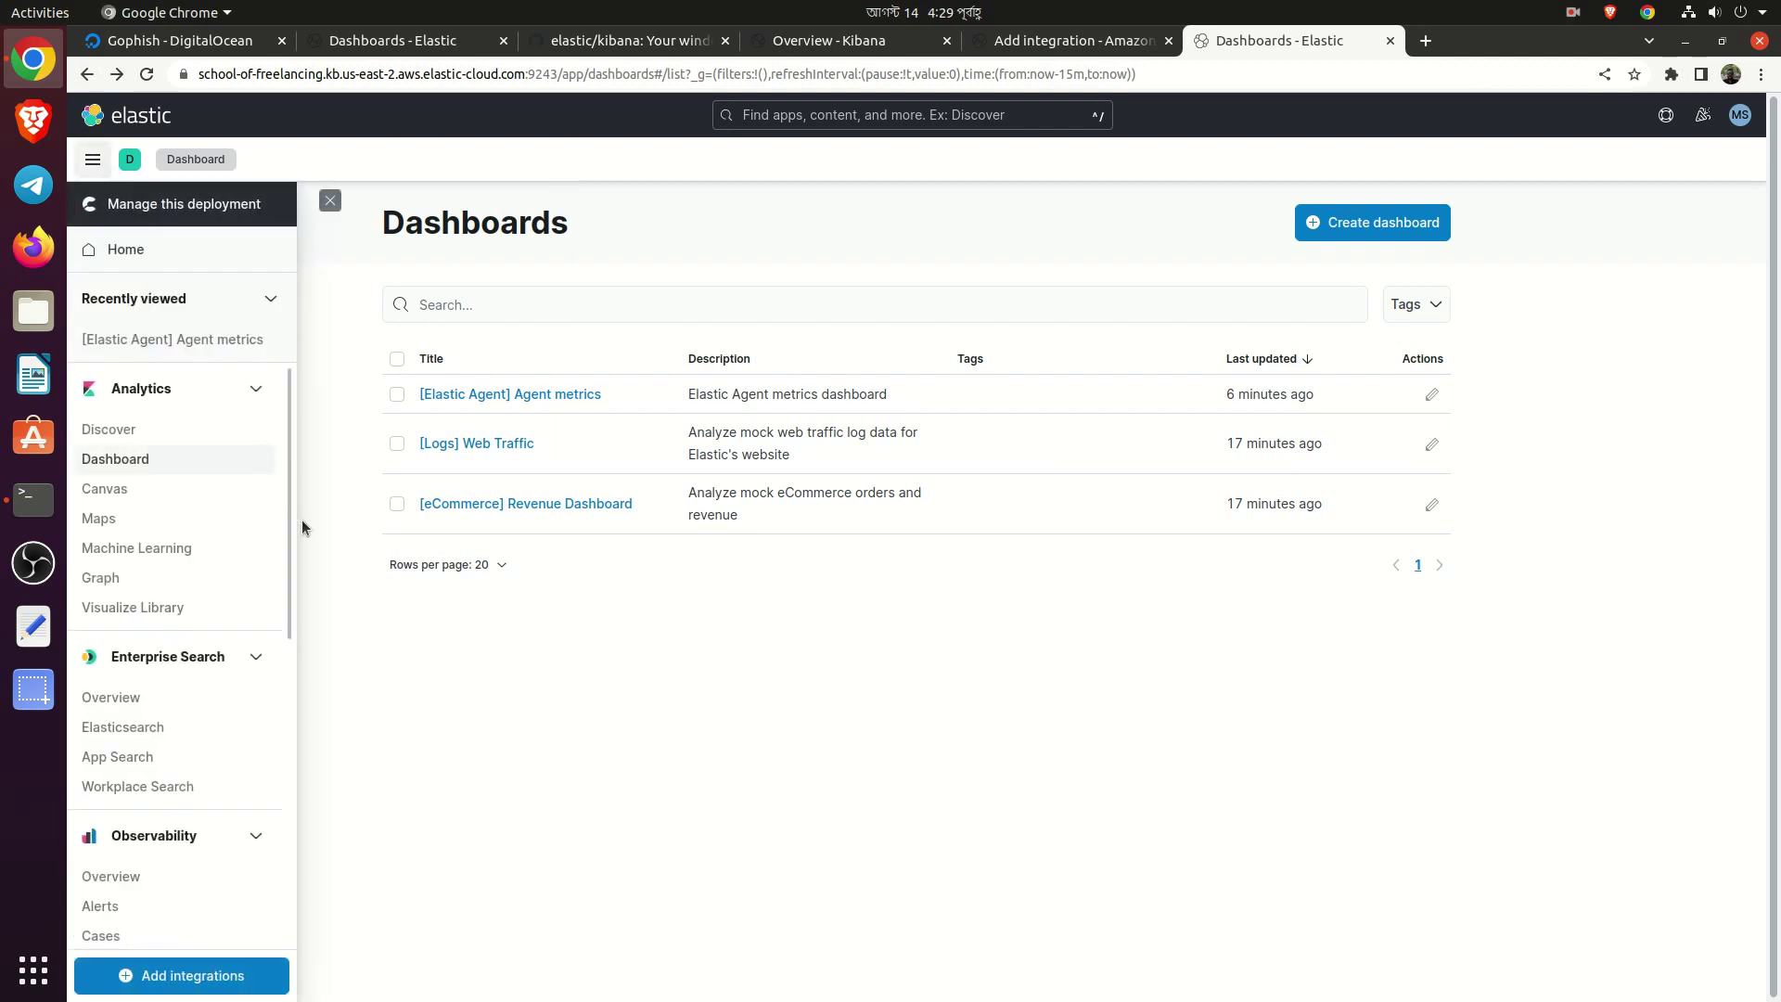
scroll(186, 525, "down", 3)
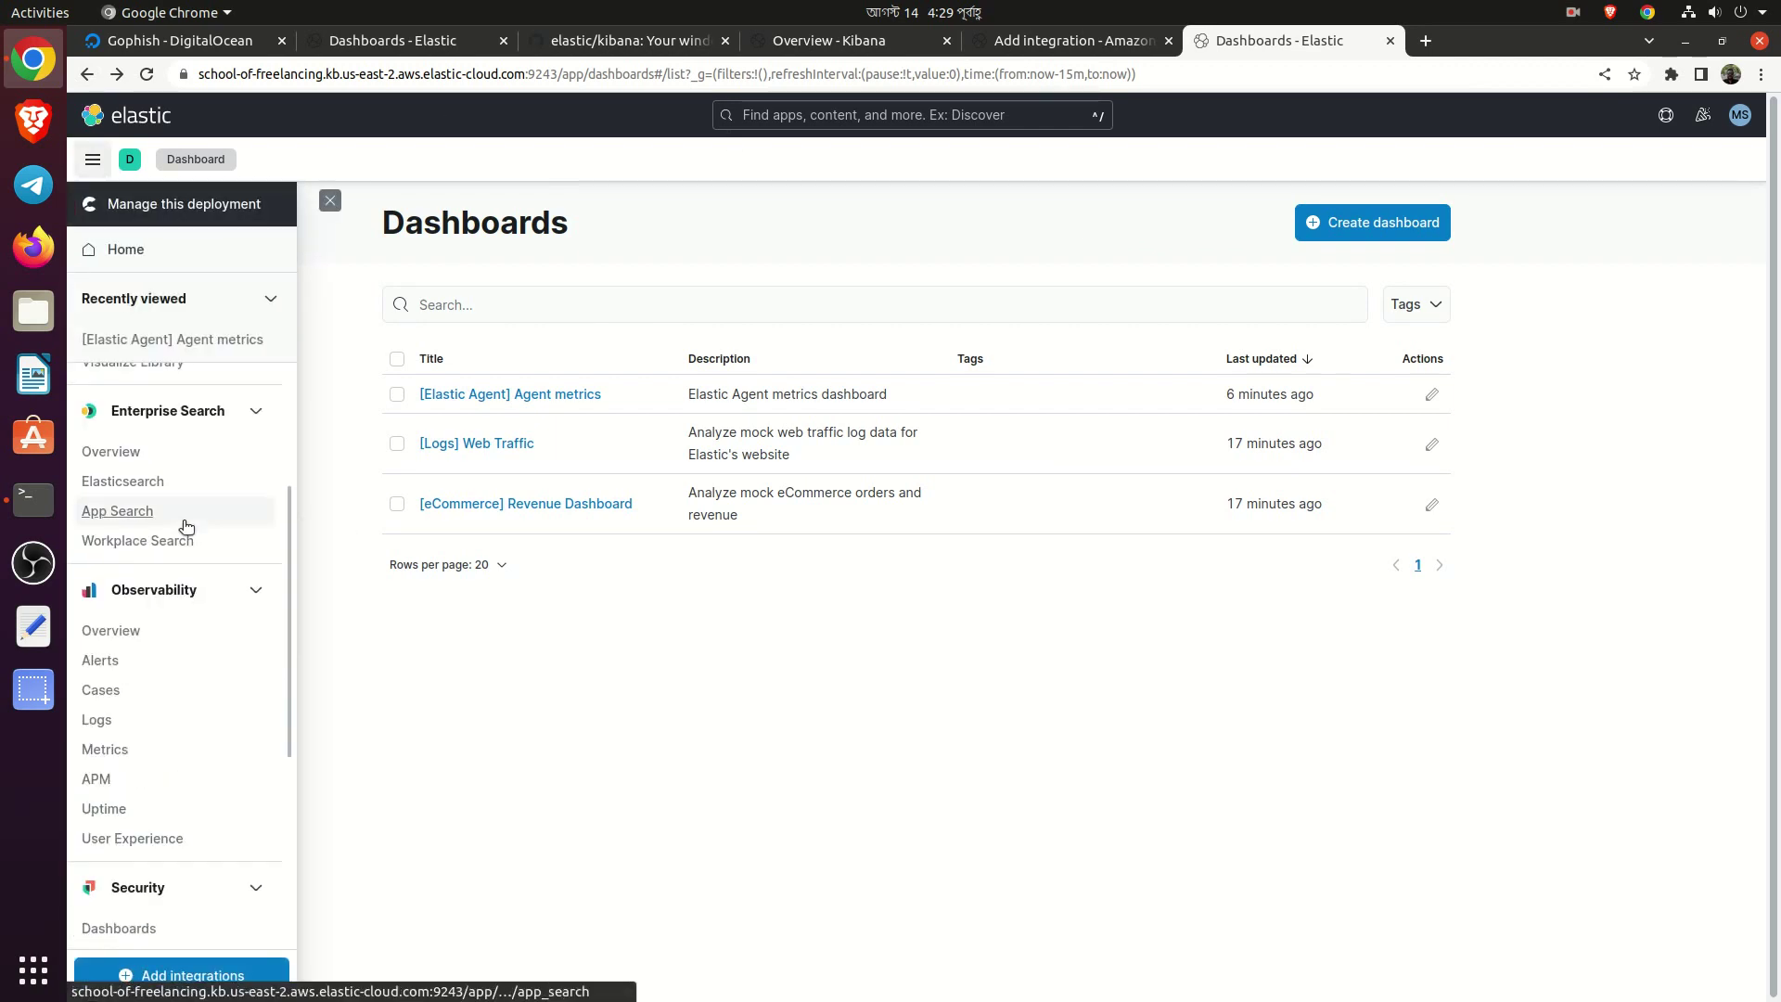
scroll(185, 526, "down", 5)
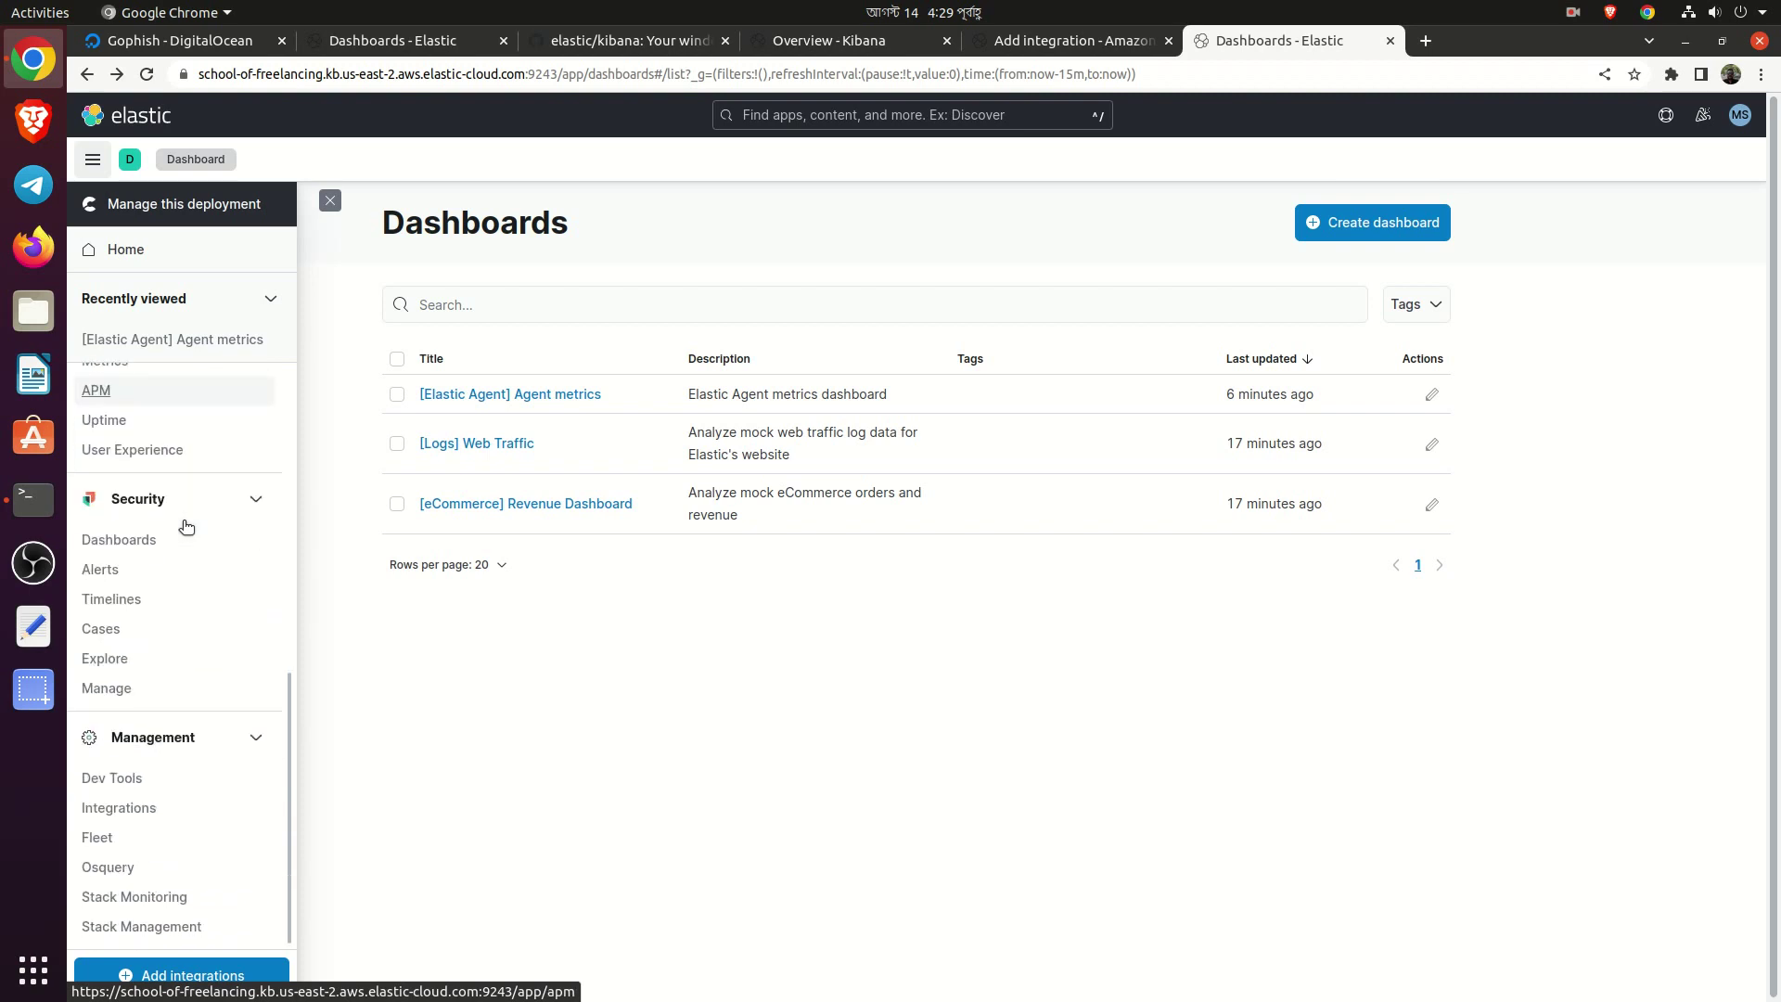
left_click(148, 538)
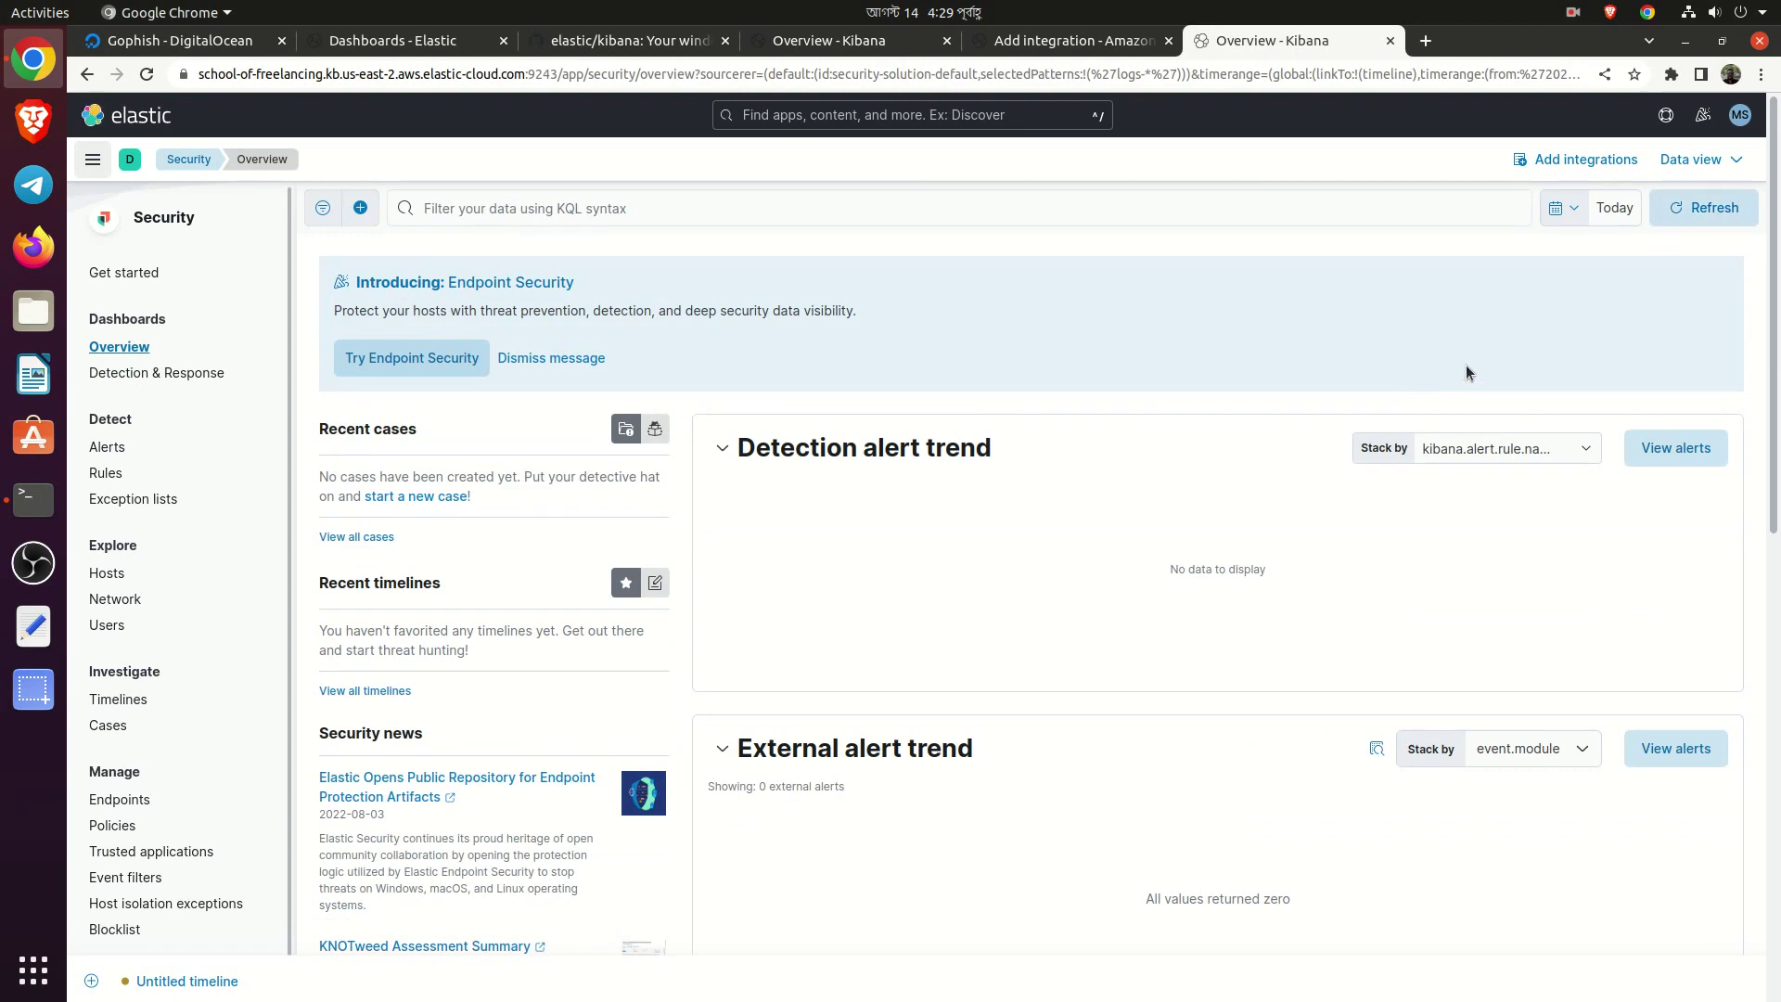
left_click(408, 358)
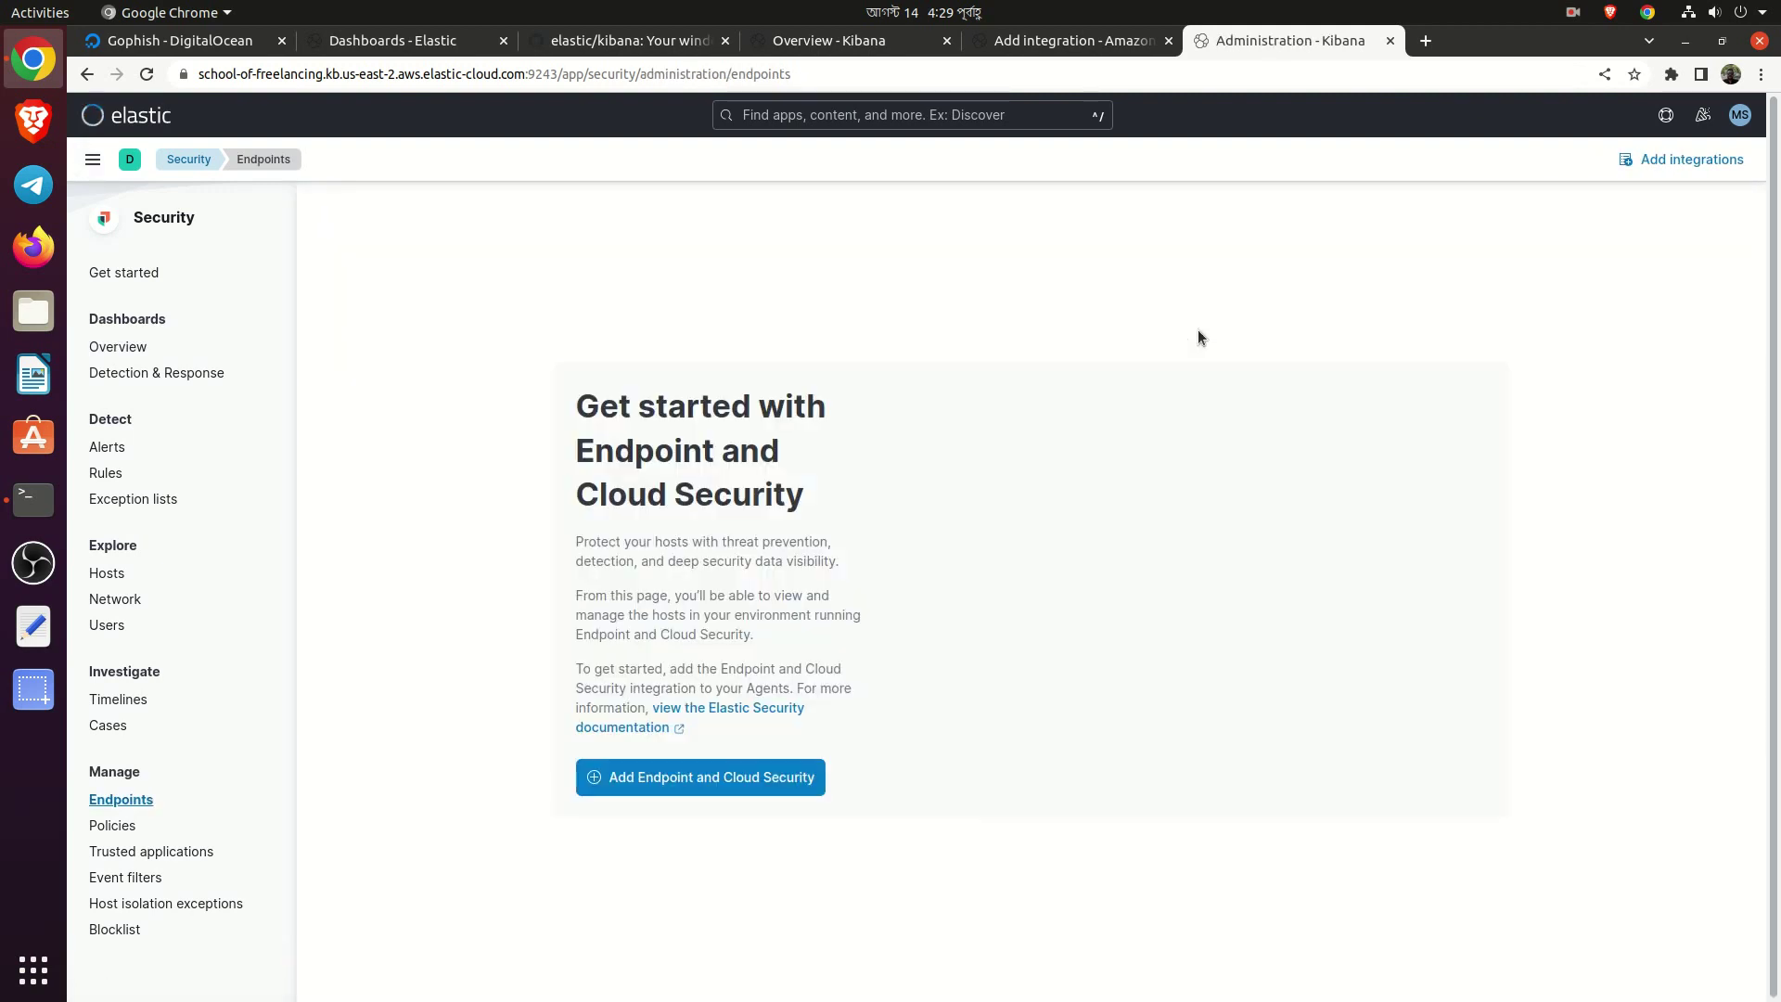
left_click(748, 779)
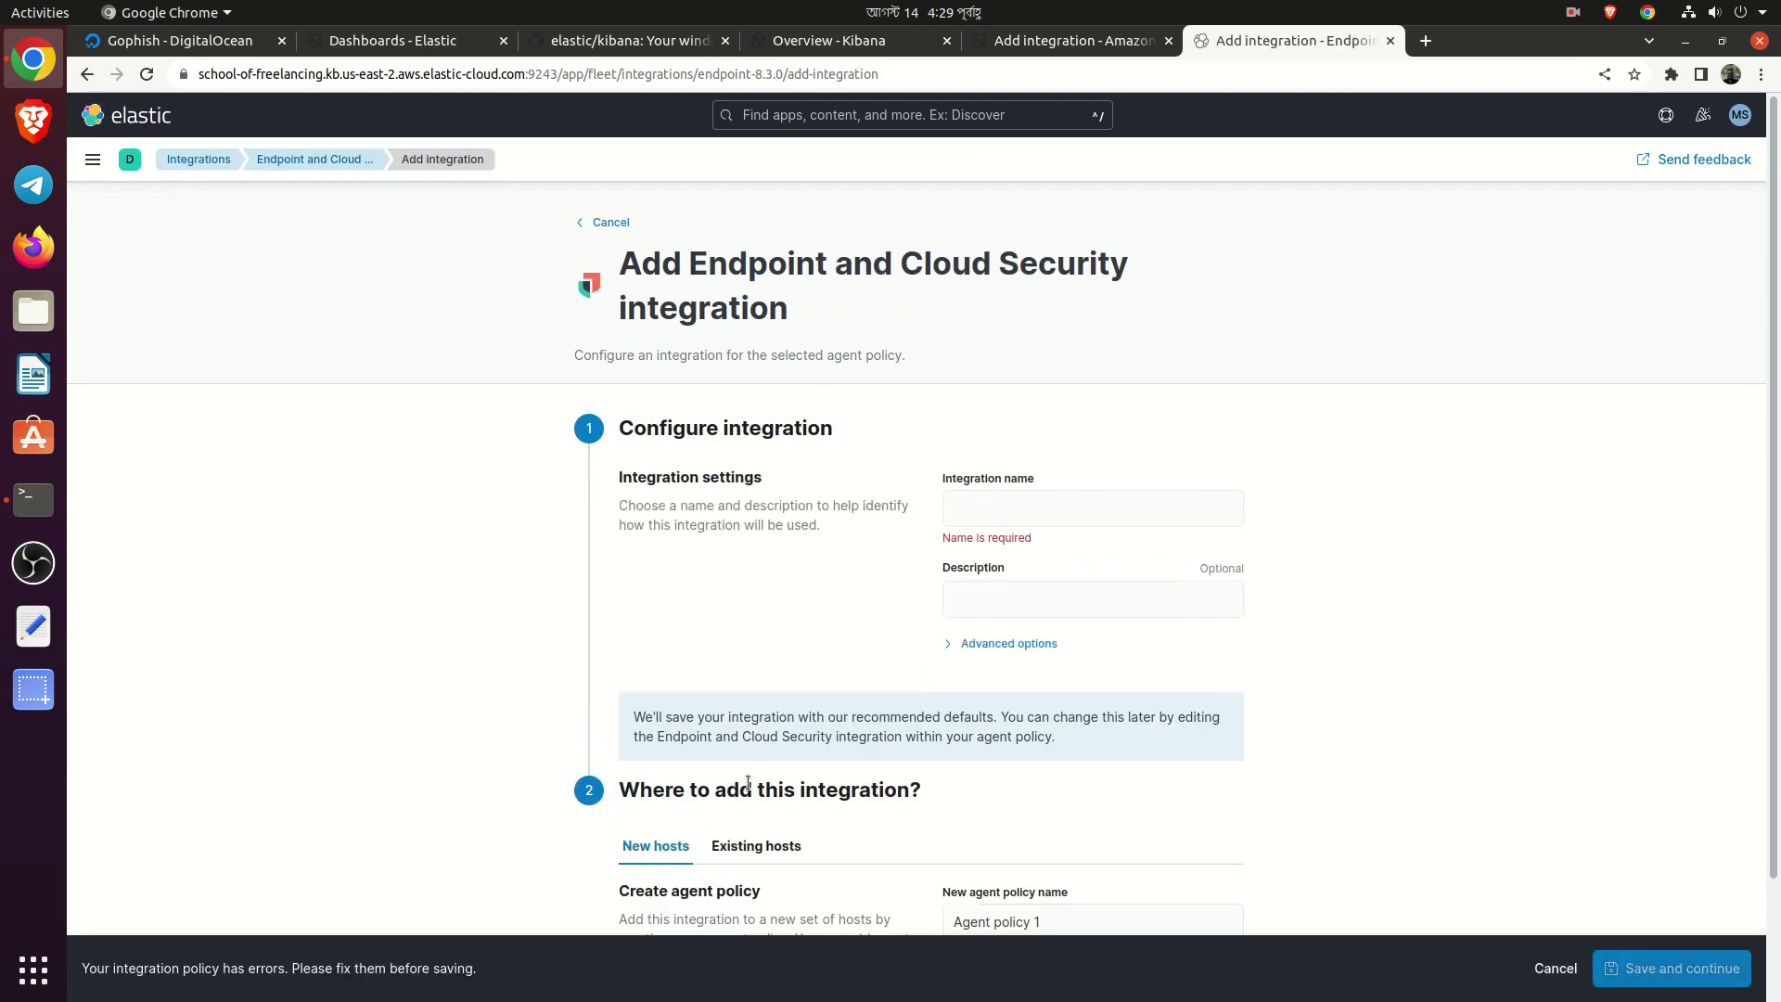
Name the integration "tes int", describe it as "test", and save it for new hosts under Agent policy 1
left_click(1091, 504)
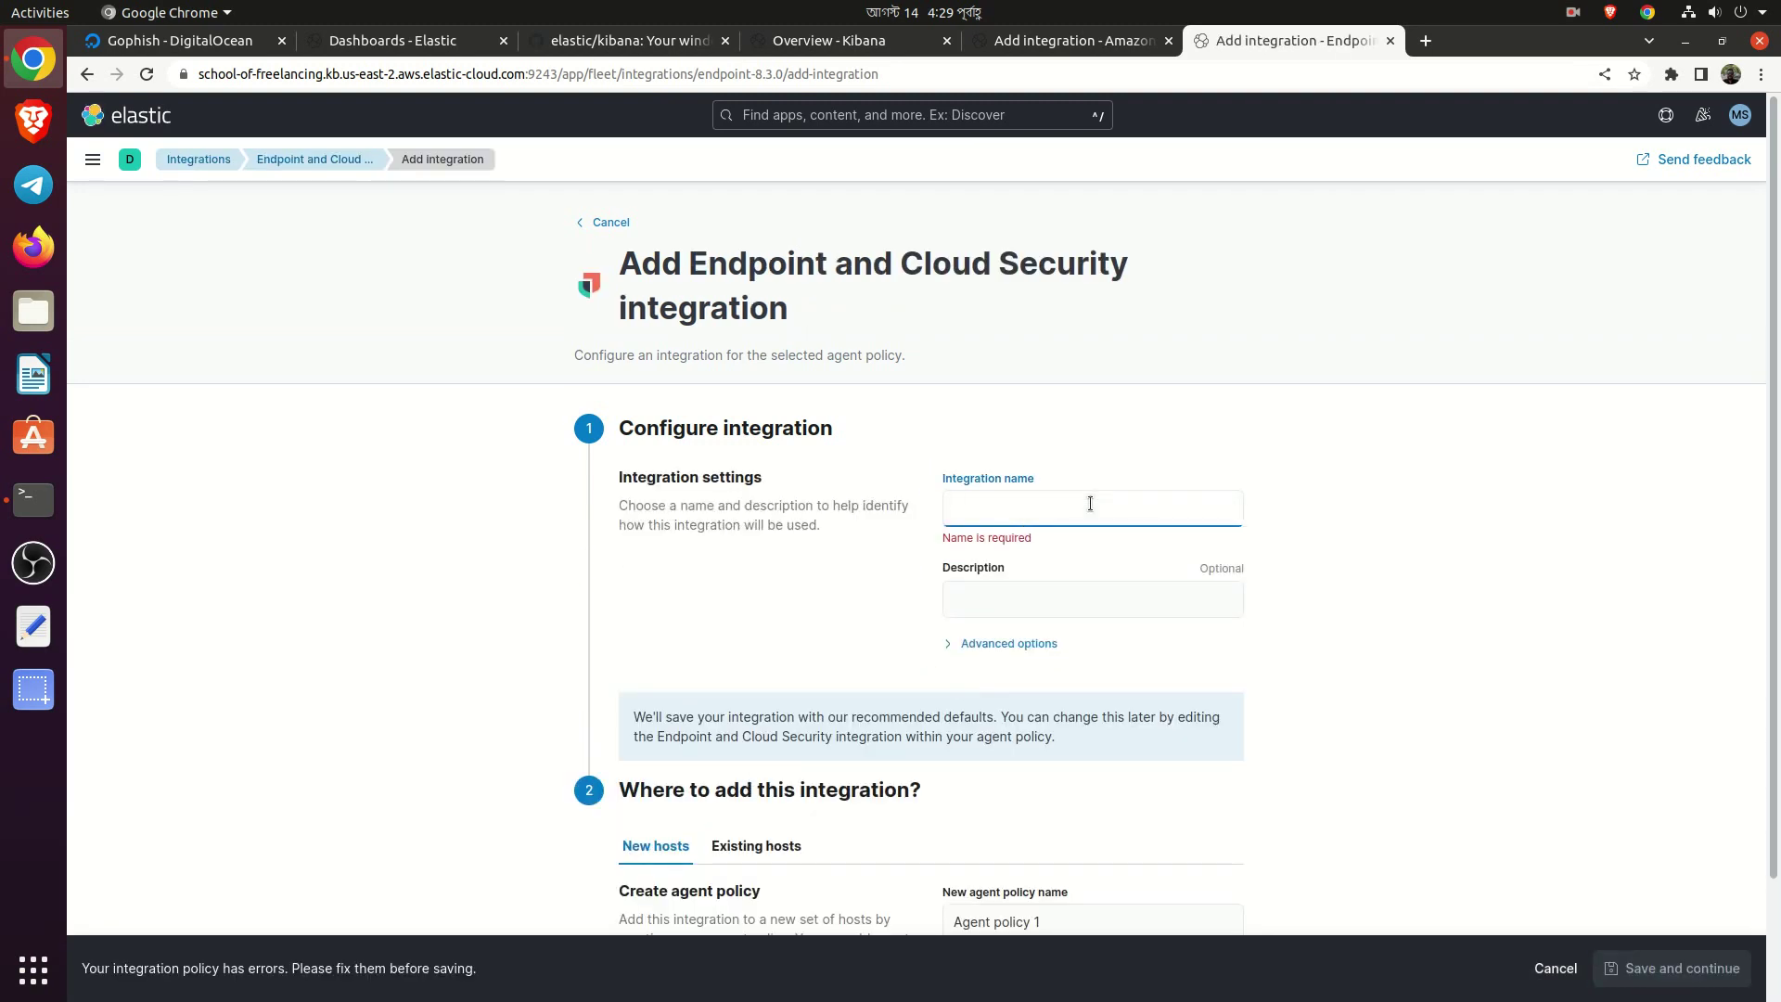
type("tes int")
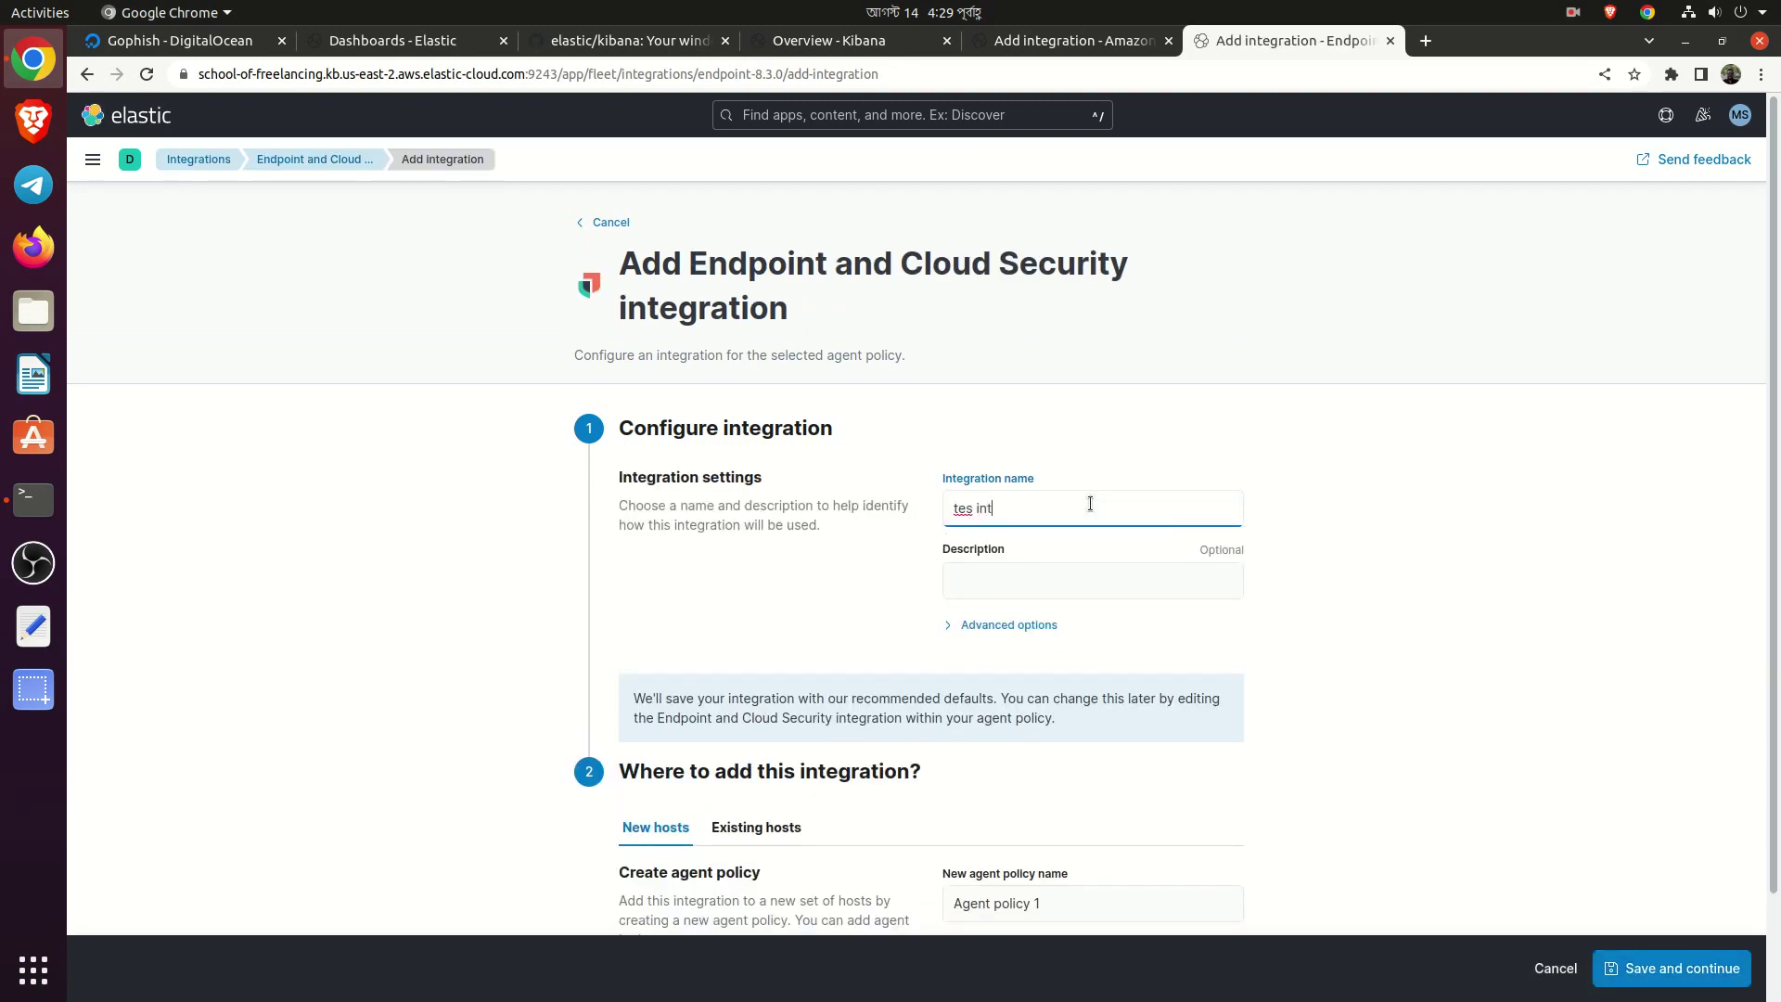
key("Tab")
type("test")
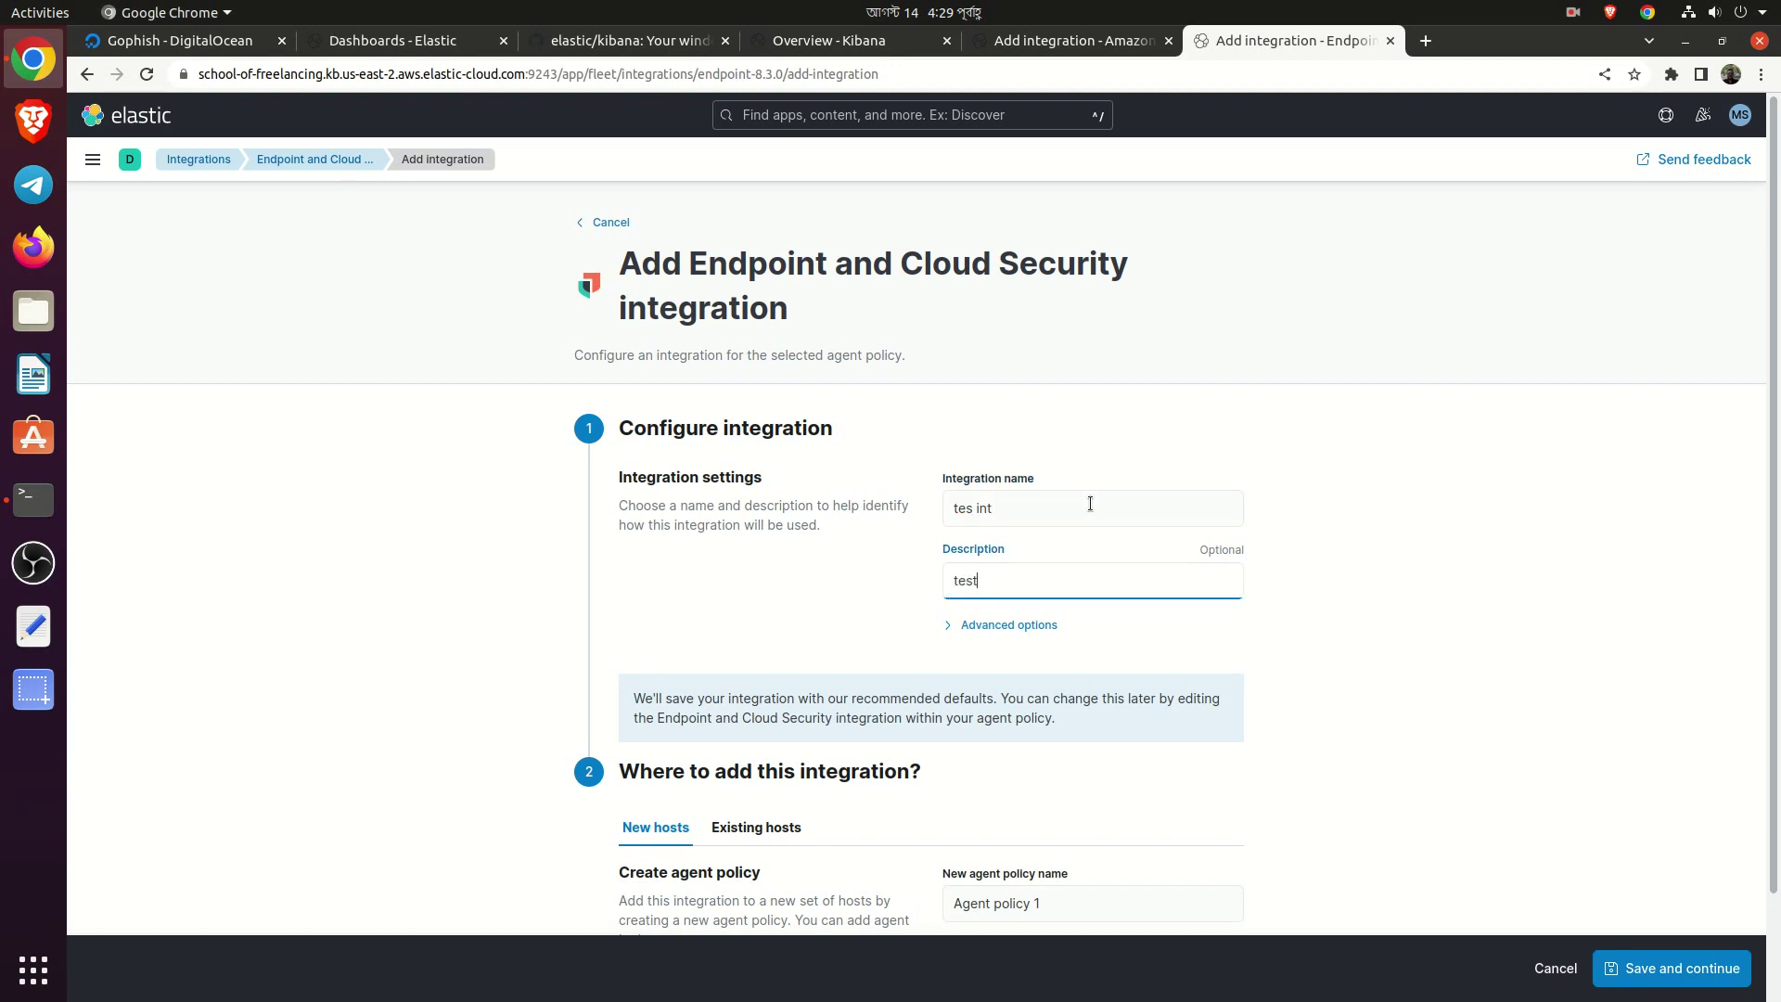
scroll(1034, 571, "down", 2)
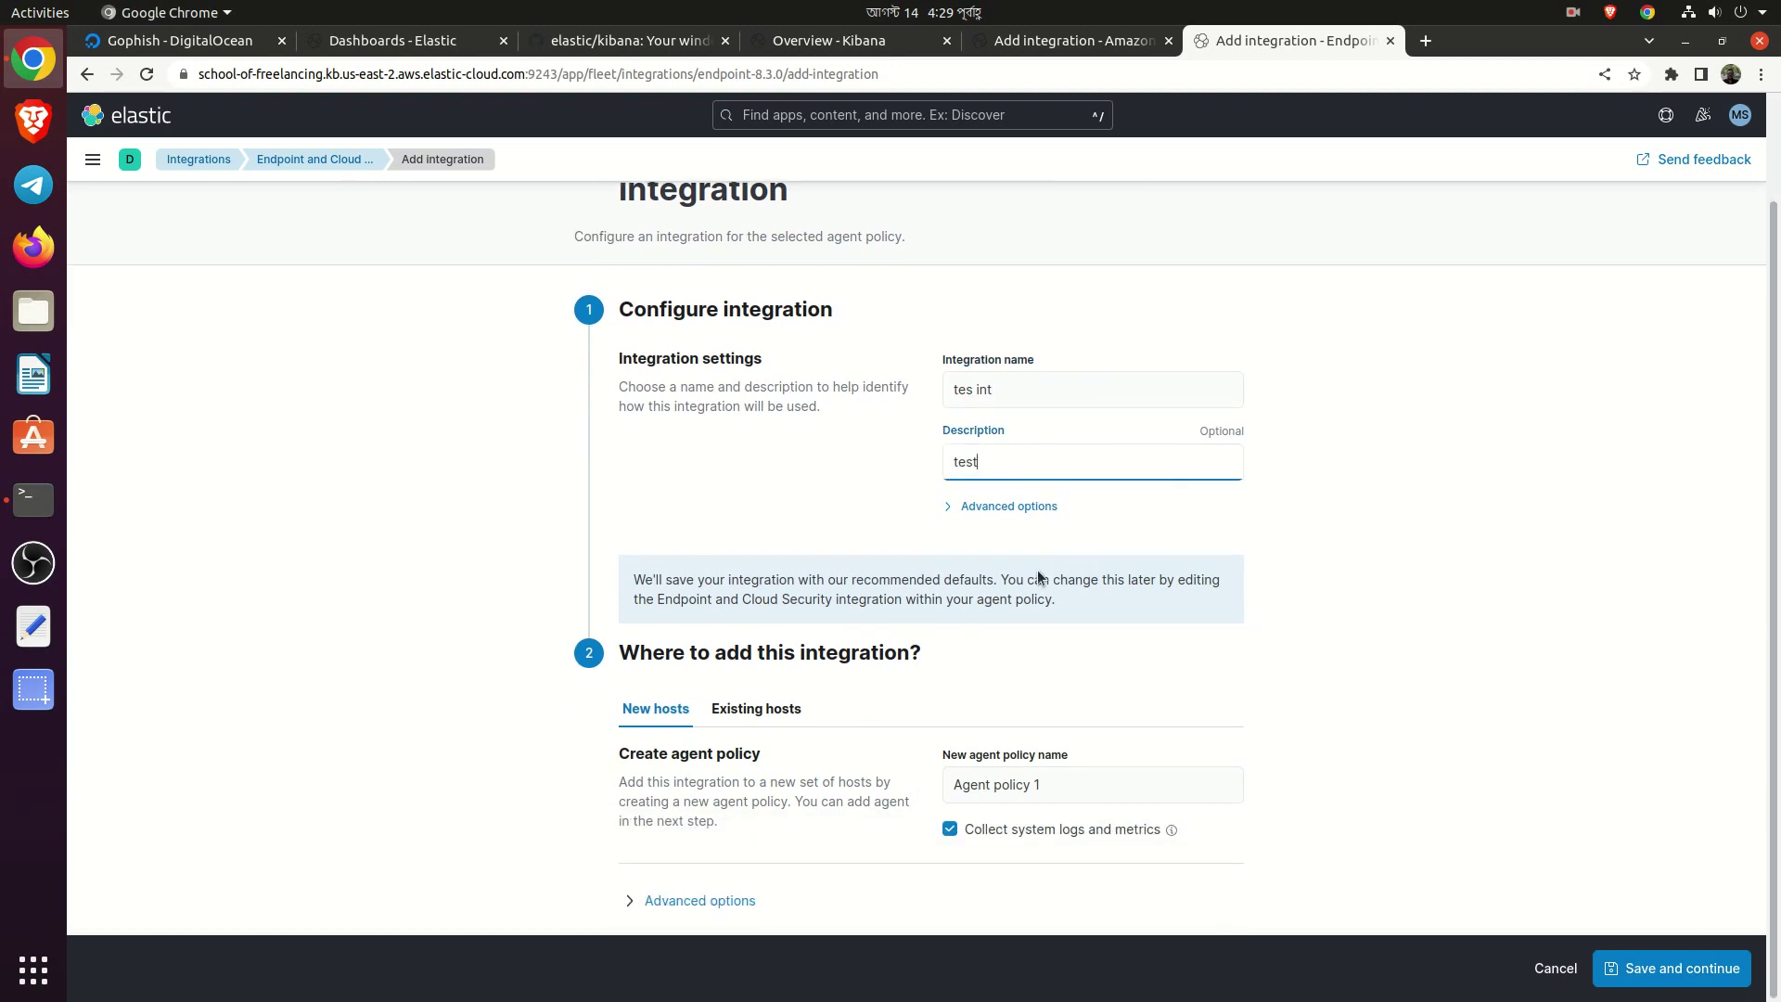
left_click(1624, 968)
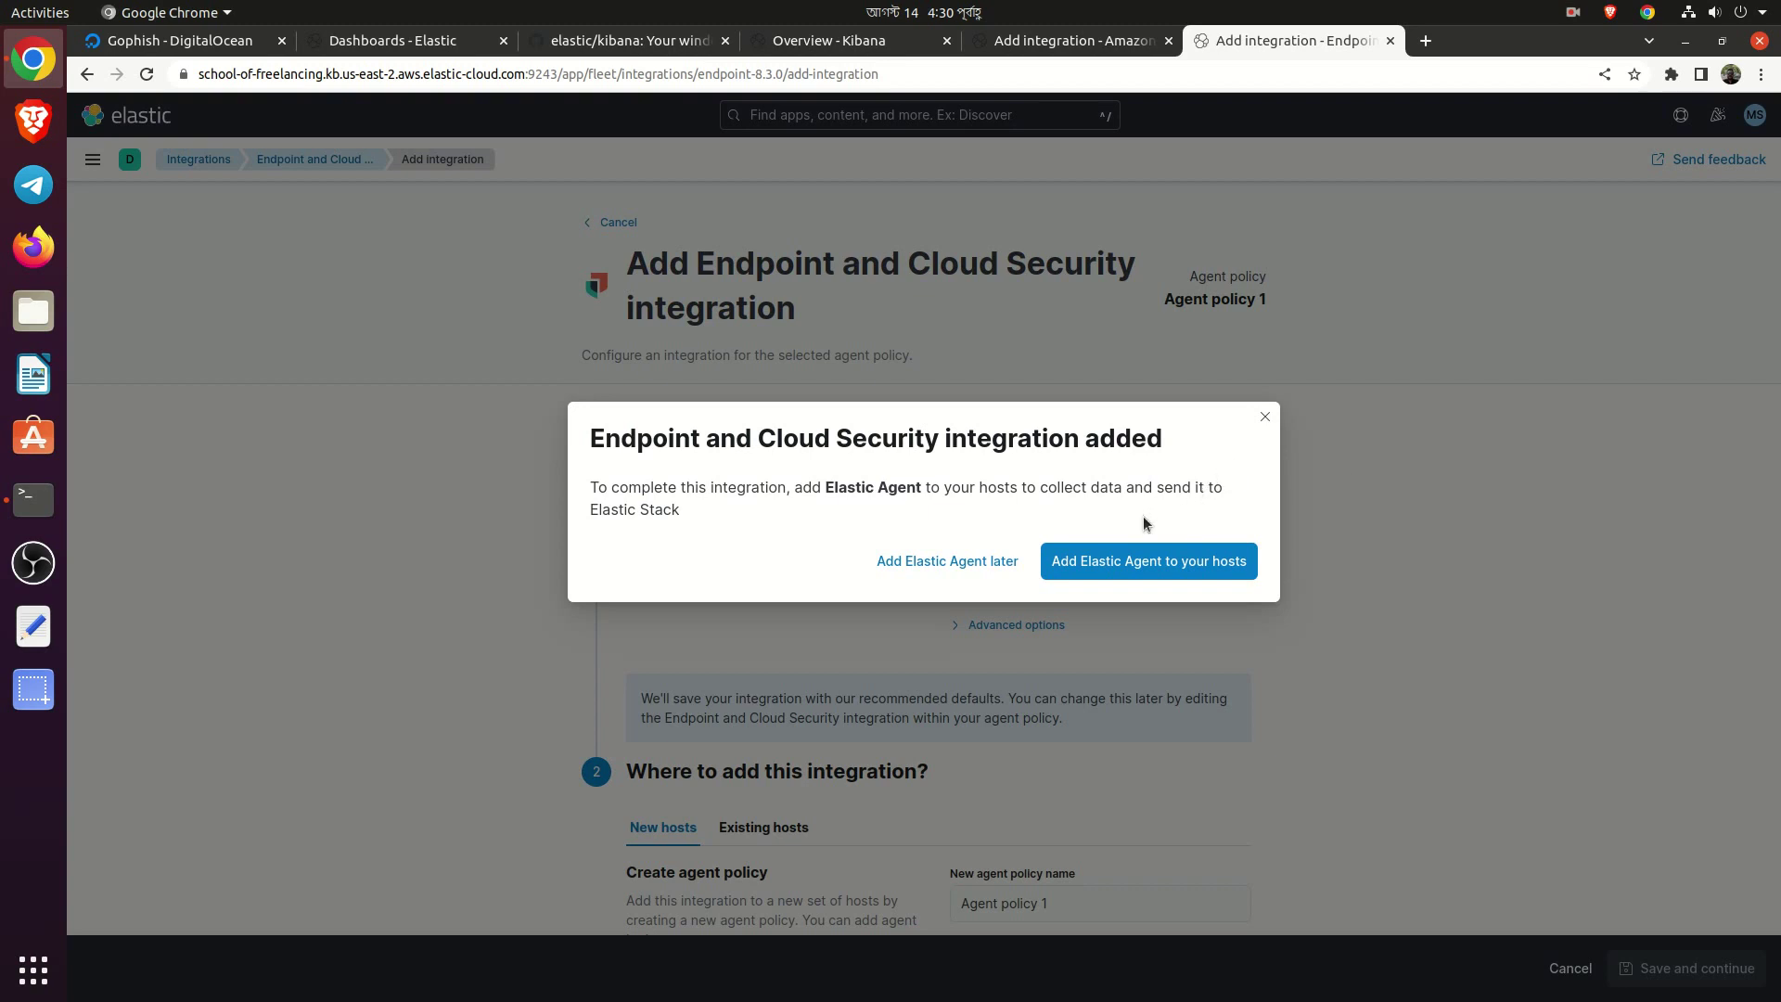
Defer the prompt to add Elastic Agent and open the agent enrollment instructions for the tes int integration
left_click(962, 576)
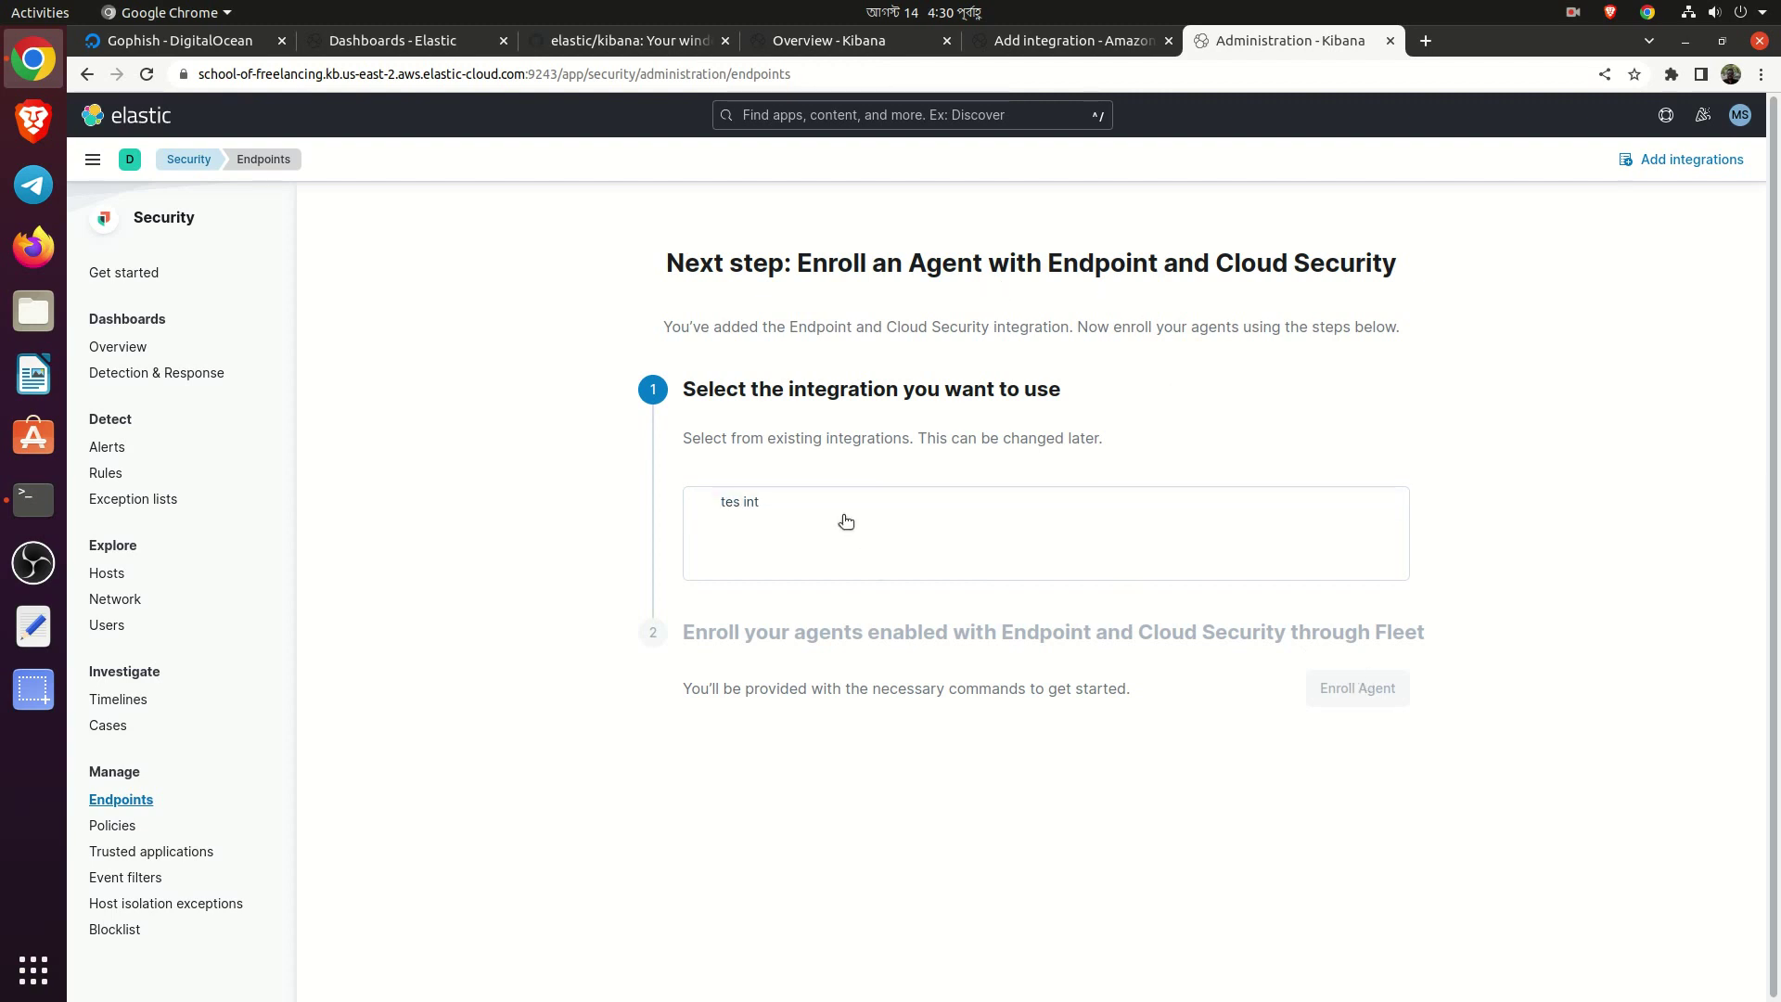
left_click(739, 504)
left_click(1362, 690)
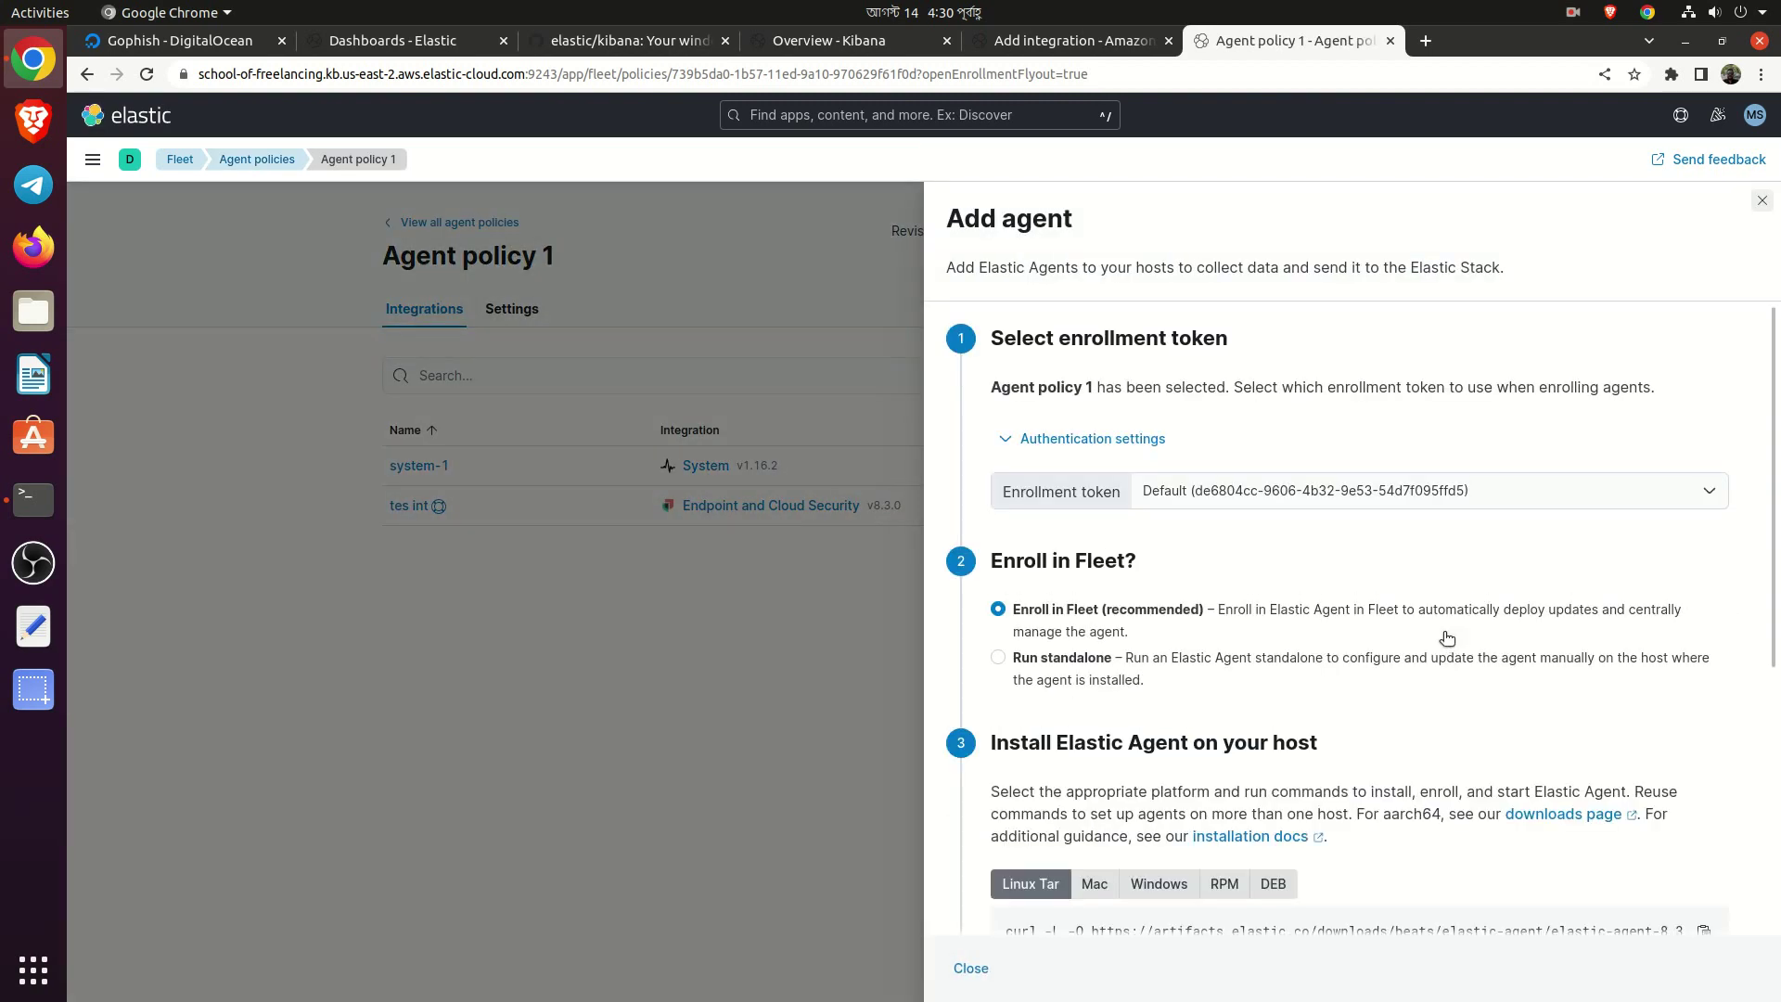
scroll(1250, 675, "down", 4)
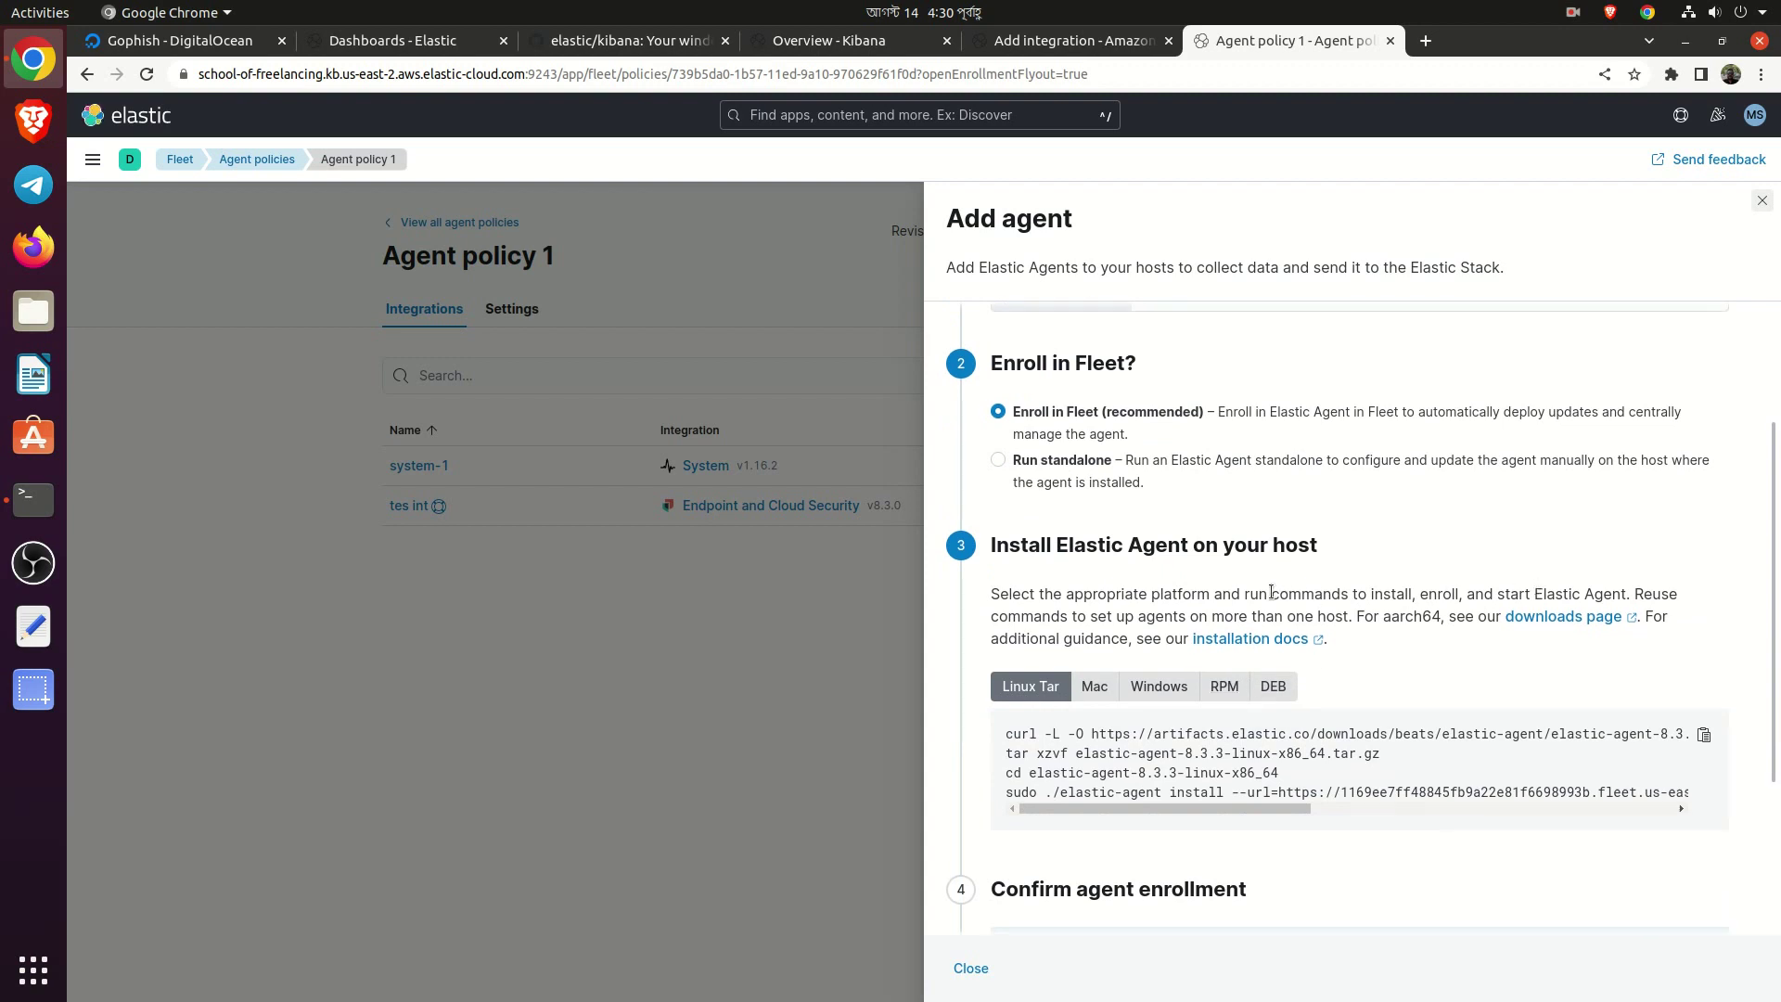
scroll(1271, 592, "down", 4)
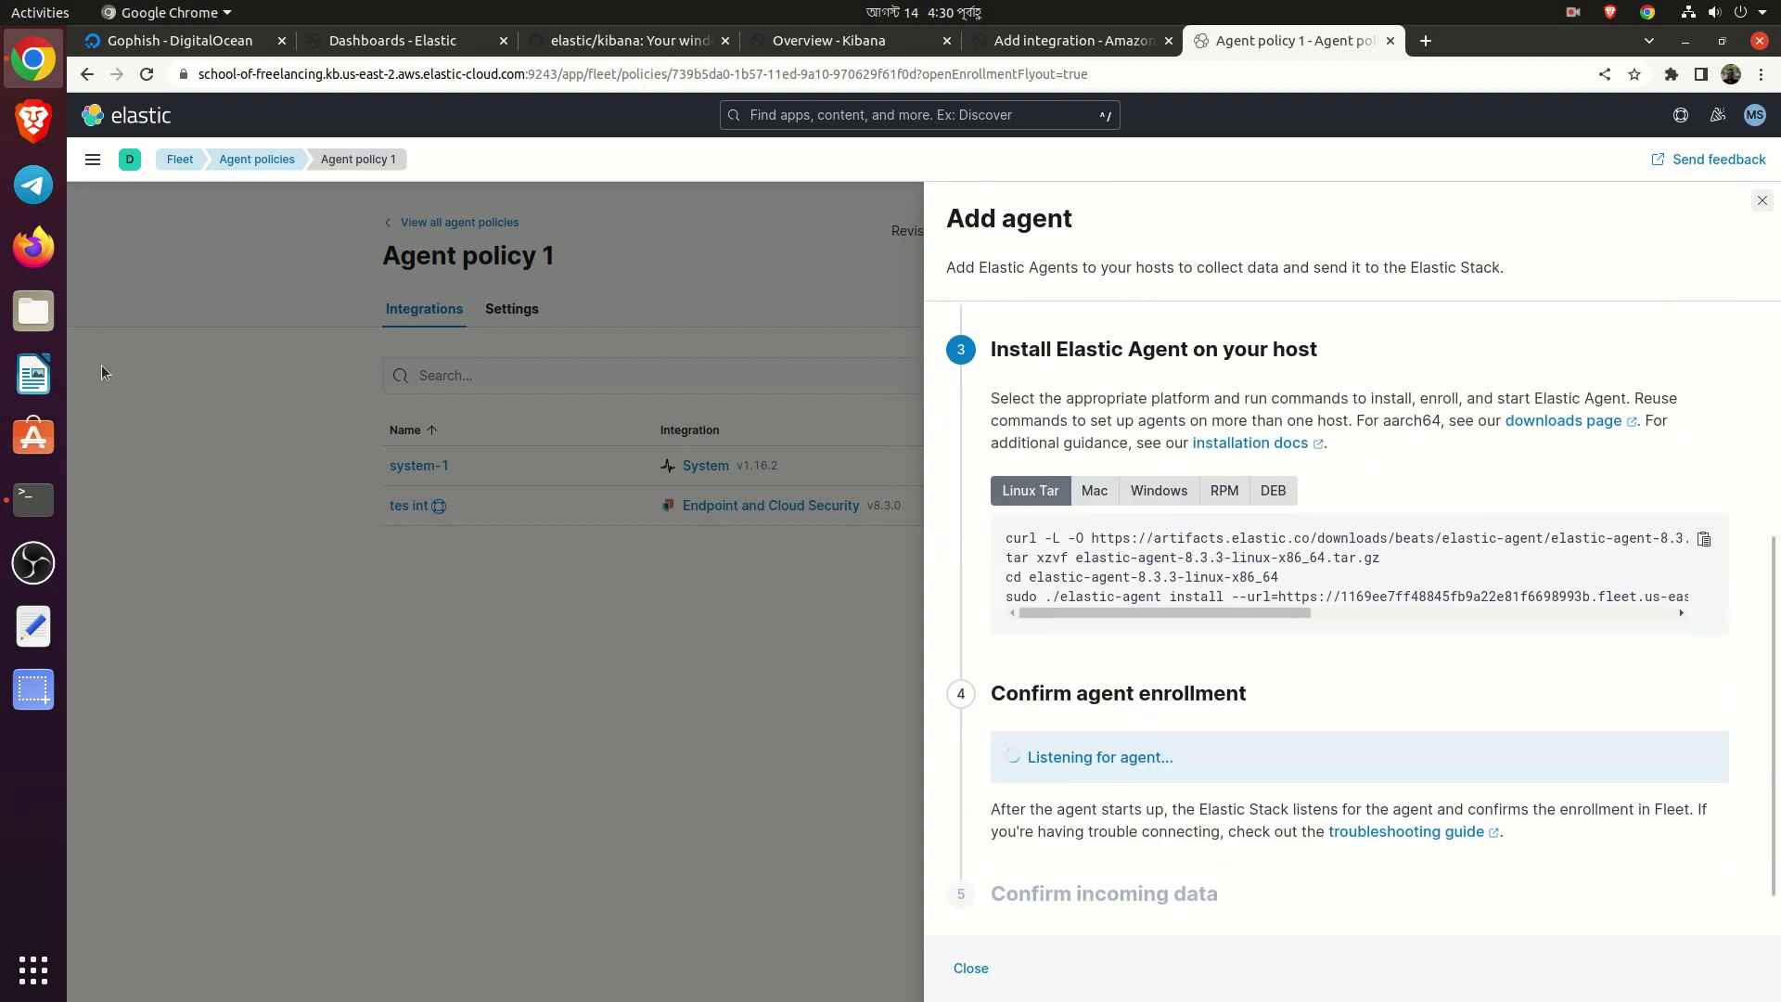
Copy the tar command from the AWS integration setup and run it in the terminal to extract elastic-agent-8.3.3-linux-x86_64.tar.gz
left_click(1026, 47)
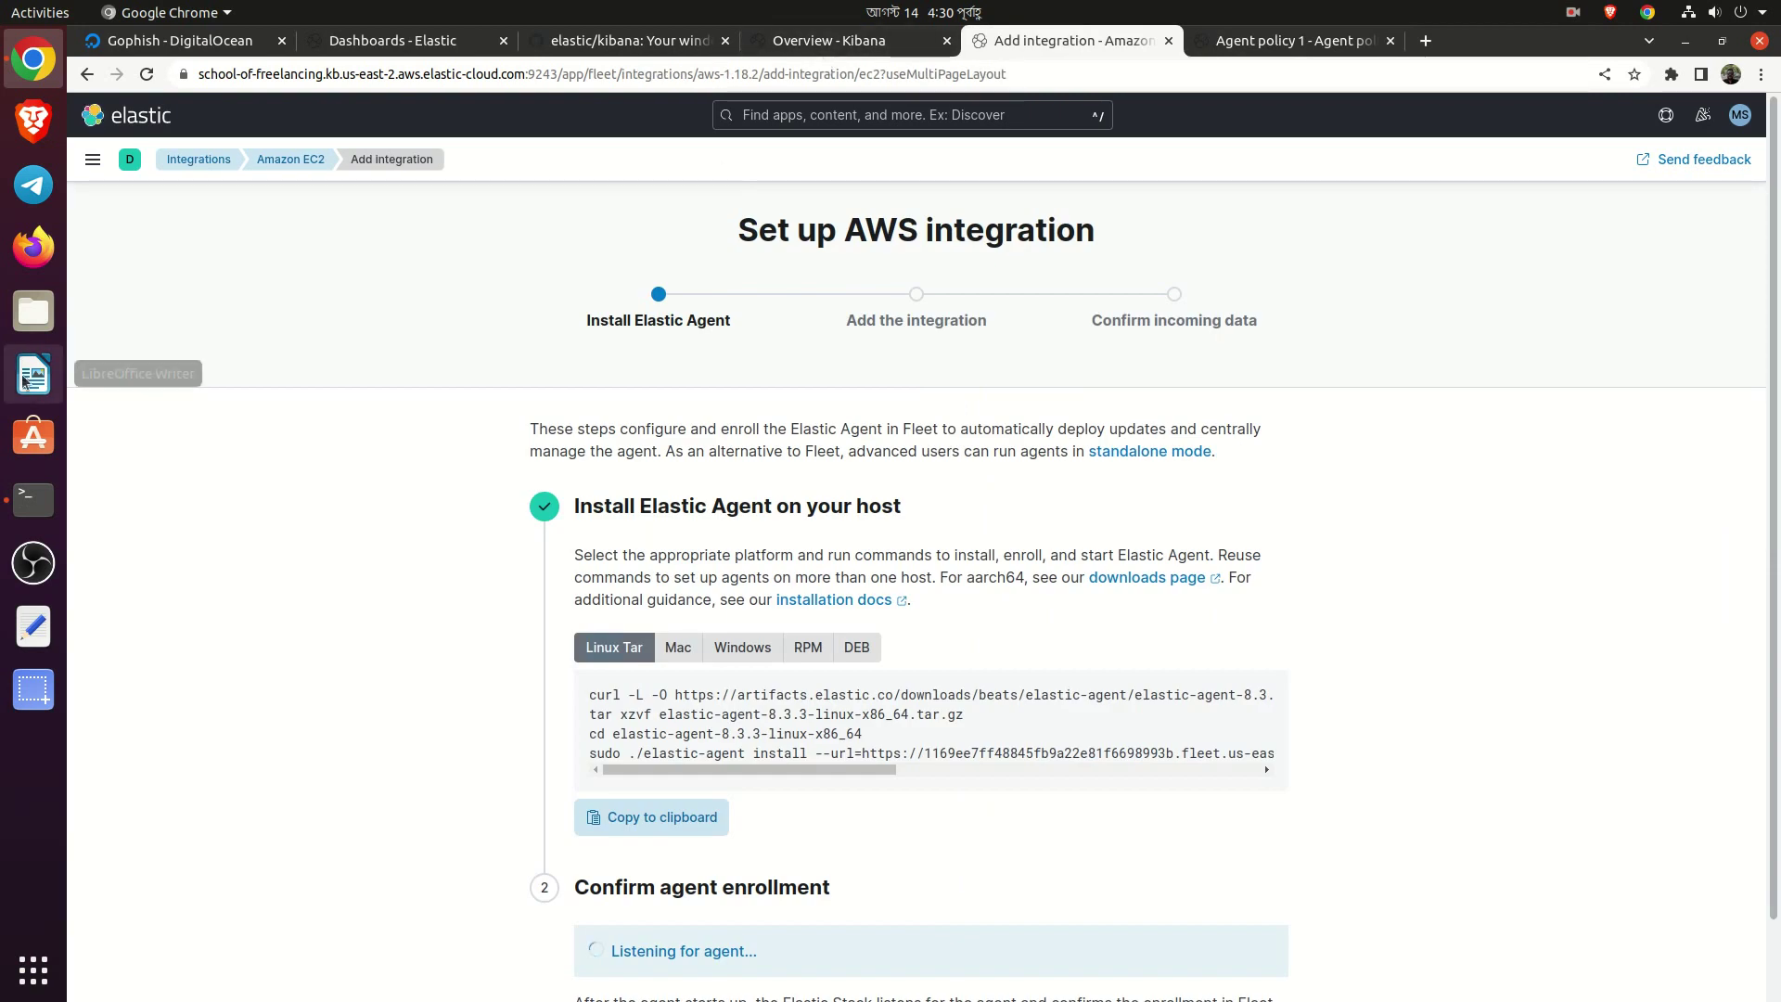
left_click(33, 499)
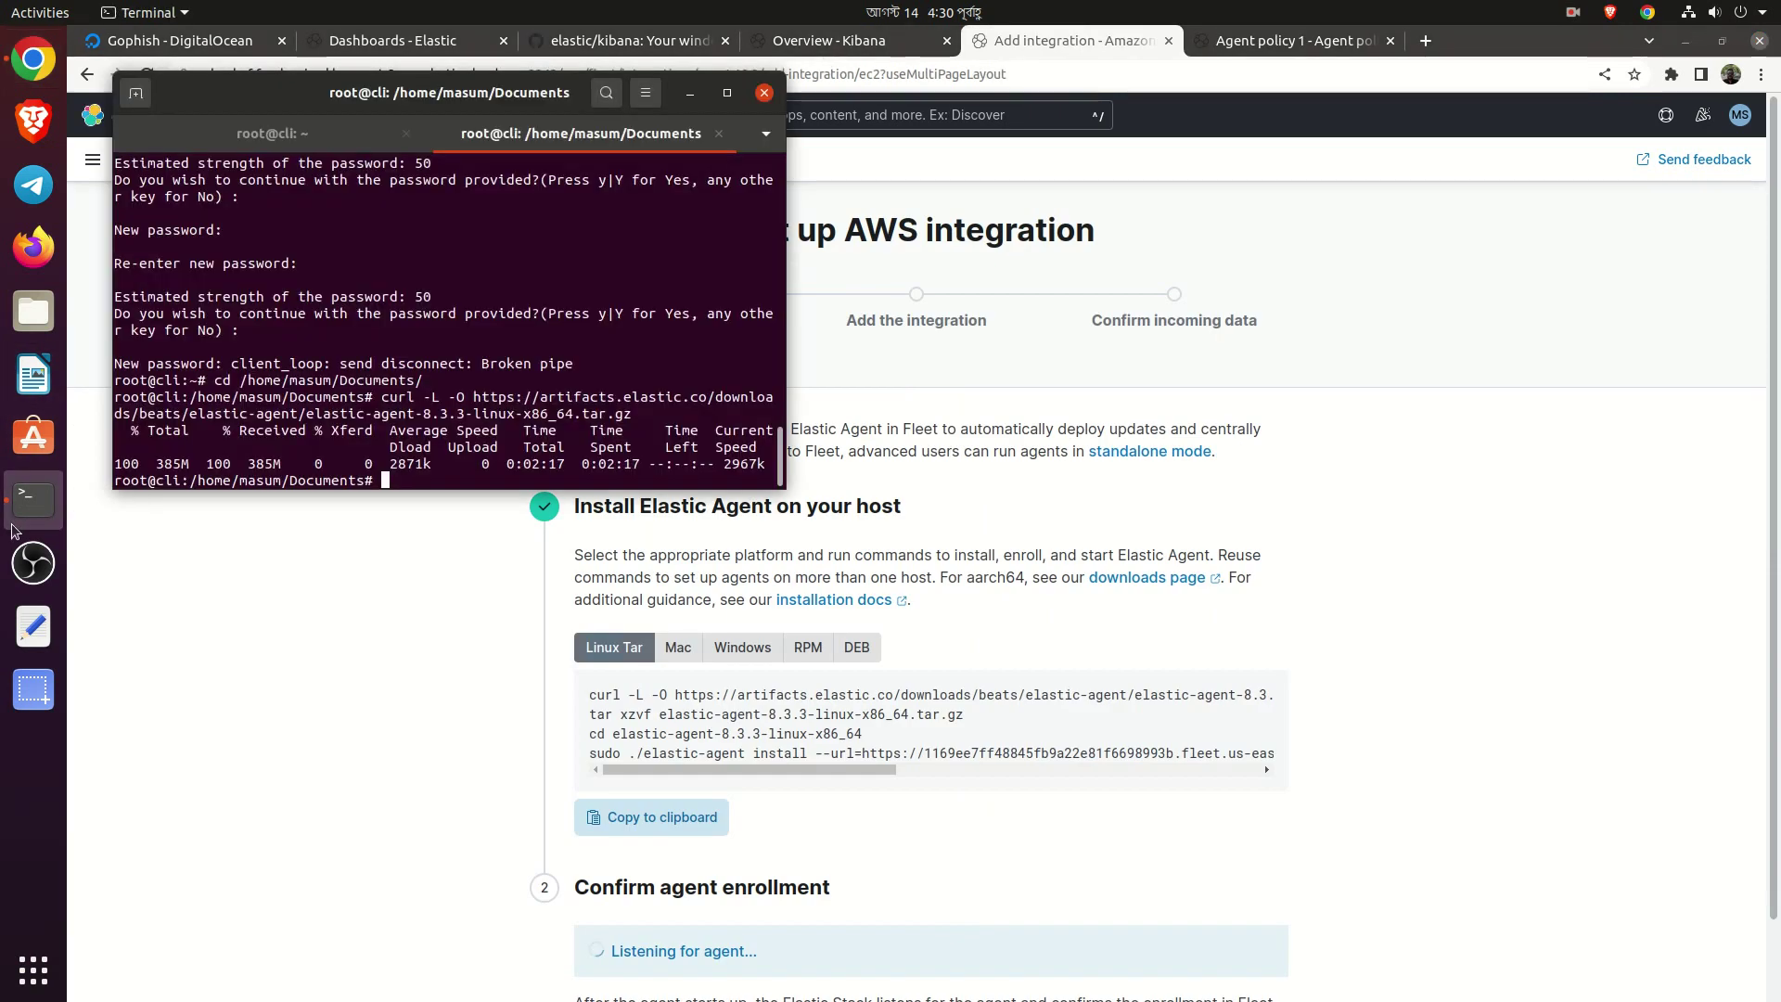
left_click(777, 719)
triple_click(770, 714)
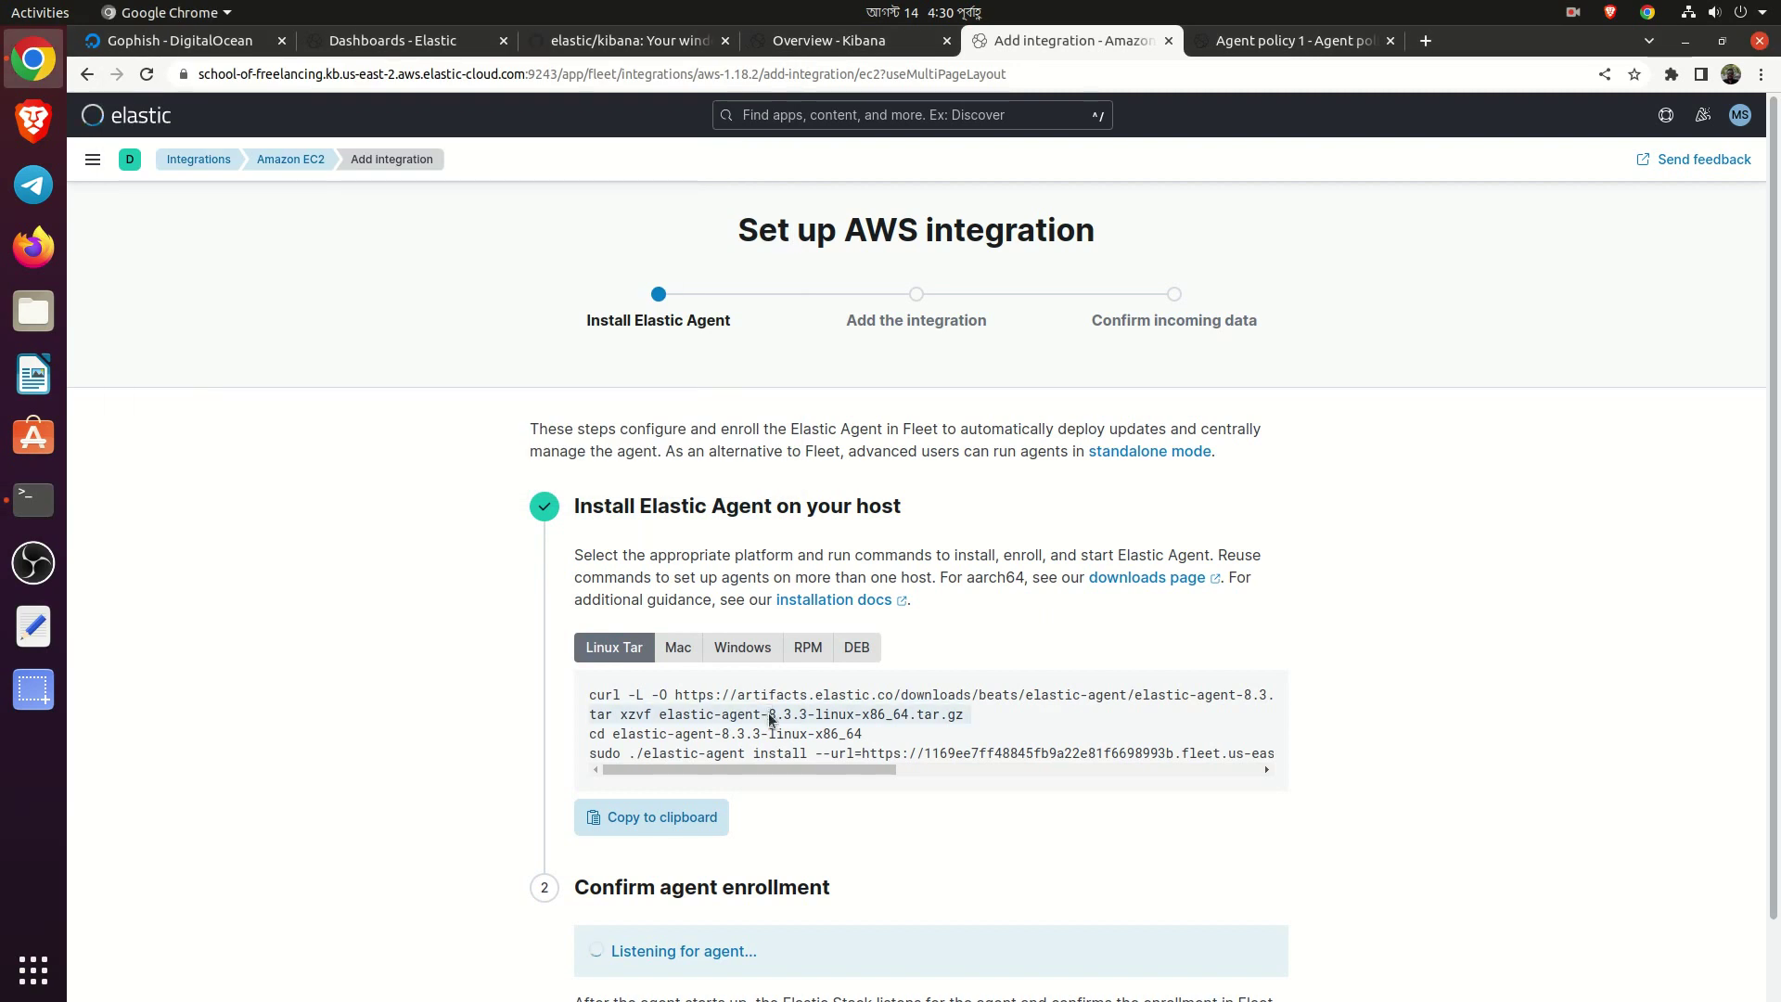
key("alt+Tab")
middle_click(594, 369)
key("Return")
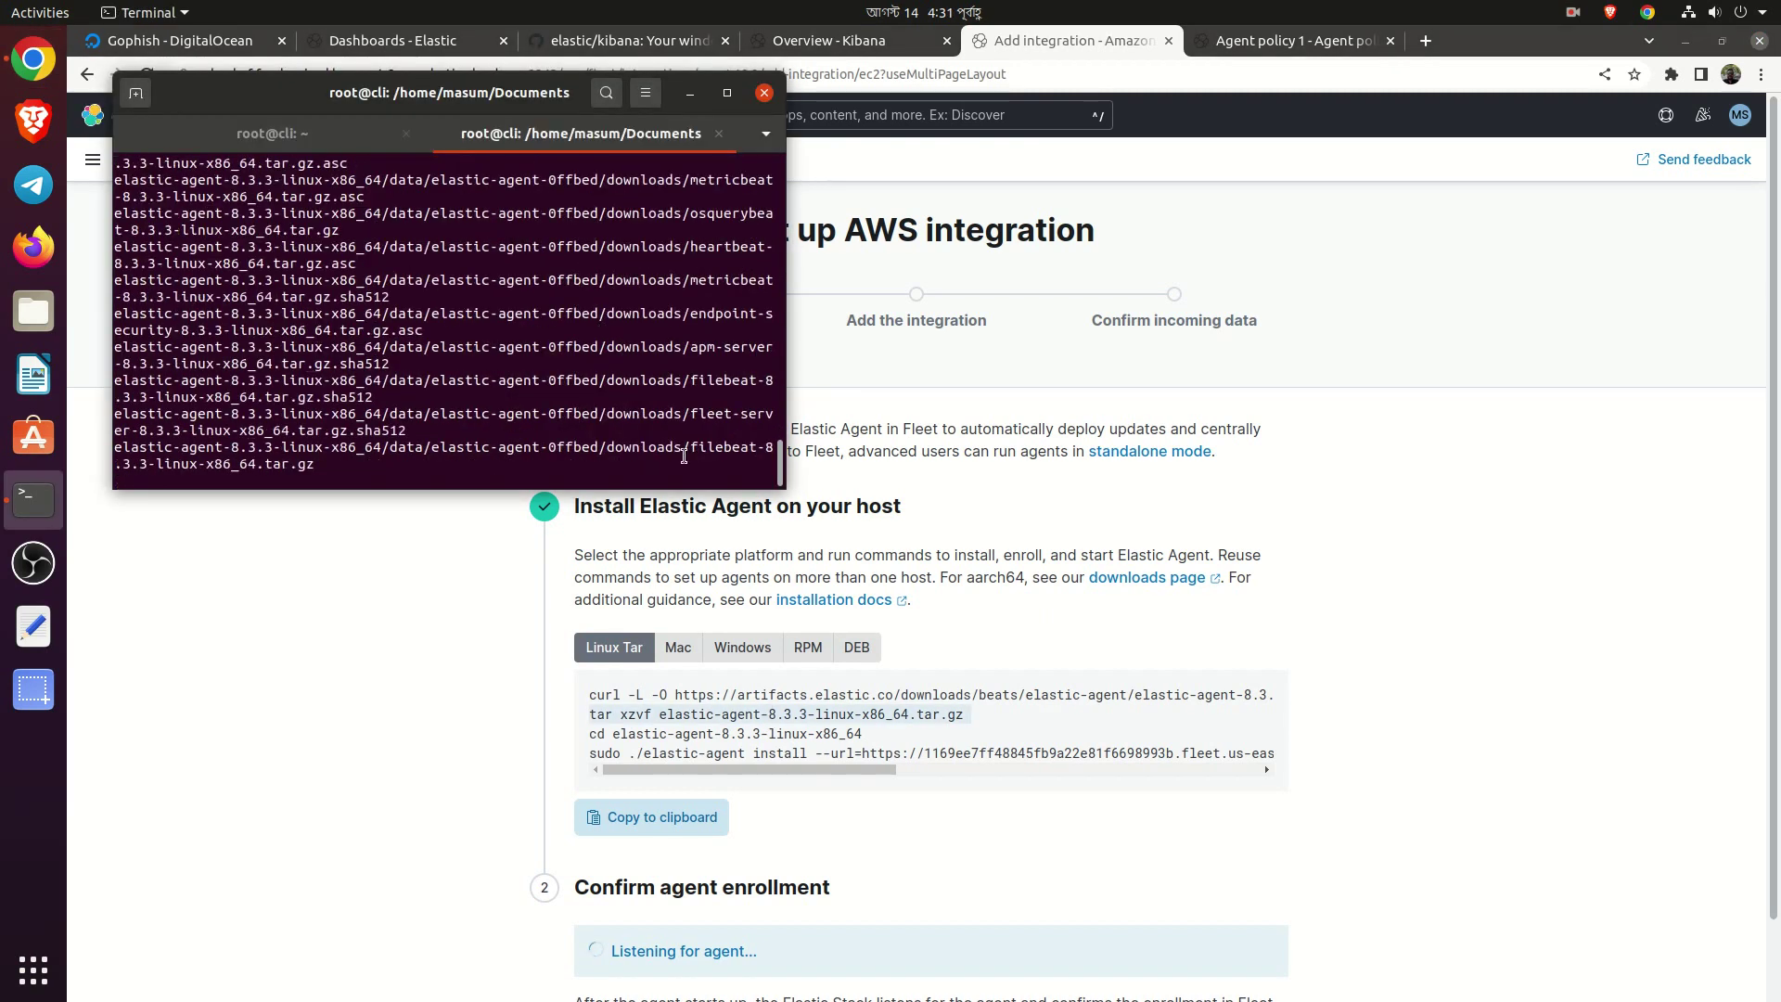
Change the terminal's working directory to elastic-agent-8.3.3-linux-x86_64 using the cd command from the setup instructions
triple_click(753, 738)
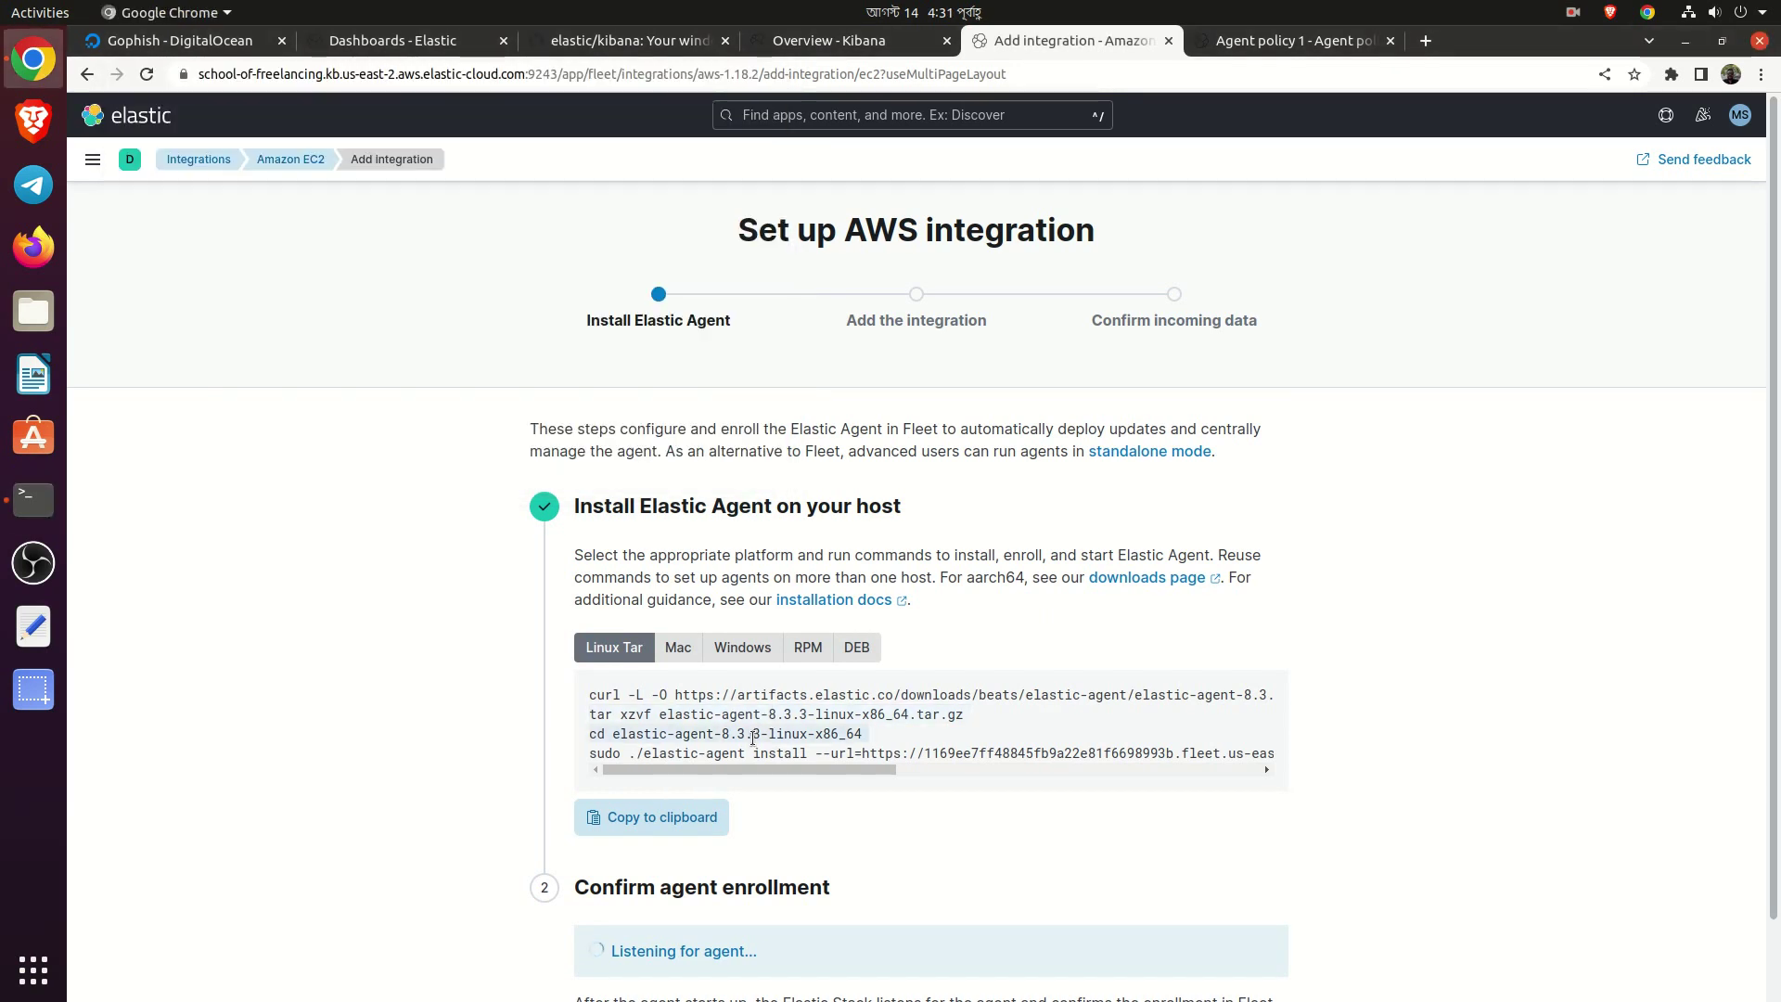
key("alt+Tab")
middle_click(616, 468)
key("Return")
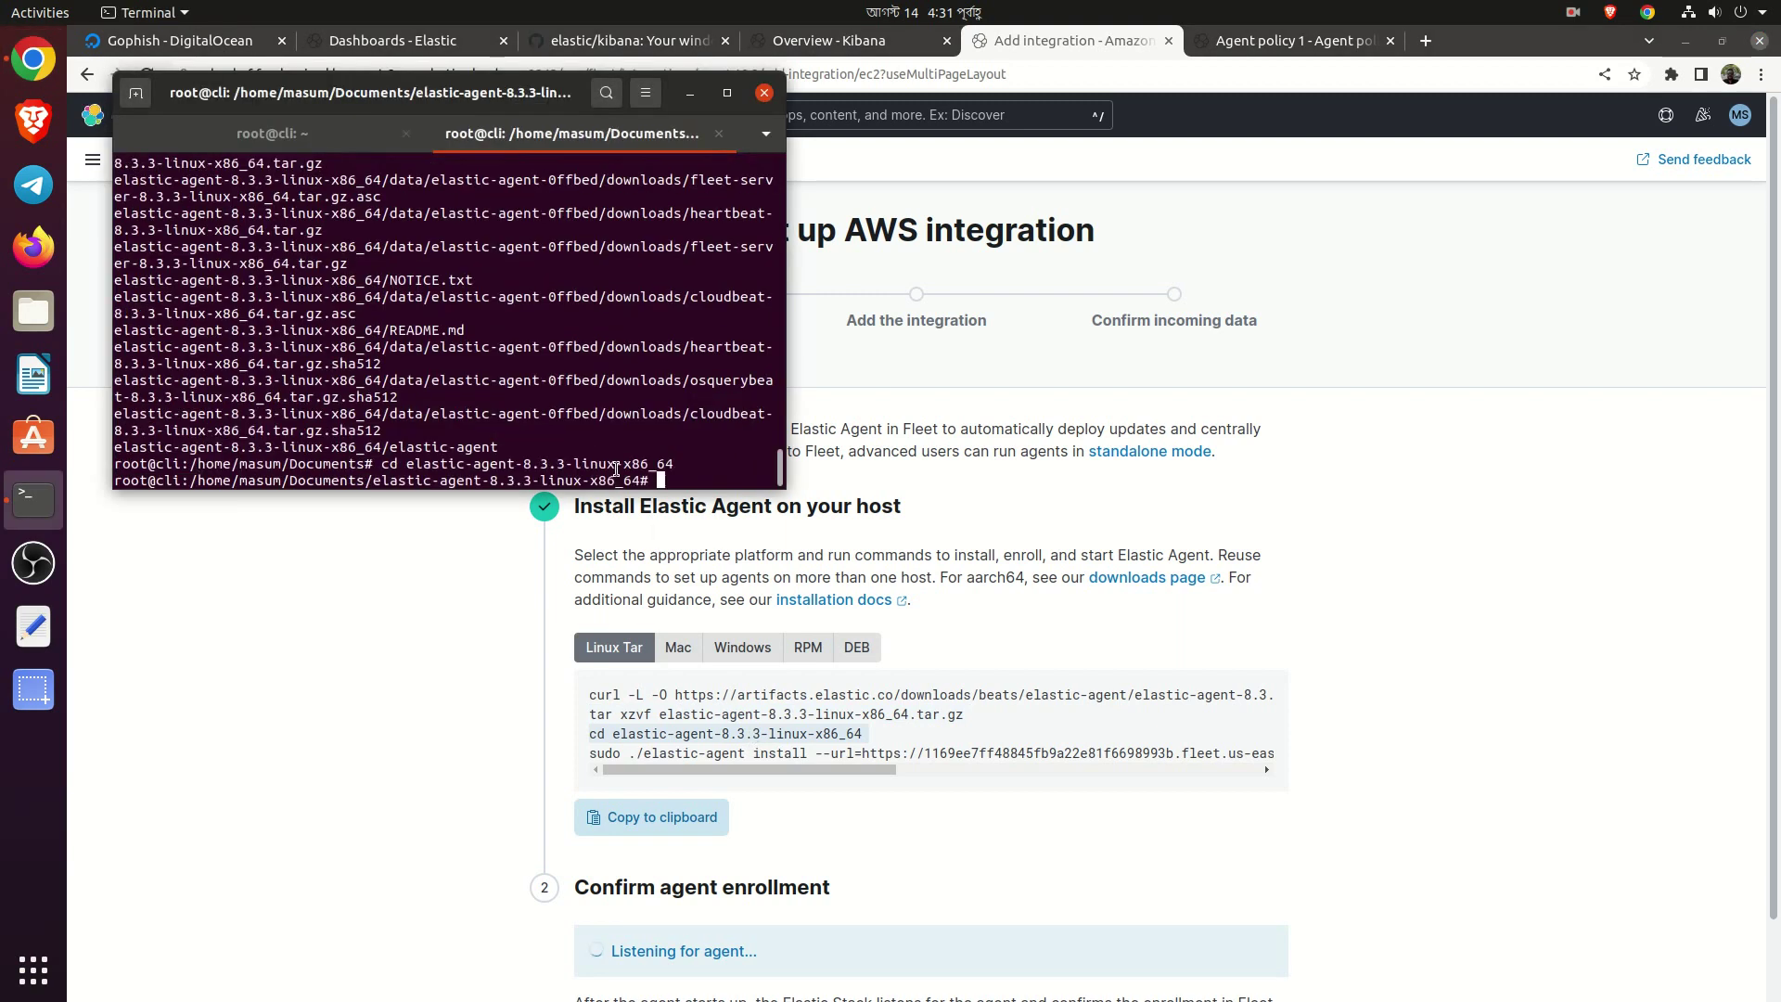
key("Return")
Run the Elastic Agent install command with the Fleet URL and enrollment token, answer Y to continue, and maximize the terminal
key("alt+Tab")
triple_click(688, 753)
key("alt+Tab")
middle_click(567, 381)
key("Return")
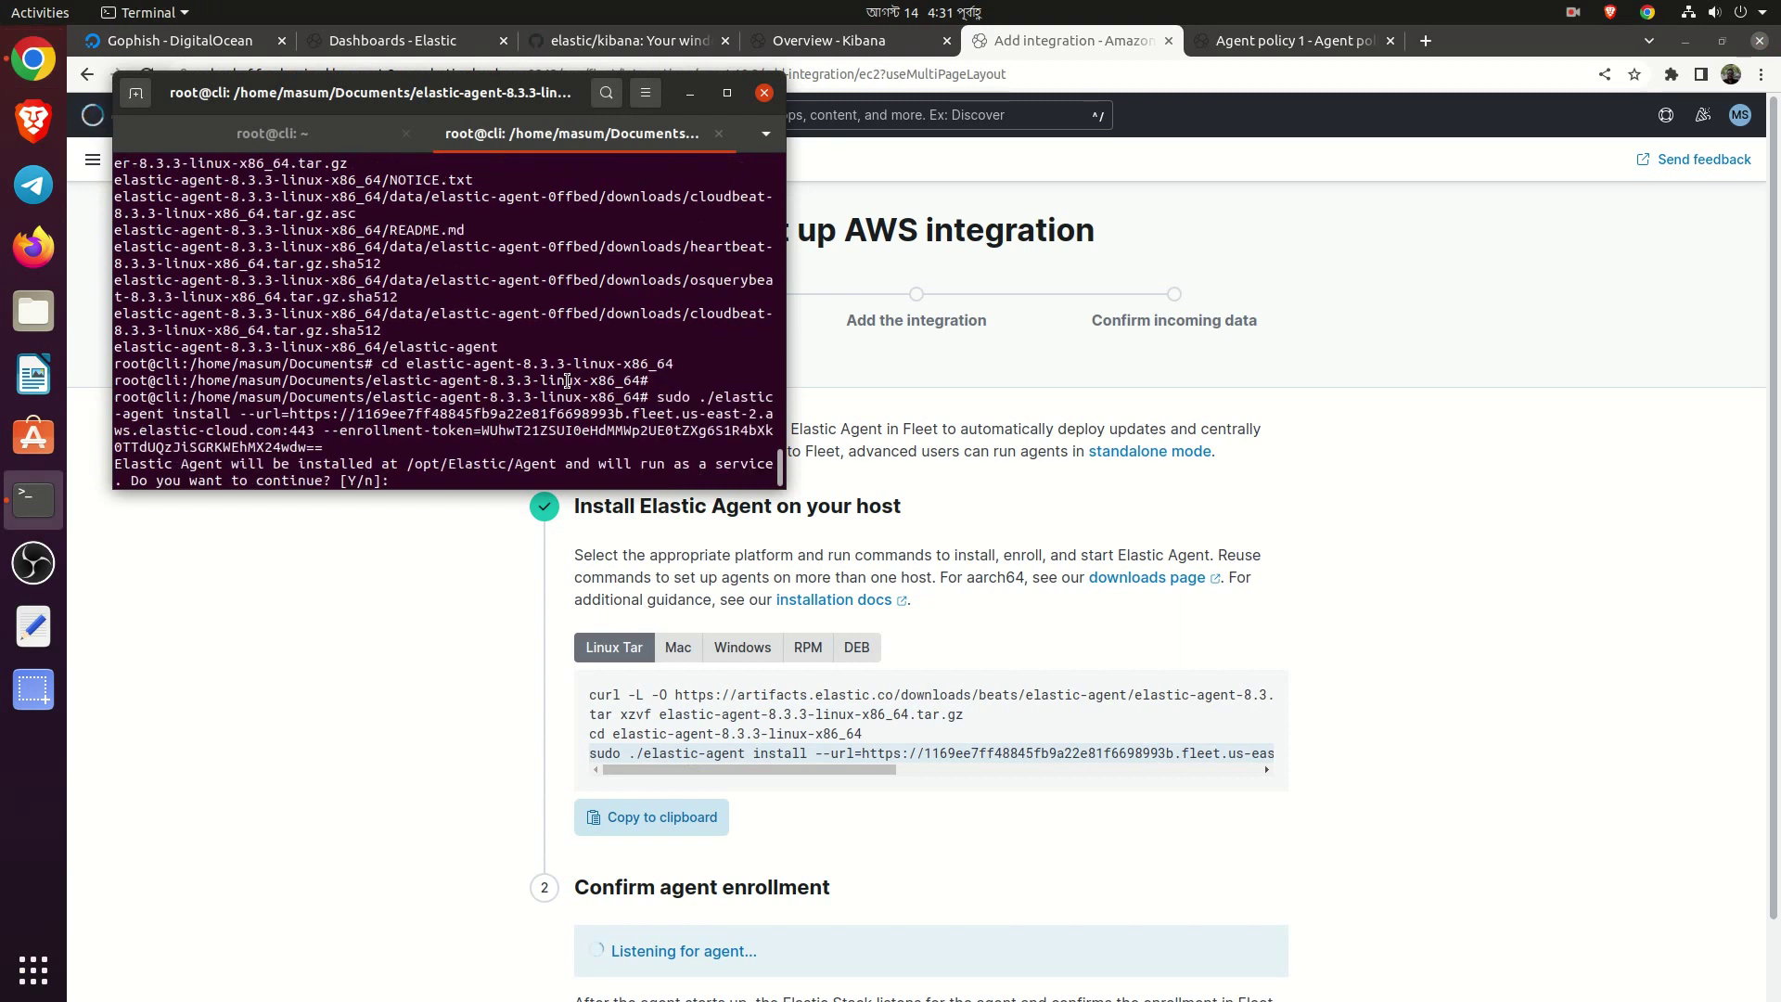
type("Y")
key("Return")
left_click(726, 93)
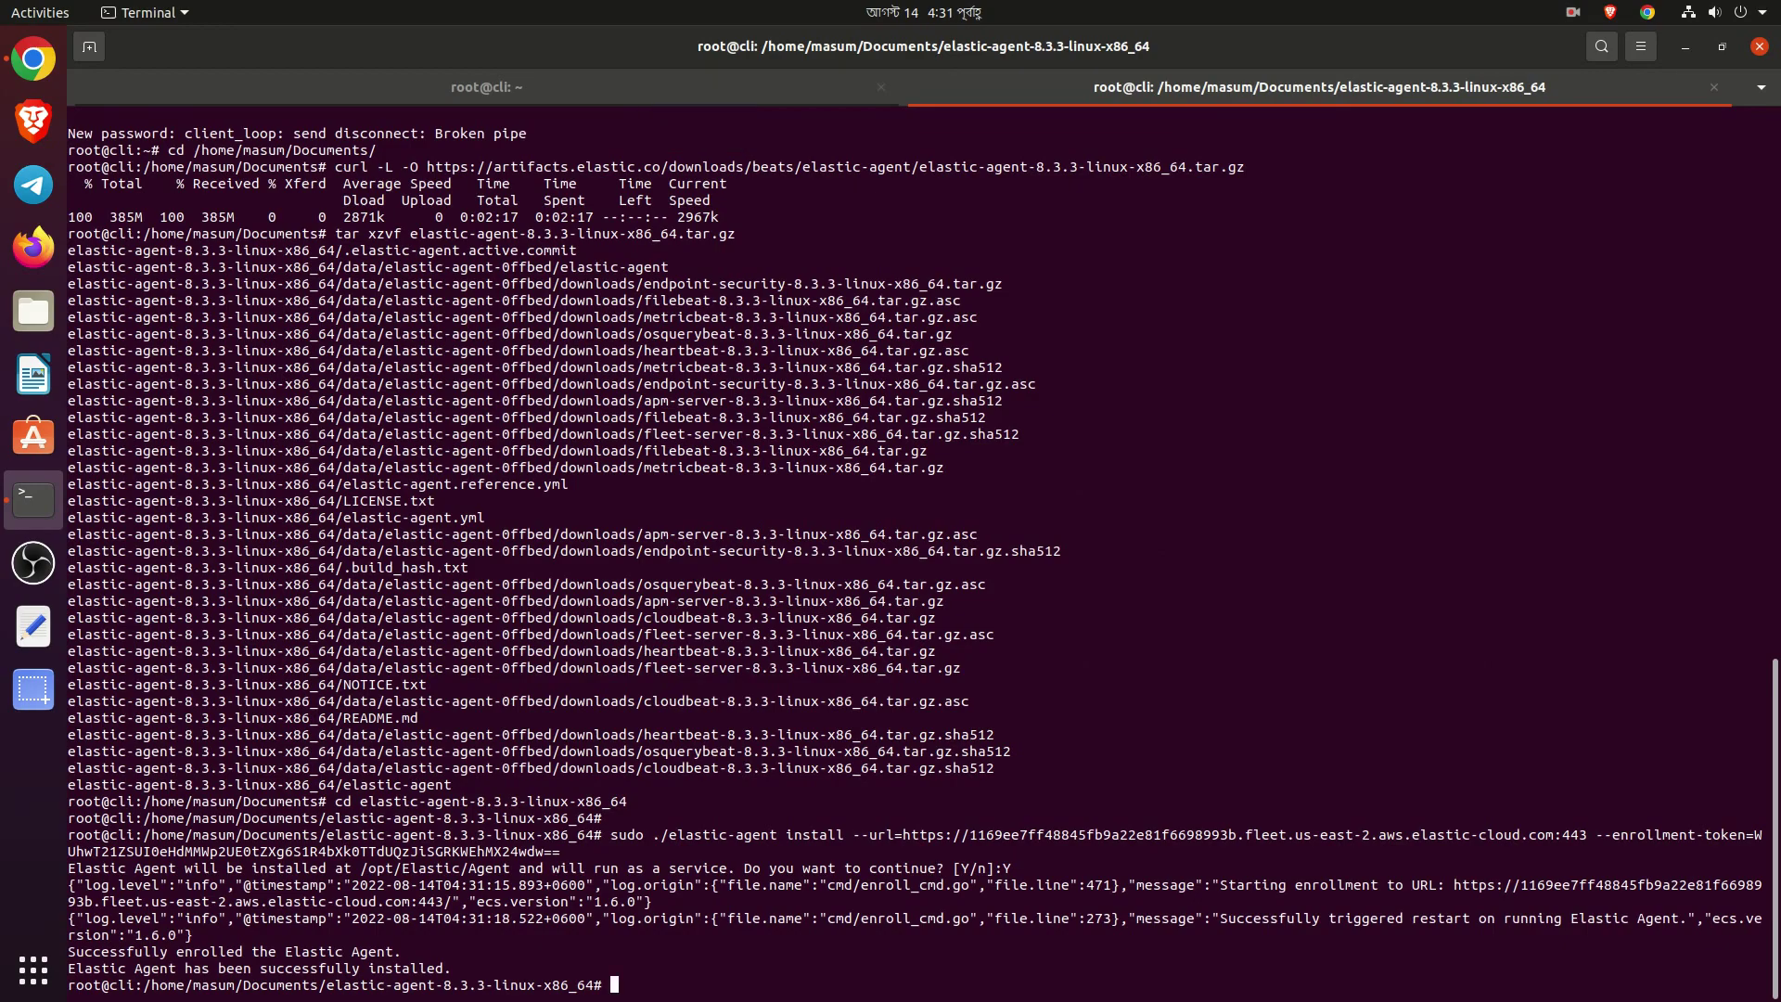
Add the AWS integration with EC2 logs from CloudWatch and EC2 metrics, keeping S3 logs off, and proceed to confirm incoming data
key("alt+Tab")
scroll(980, 404, "down", 2)
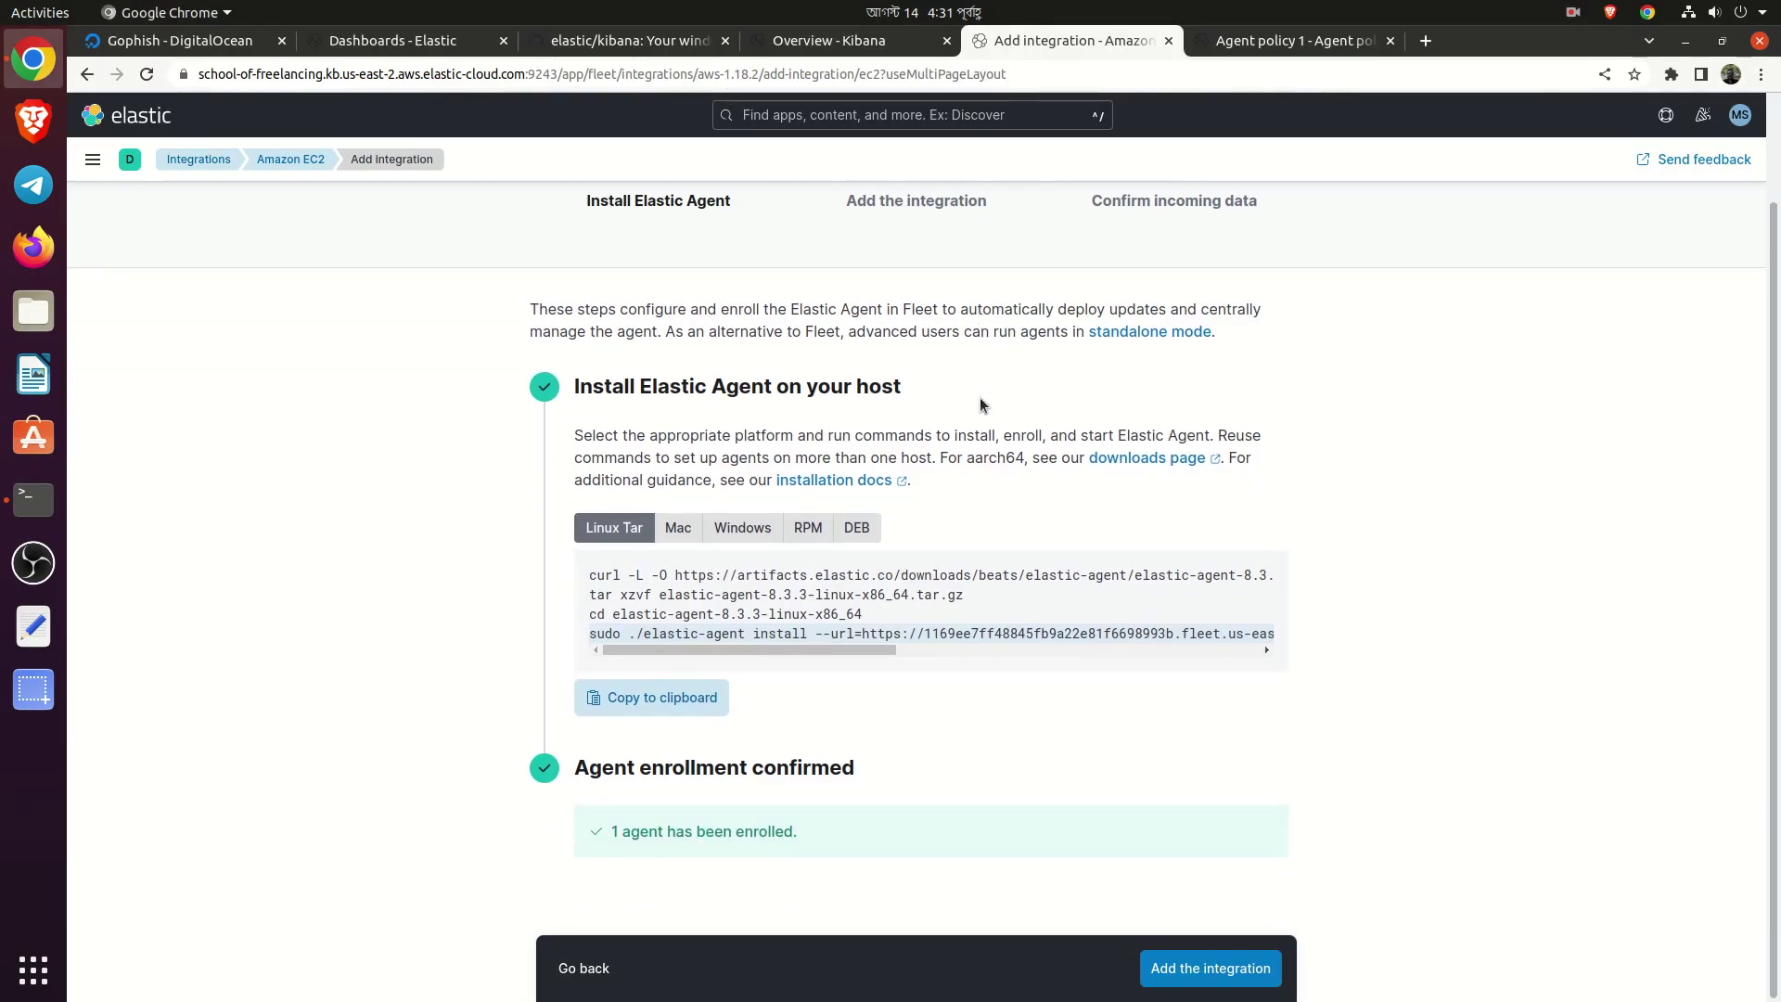
left_click(1201, 969)
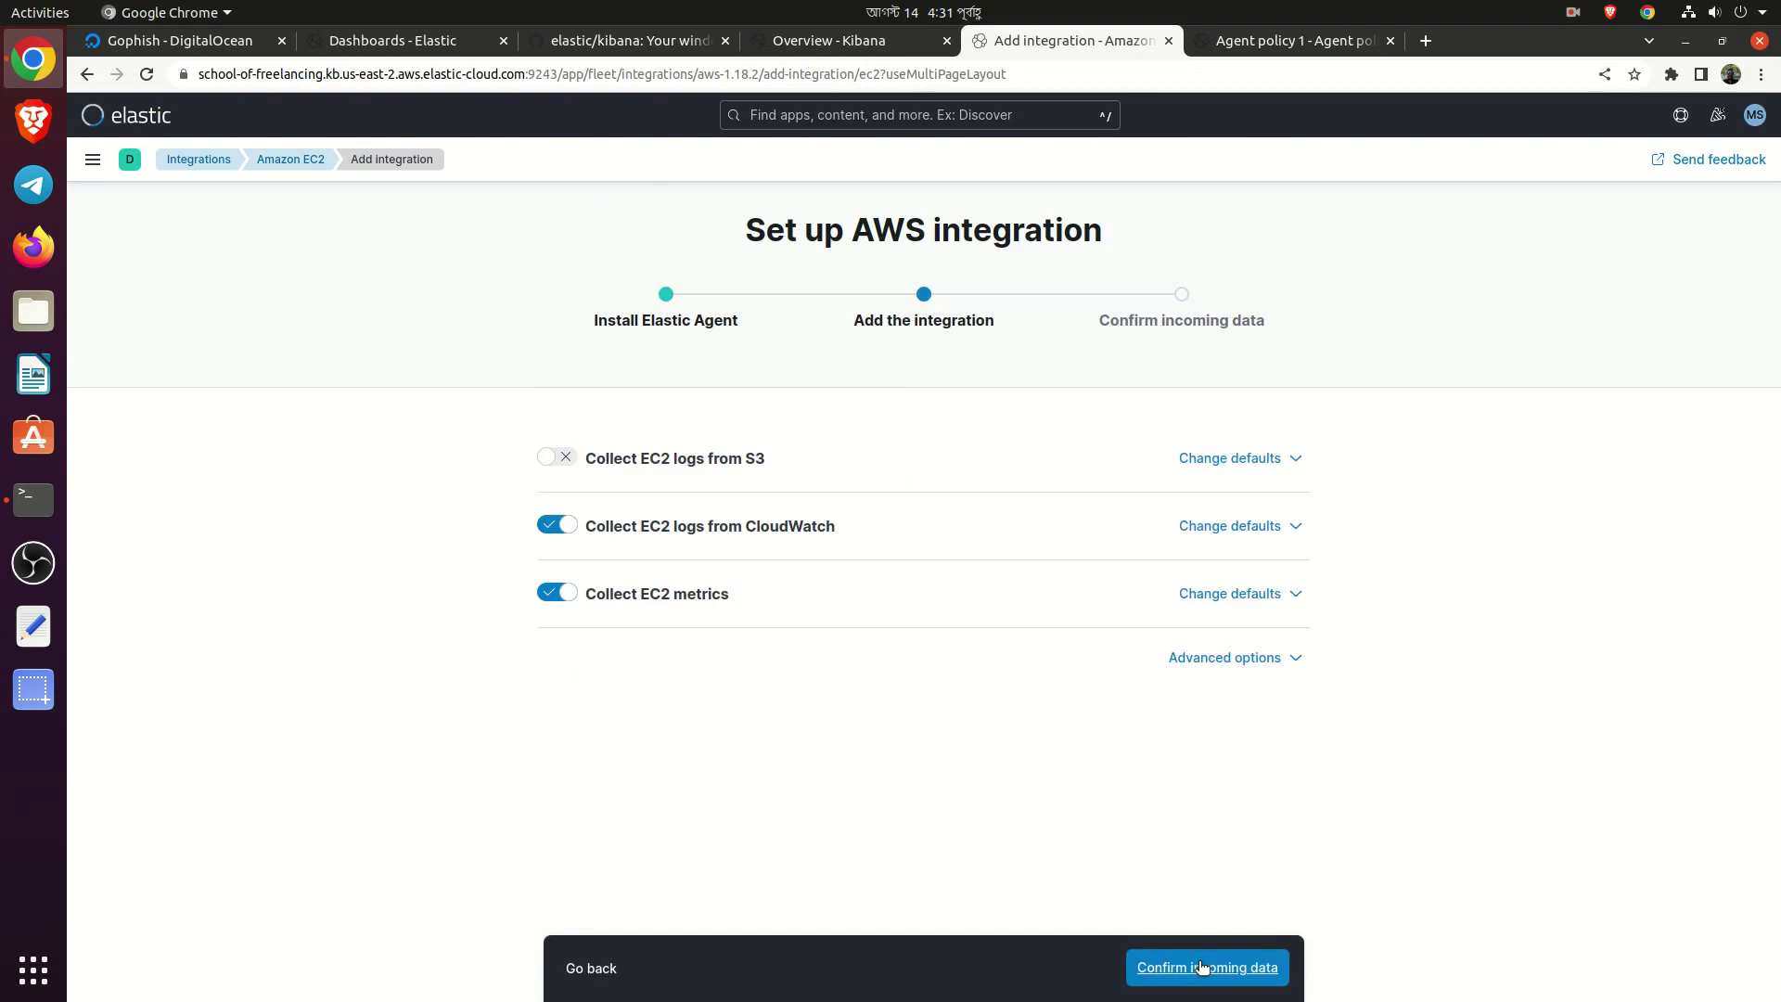
left_click(743, 459)
left_click(743, 459)
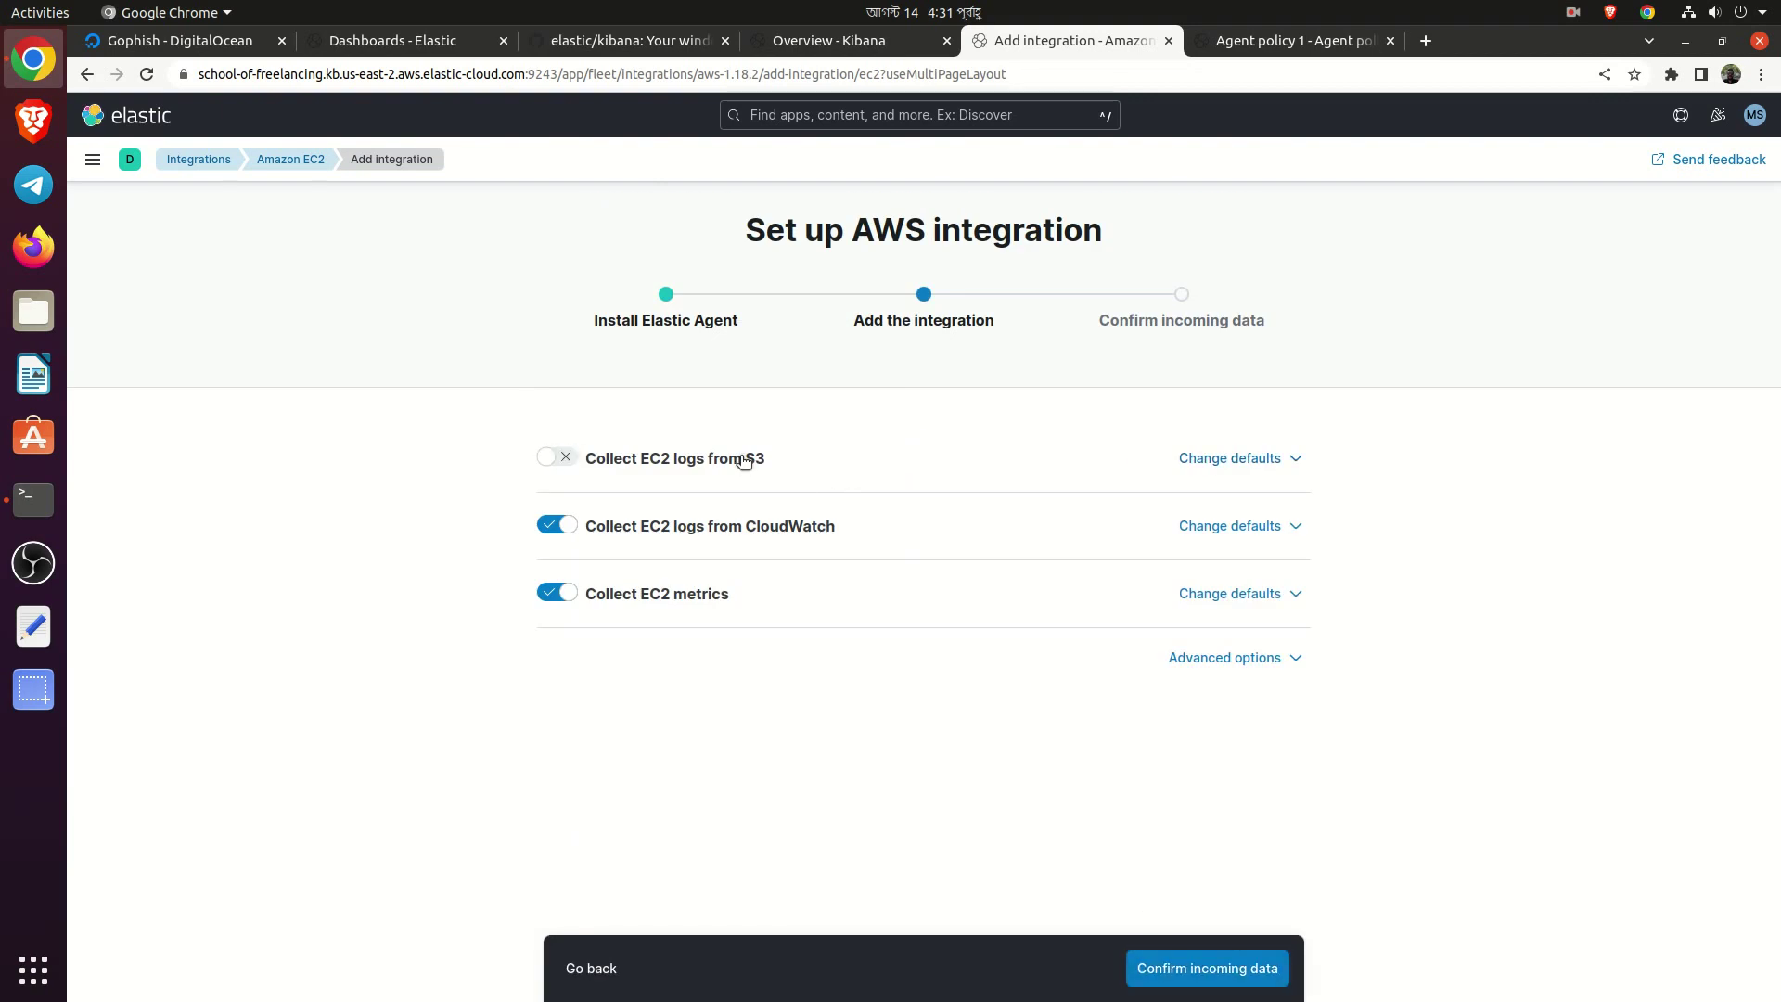
left_click(1251, 970)
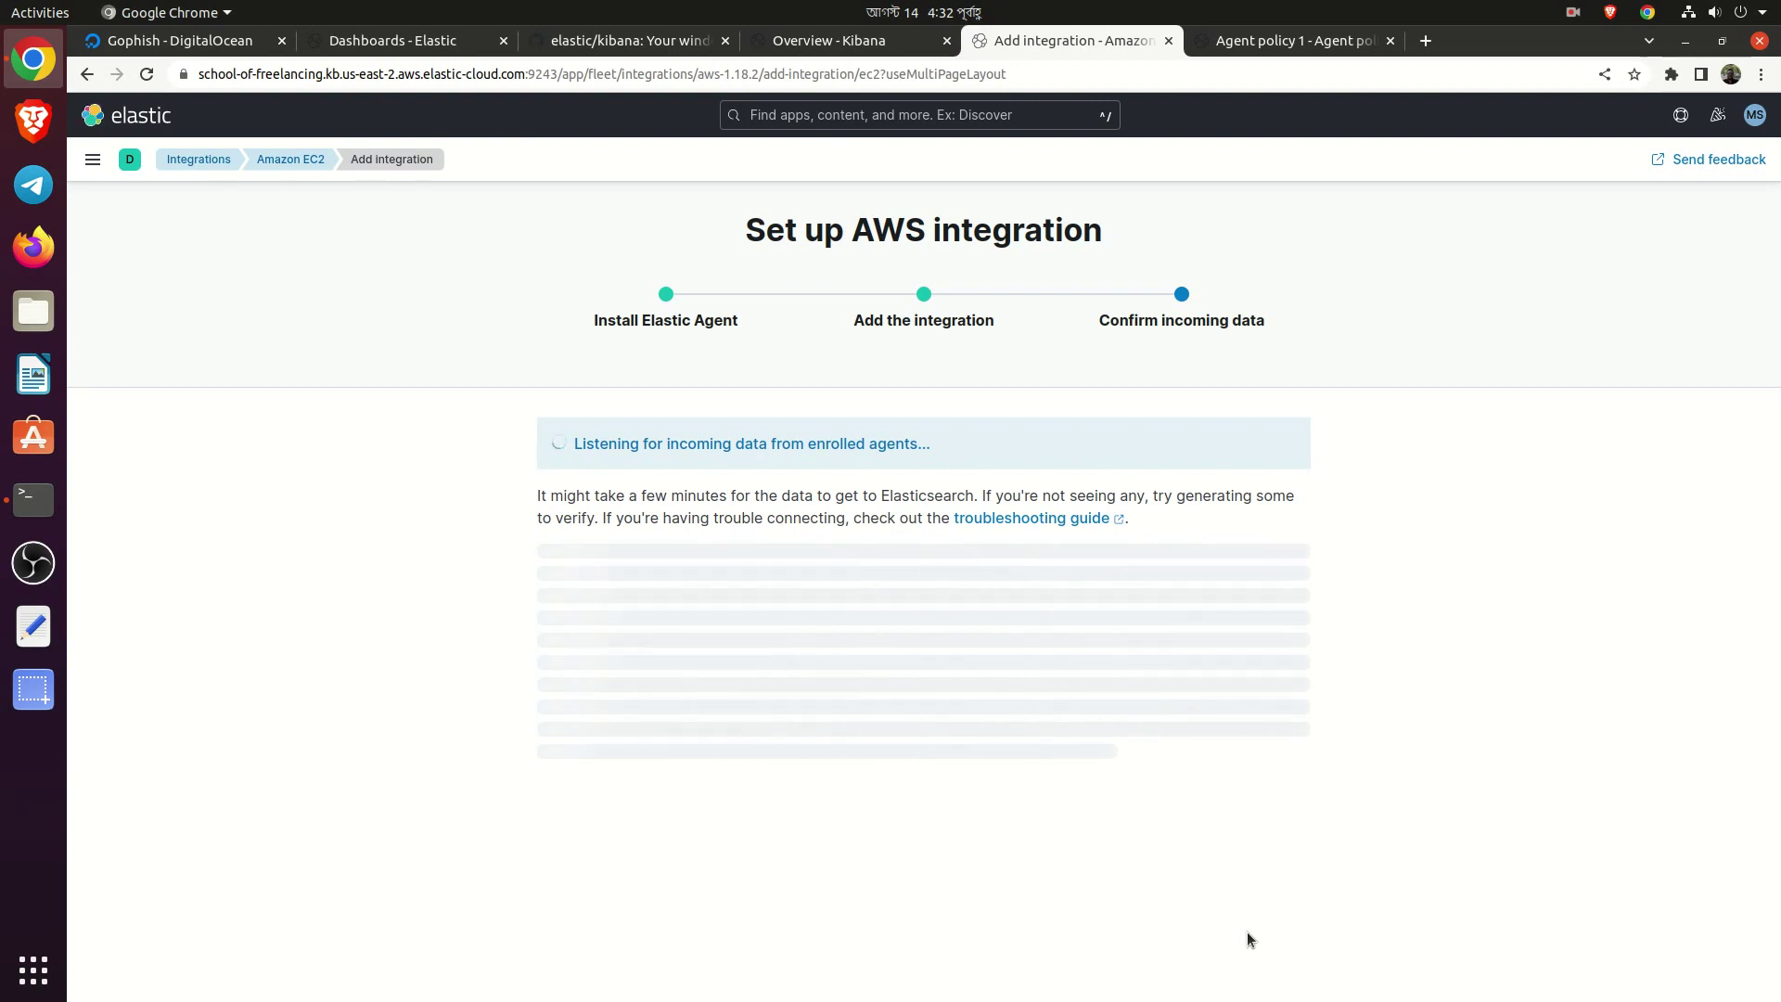
Check the AWS setup's incoming data status and the agent enrollment status for Agent policy 1
triple_click(669, 436)
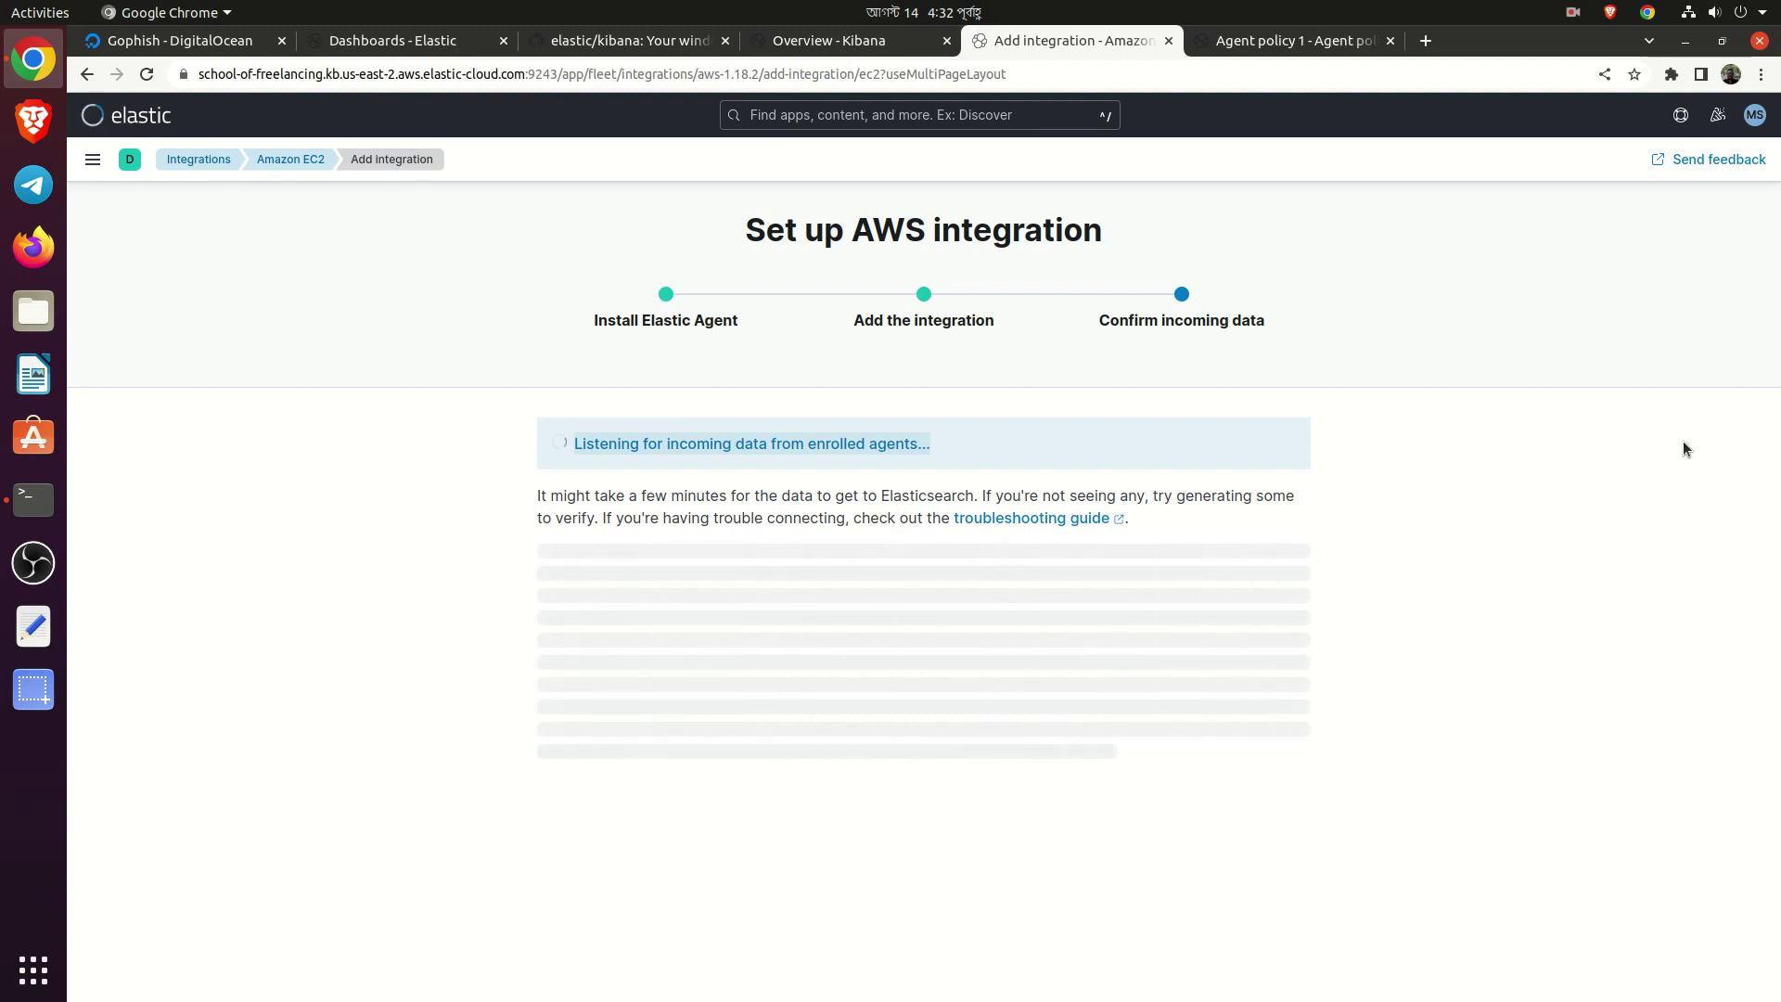
left_click(1344, 39)
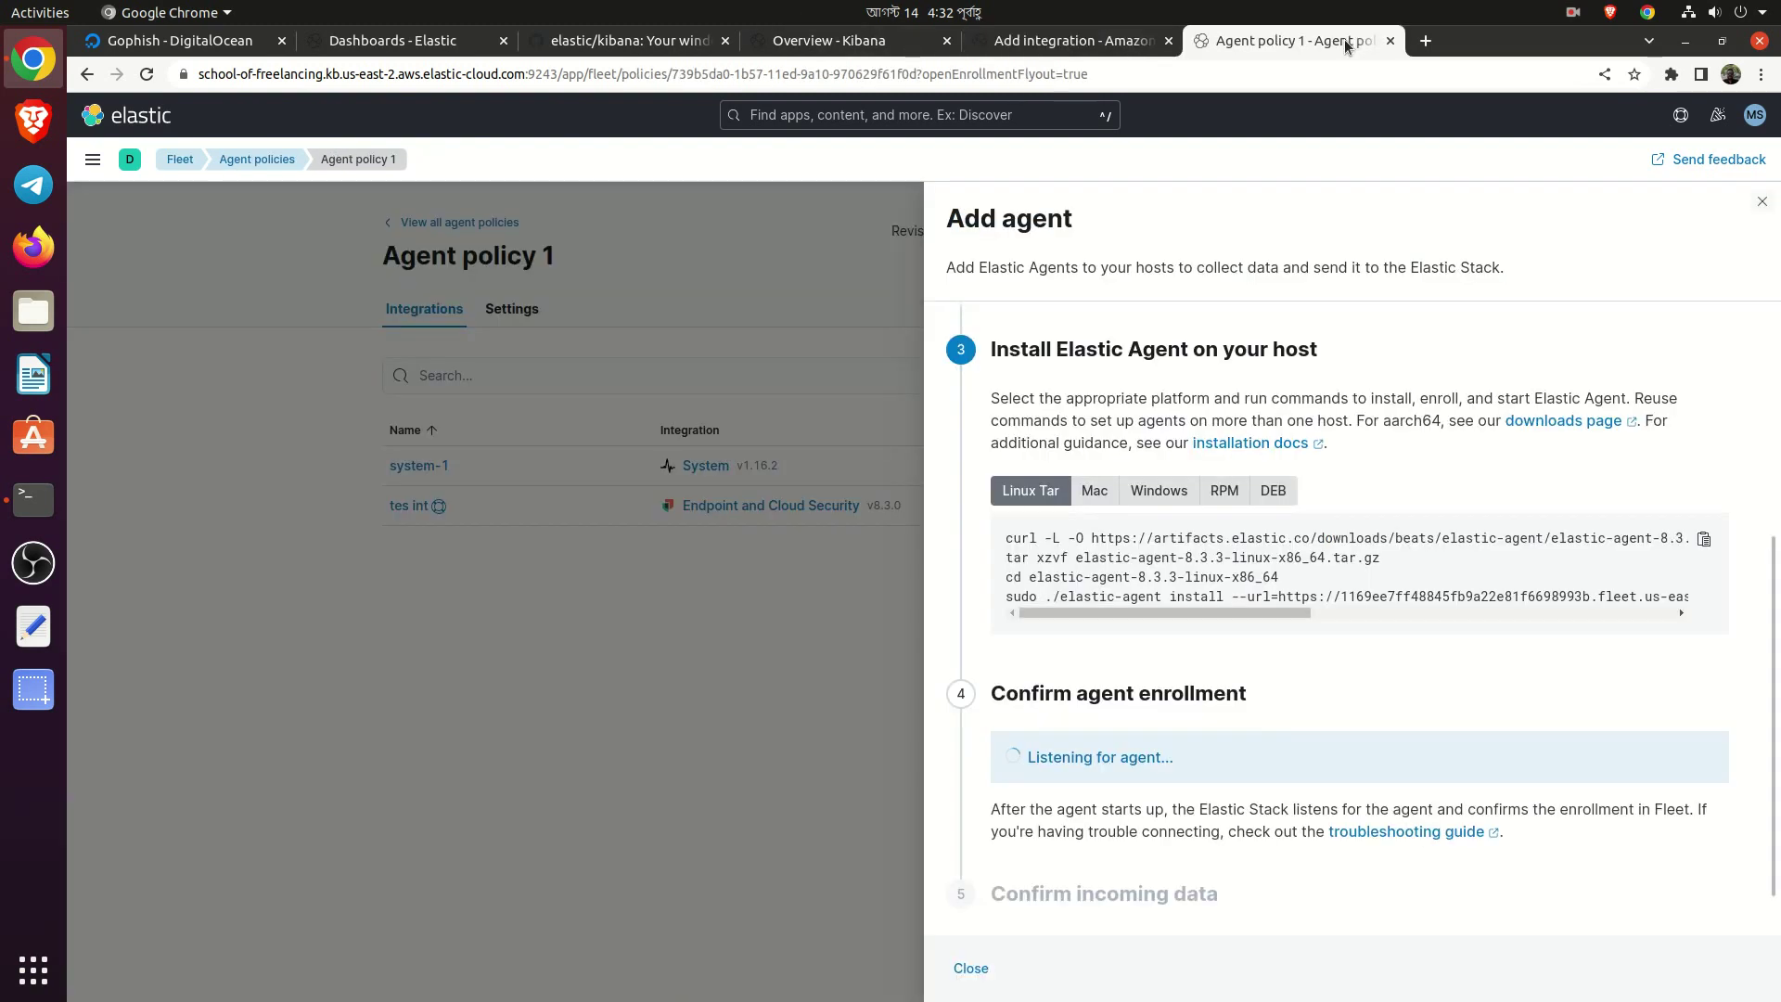
scroll(1410, 590, "down", 1)
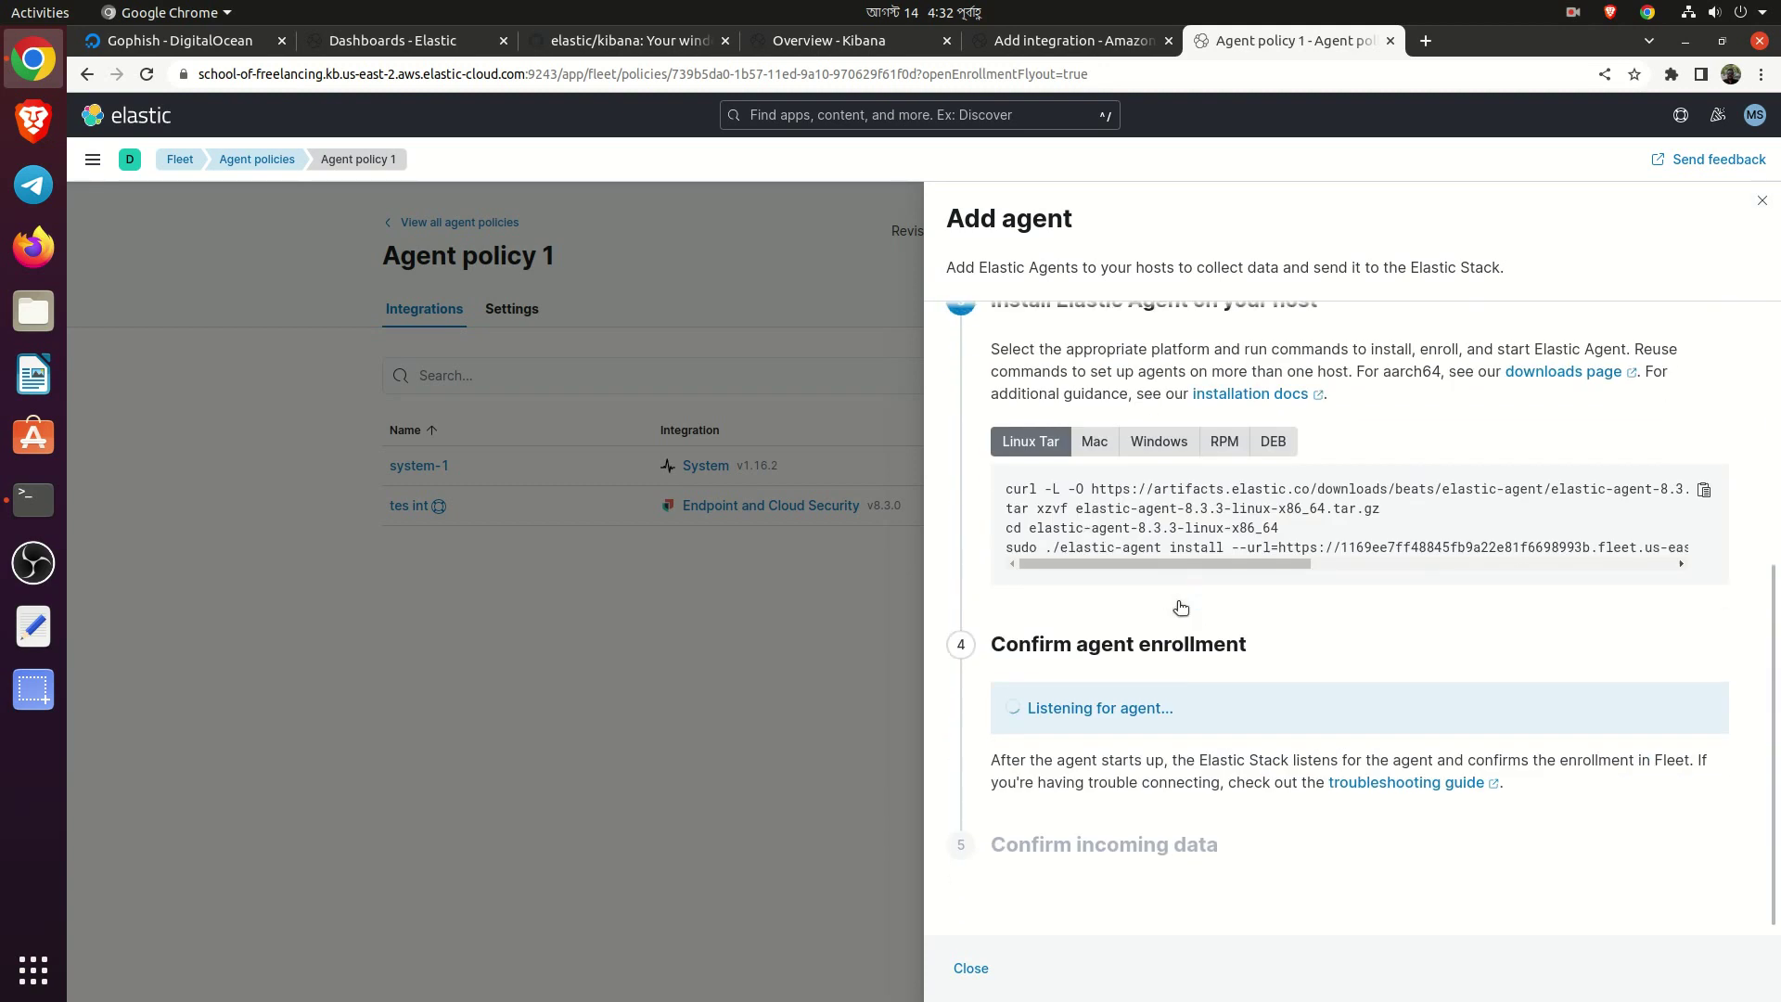
Close the Add agent panel for Agent policy 1 and the Endpoints administration page, returning to the AWS integration setup
left_click(970, 967)
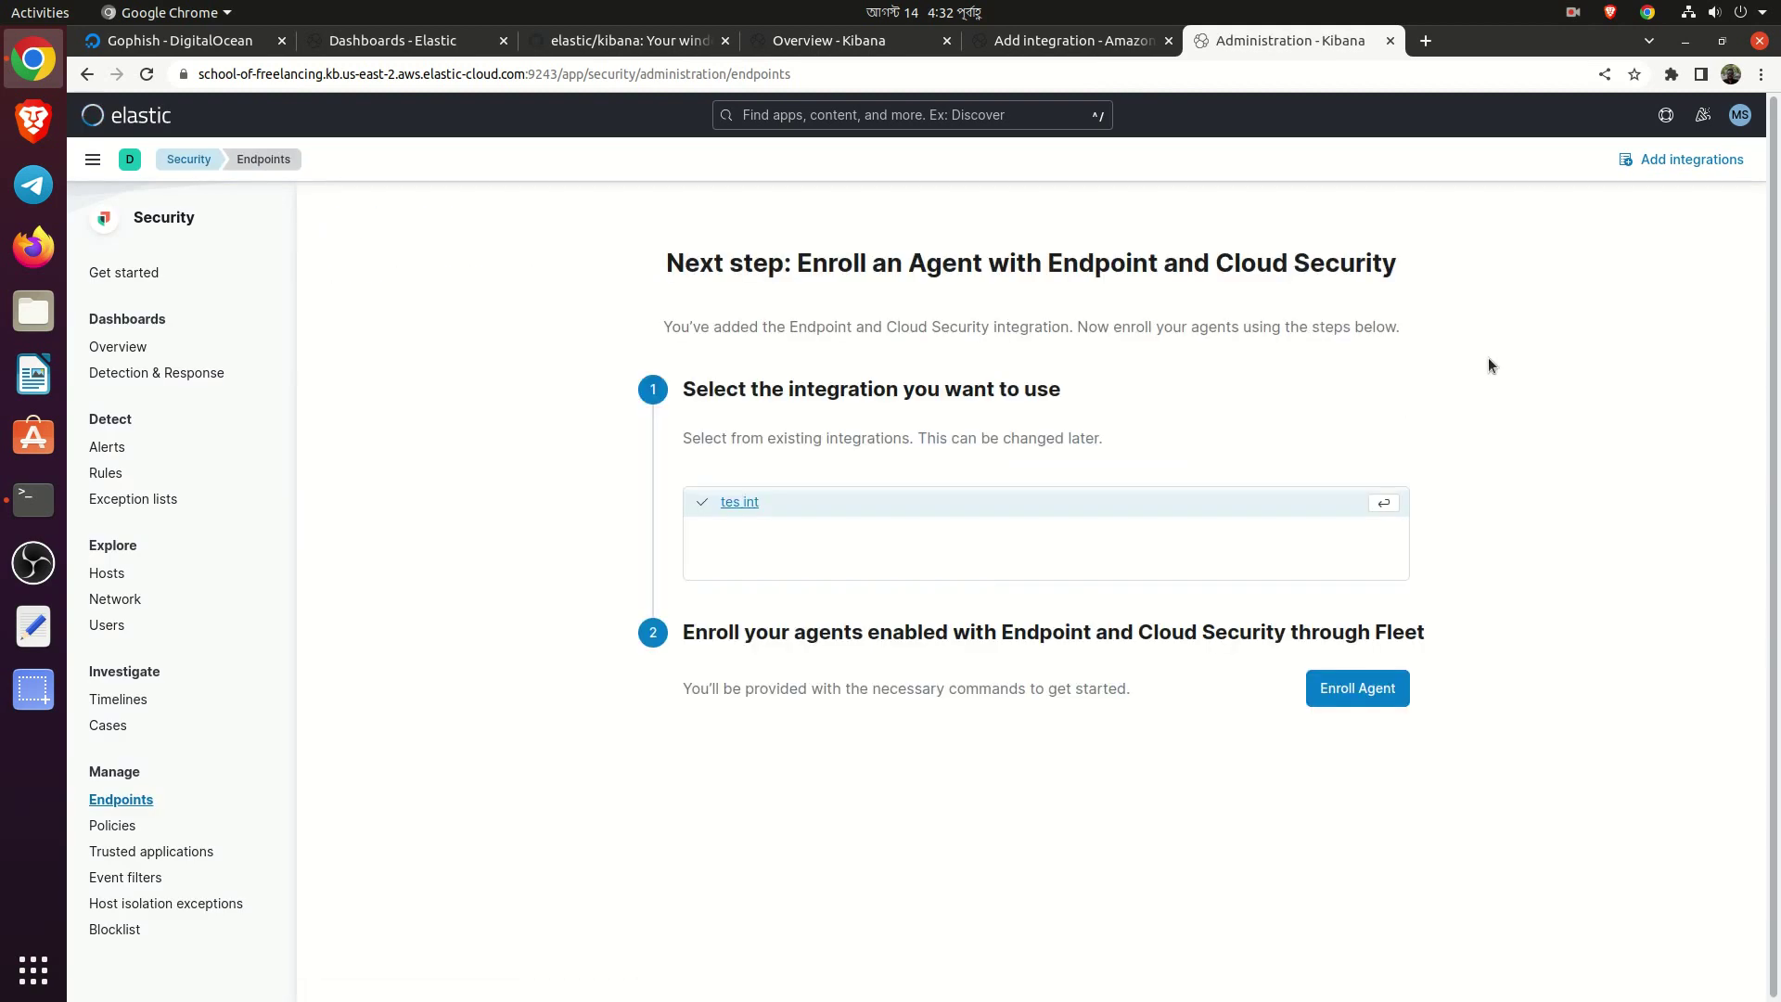
left_click(1060, 37)
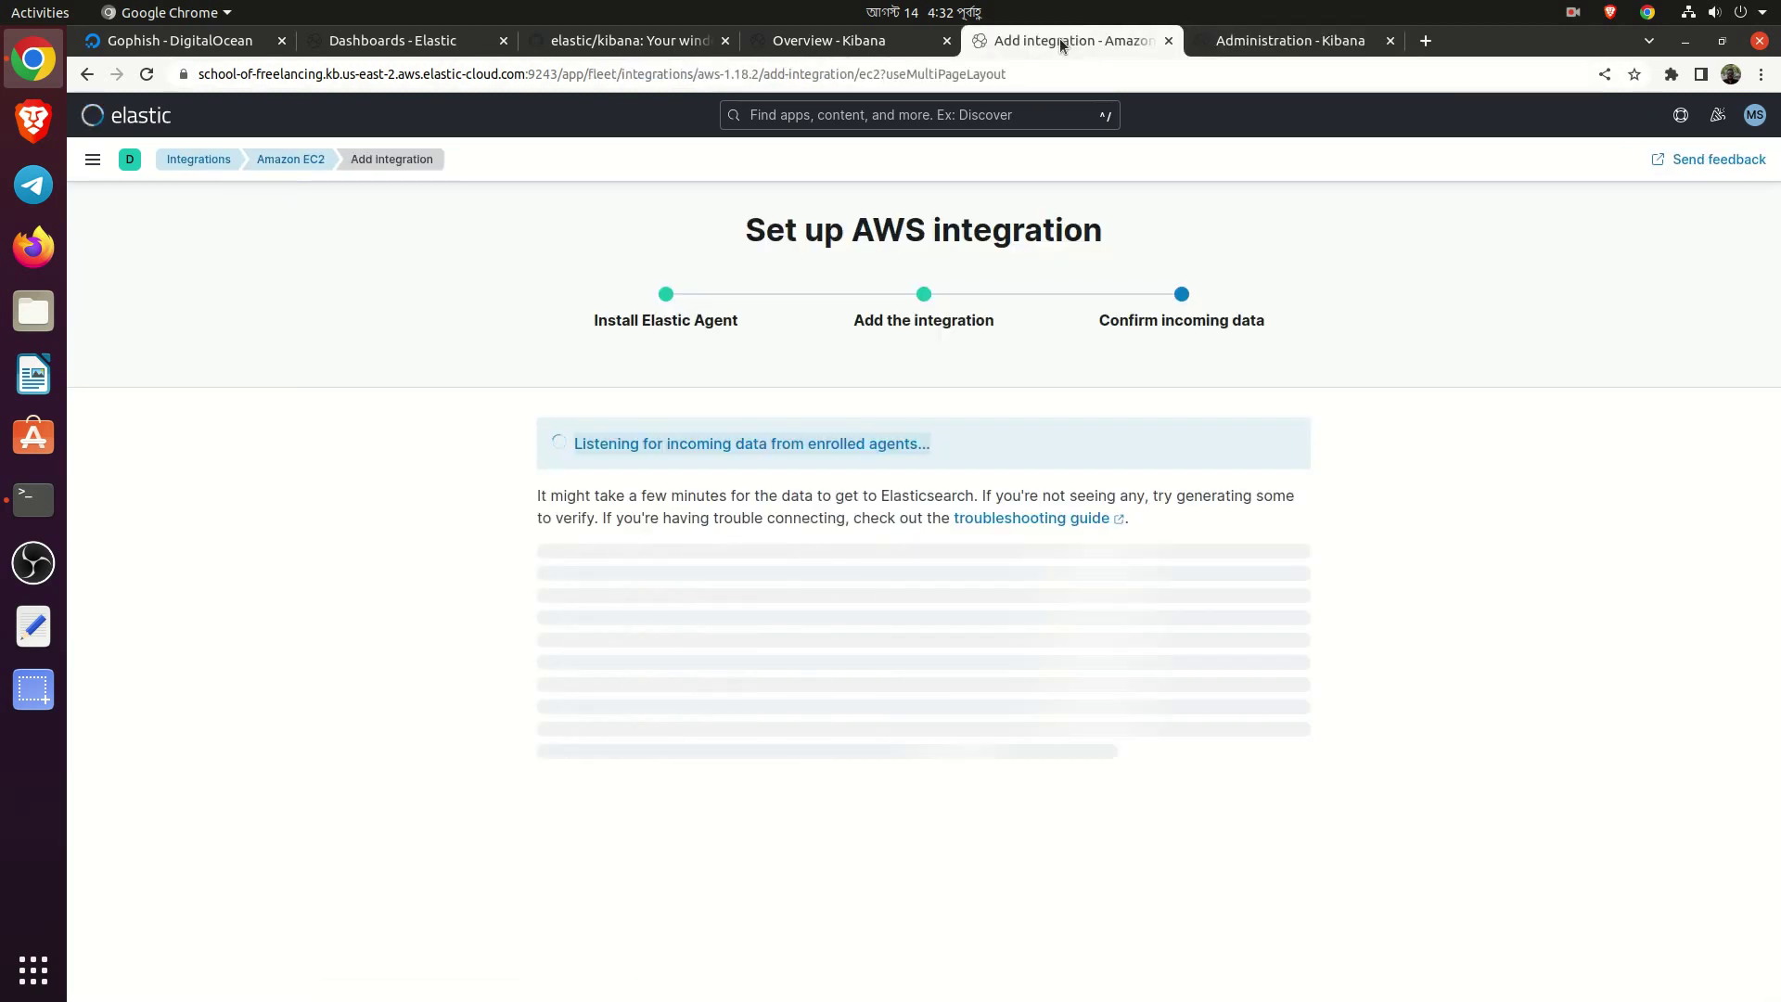
left_click(1392, 41)
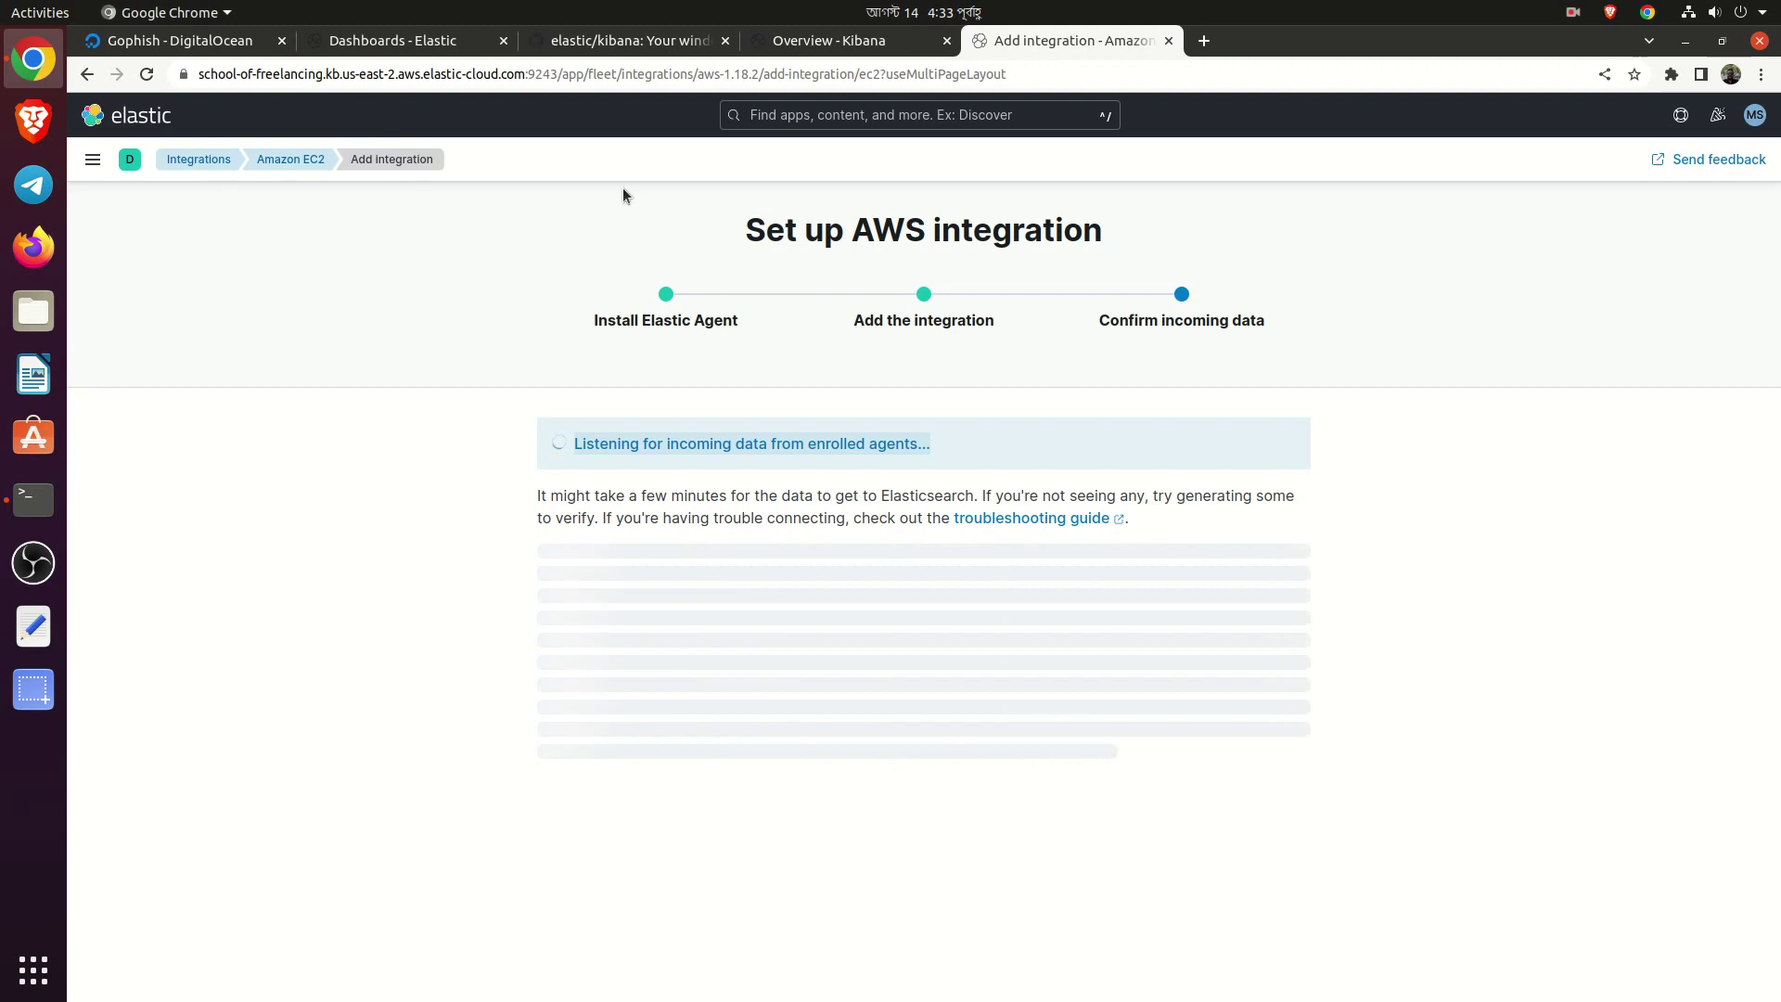
left_click_drag(607, 203, 784, 326)
key("ctrl+c")
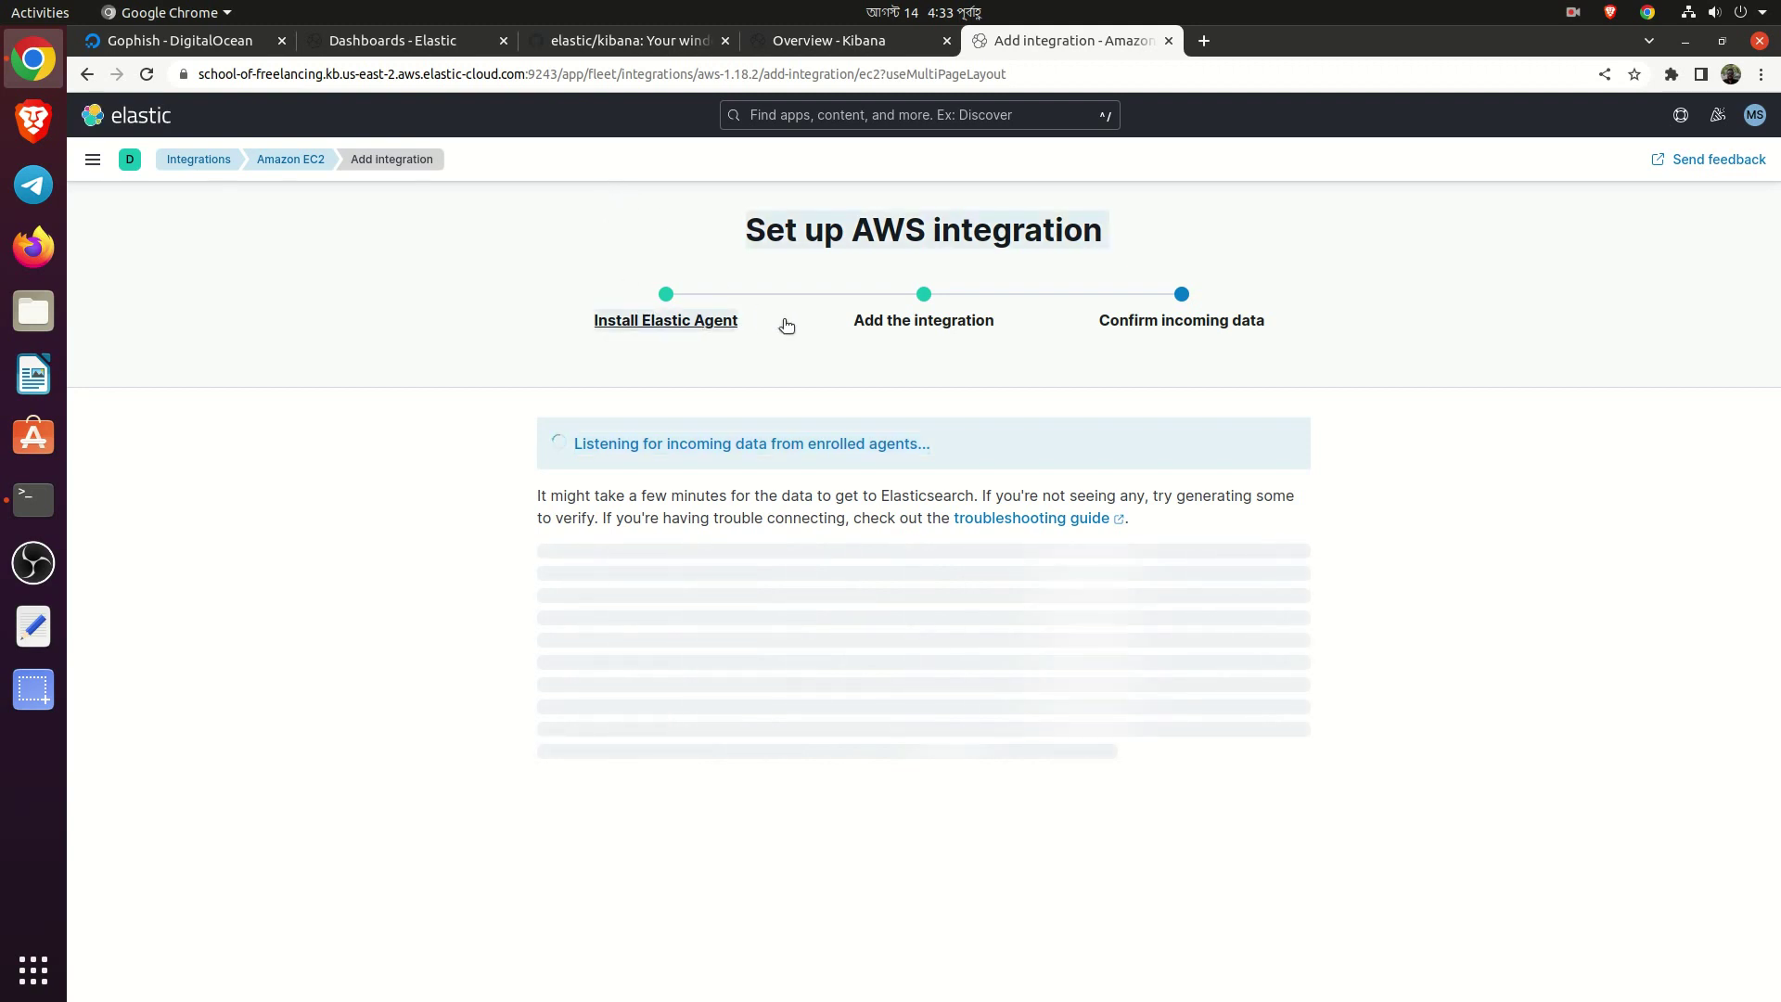
left_click(1203, 41)
key("ctrl+v")
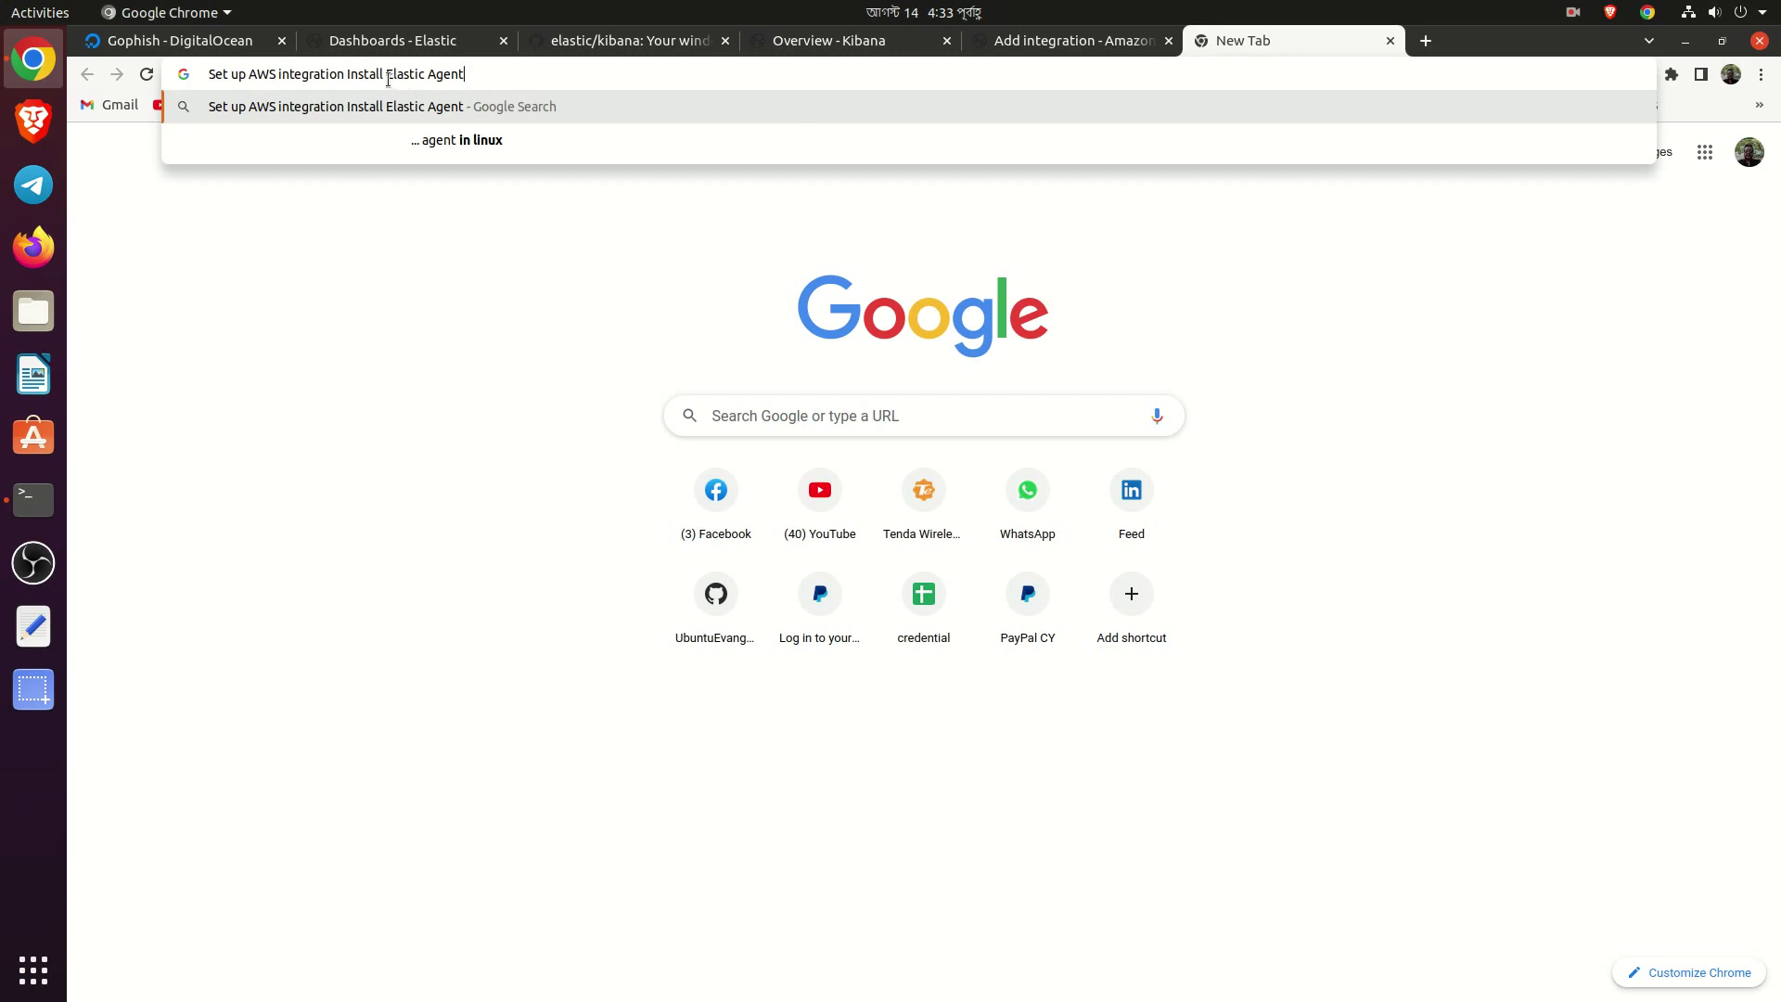
left_click_drag(386, 75, 707, 73)
key("BackSpace")
key("ctrl+w")
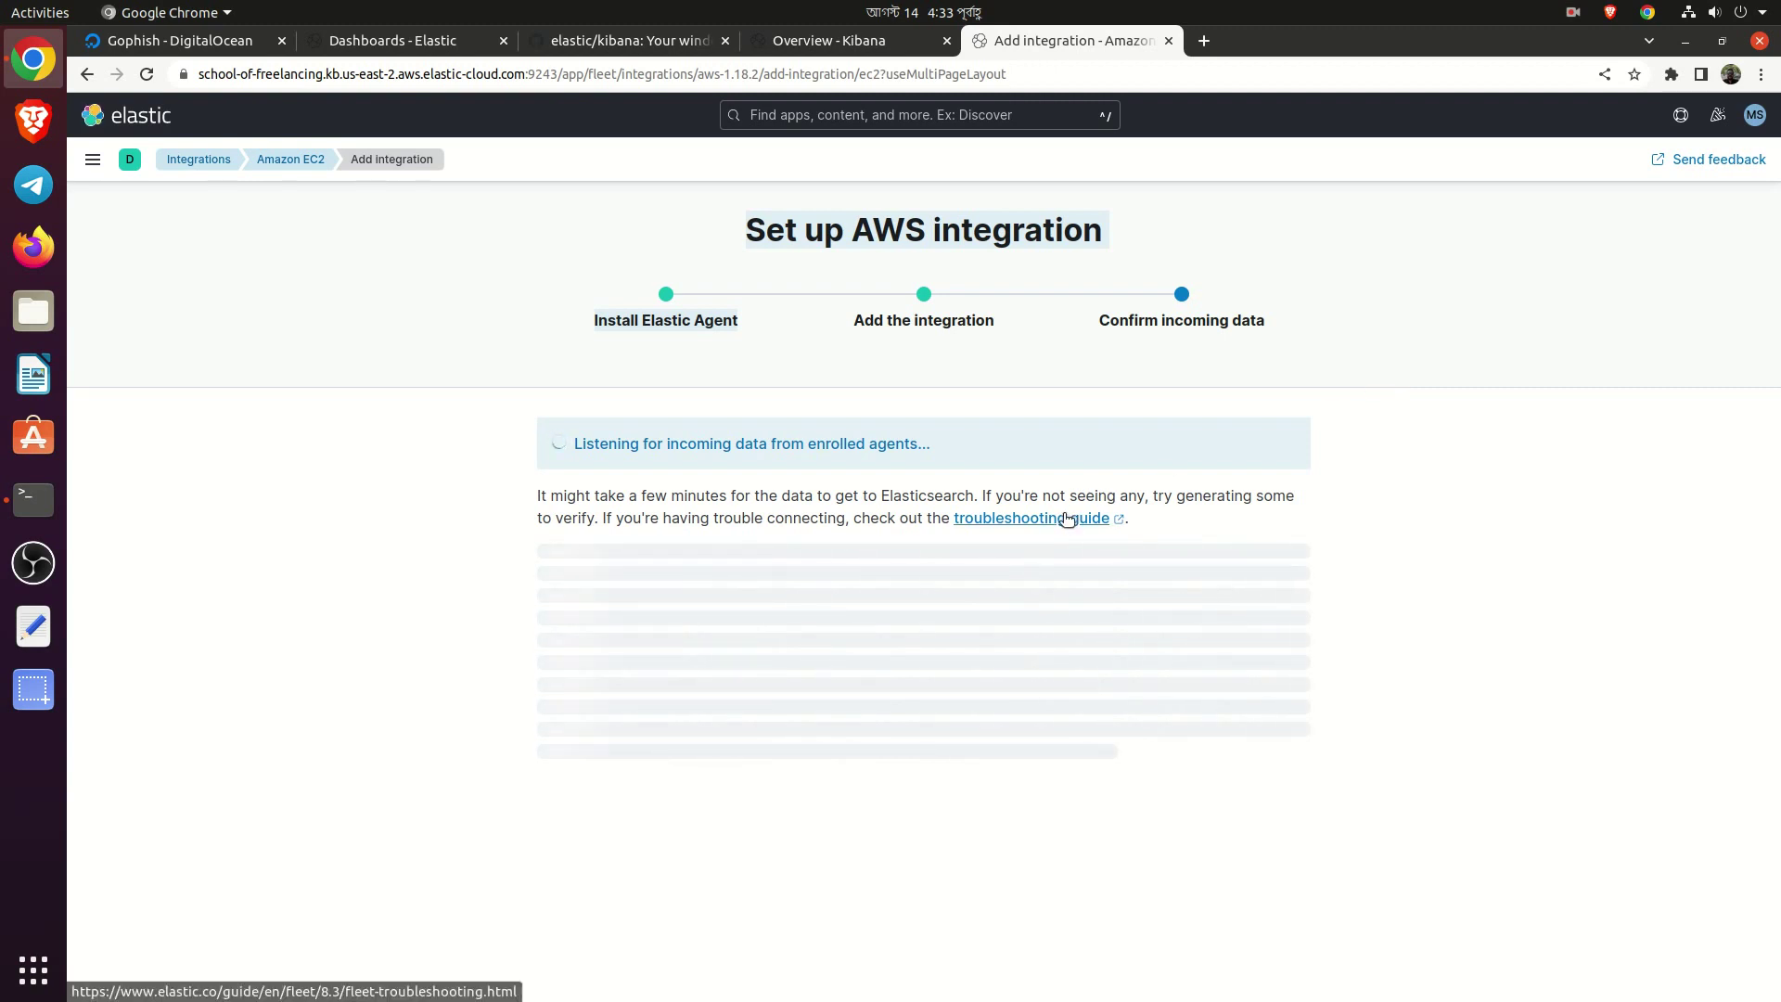
From the Security overview's Threat Intelligence section, open the sources to enable and browse the threat intelligence integrations
left_click(842, 47)
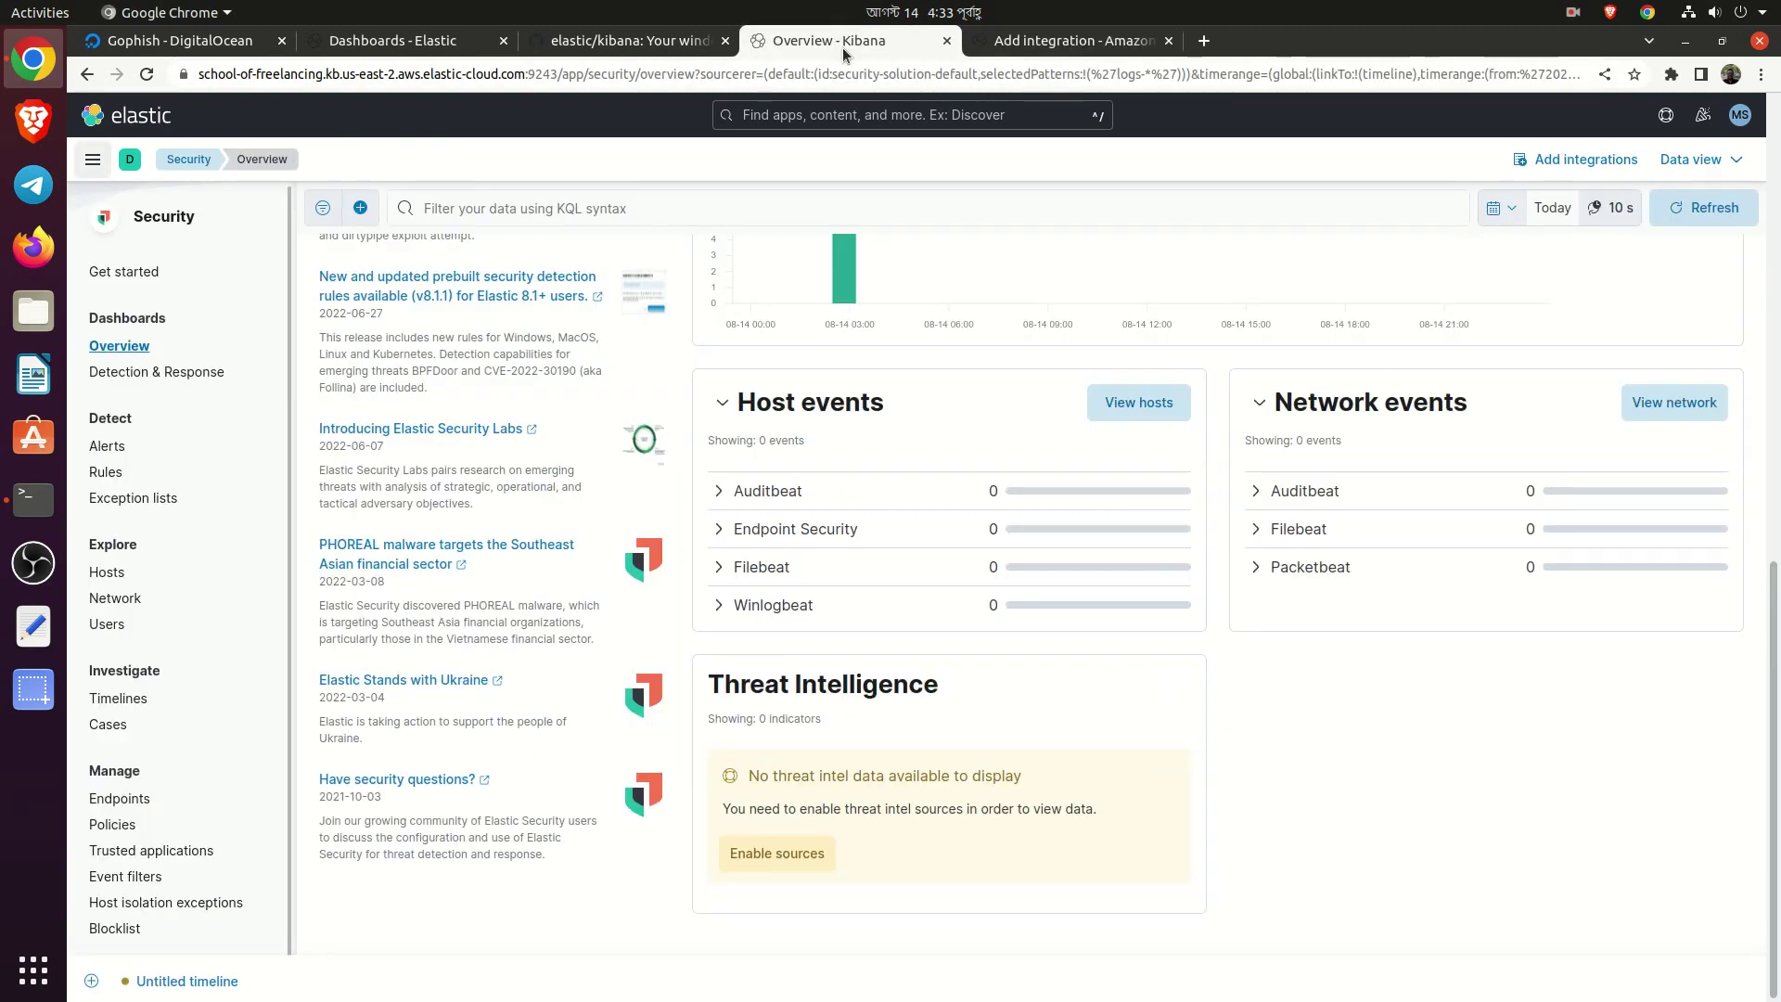
scroll(371, 315, "up", 1)
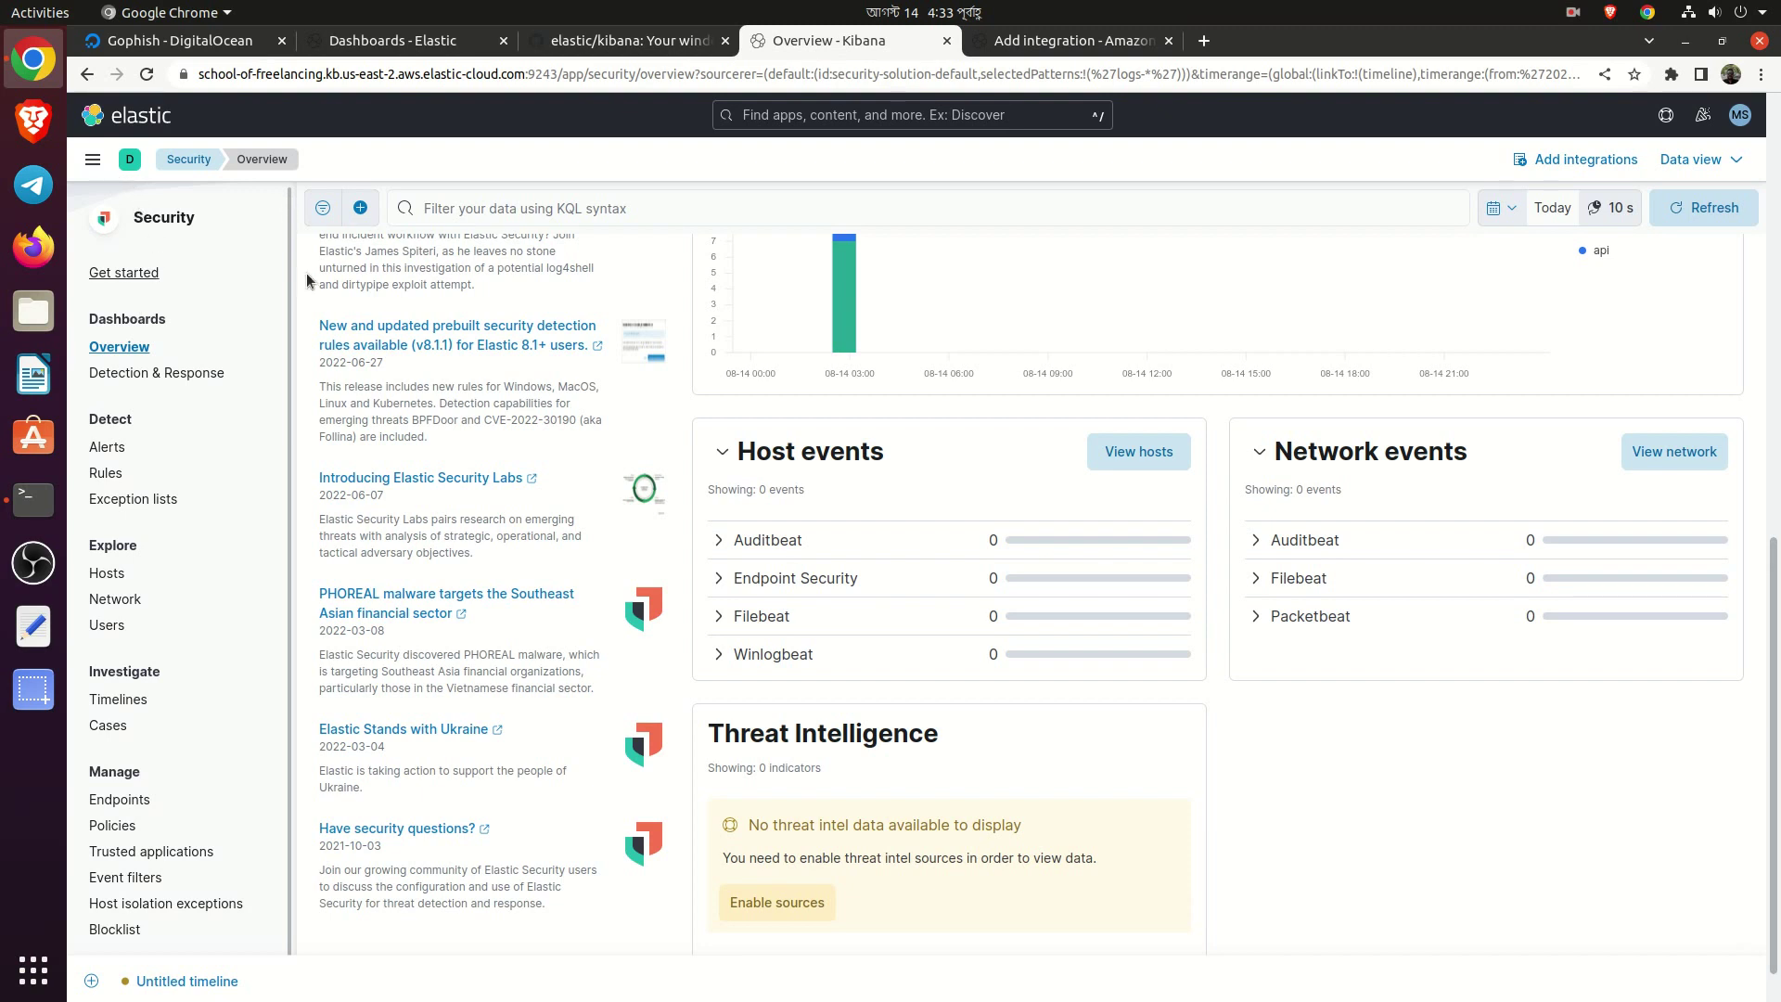
scroll(614, 337, "down", 1)
left_click(782, 845)
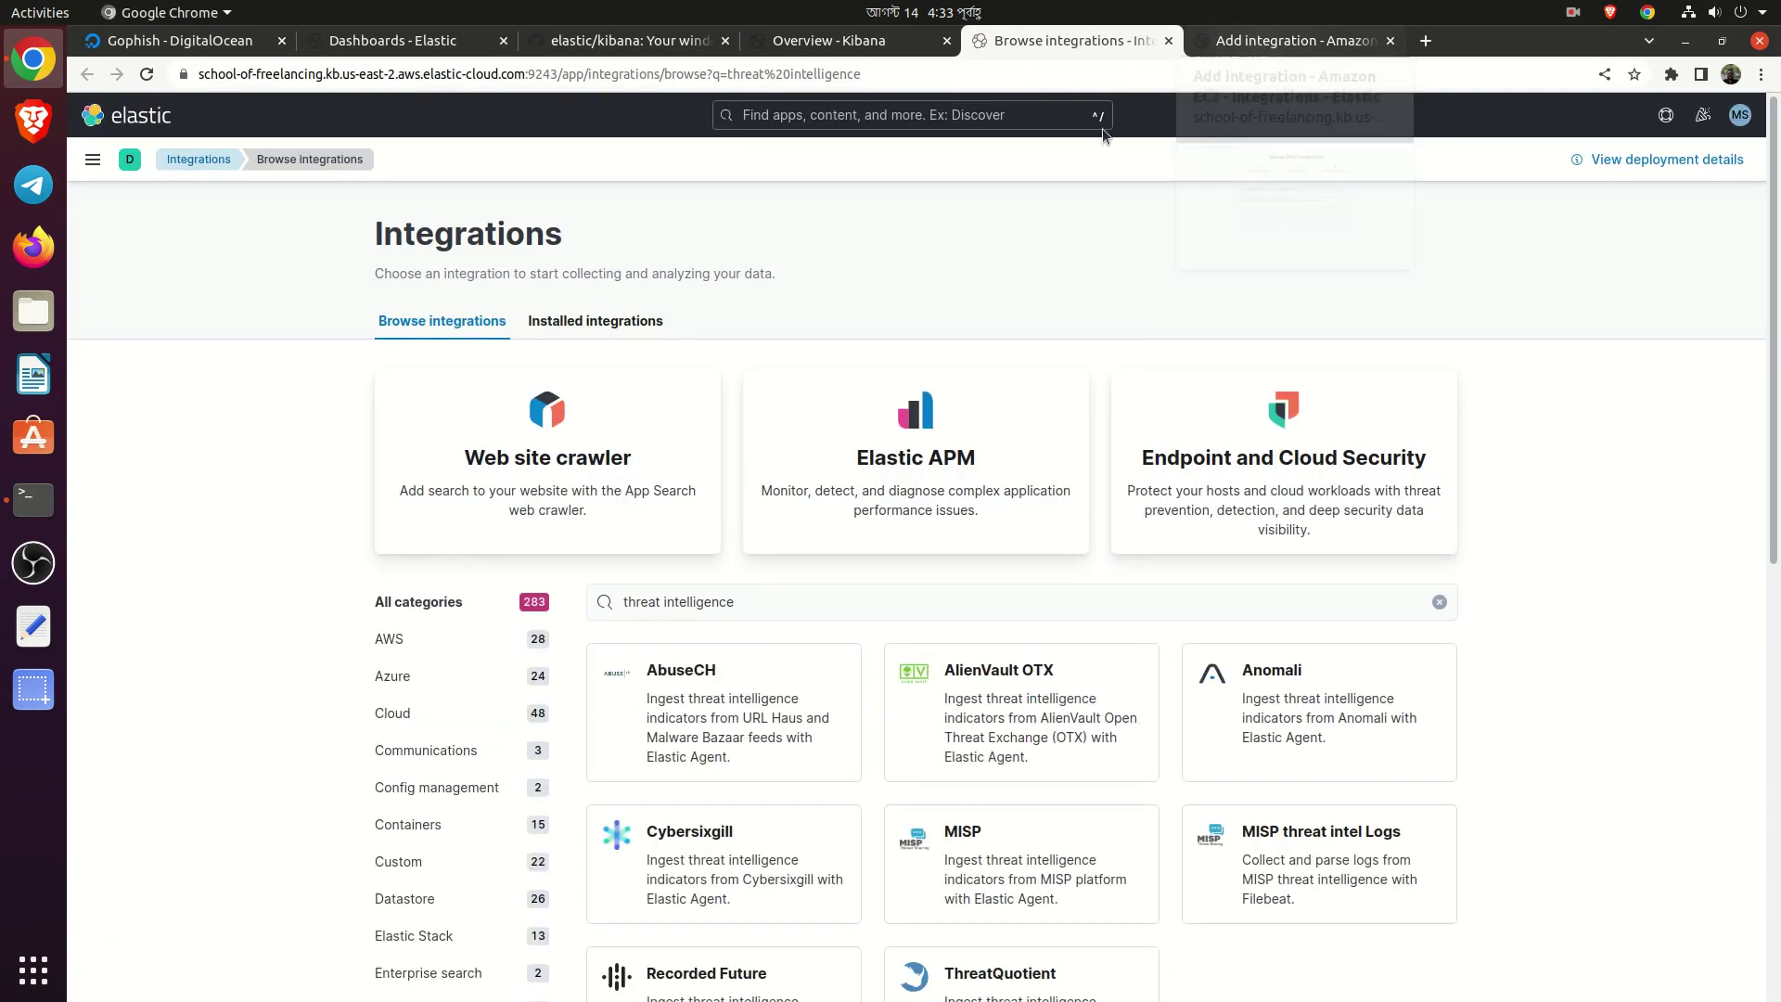
scroll(613, 441, "down", 4)
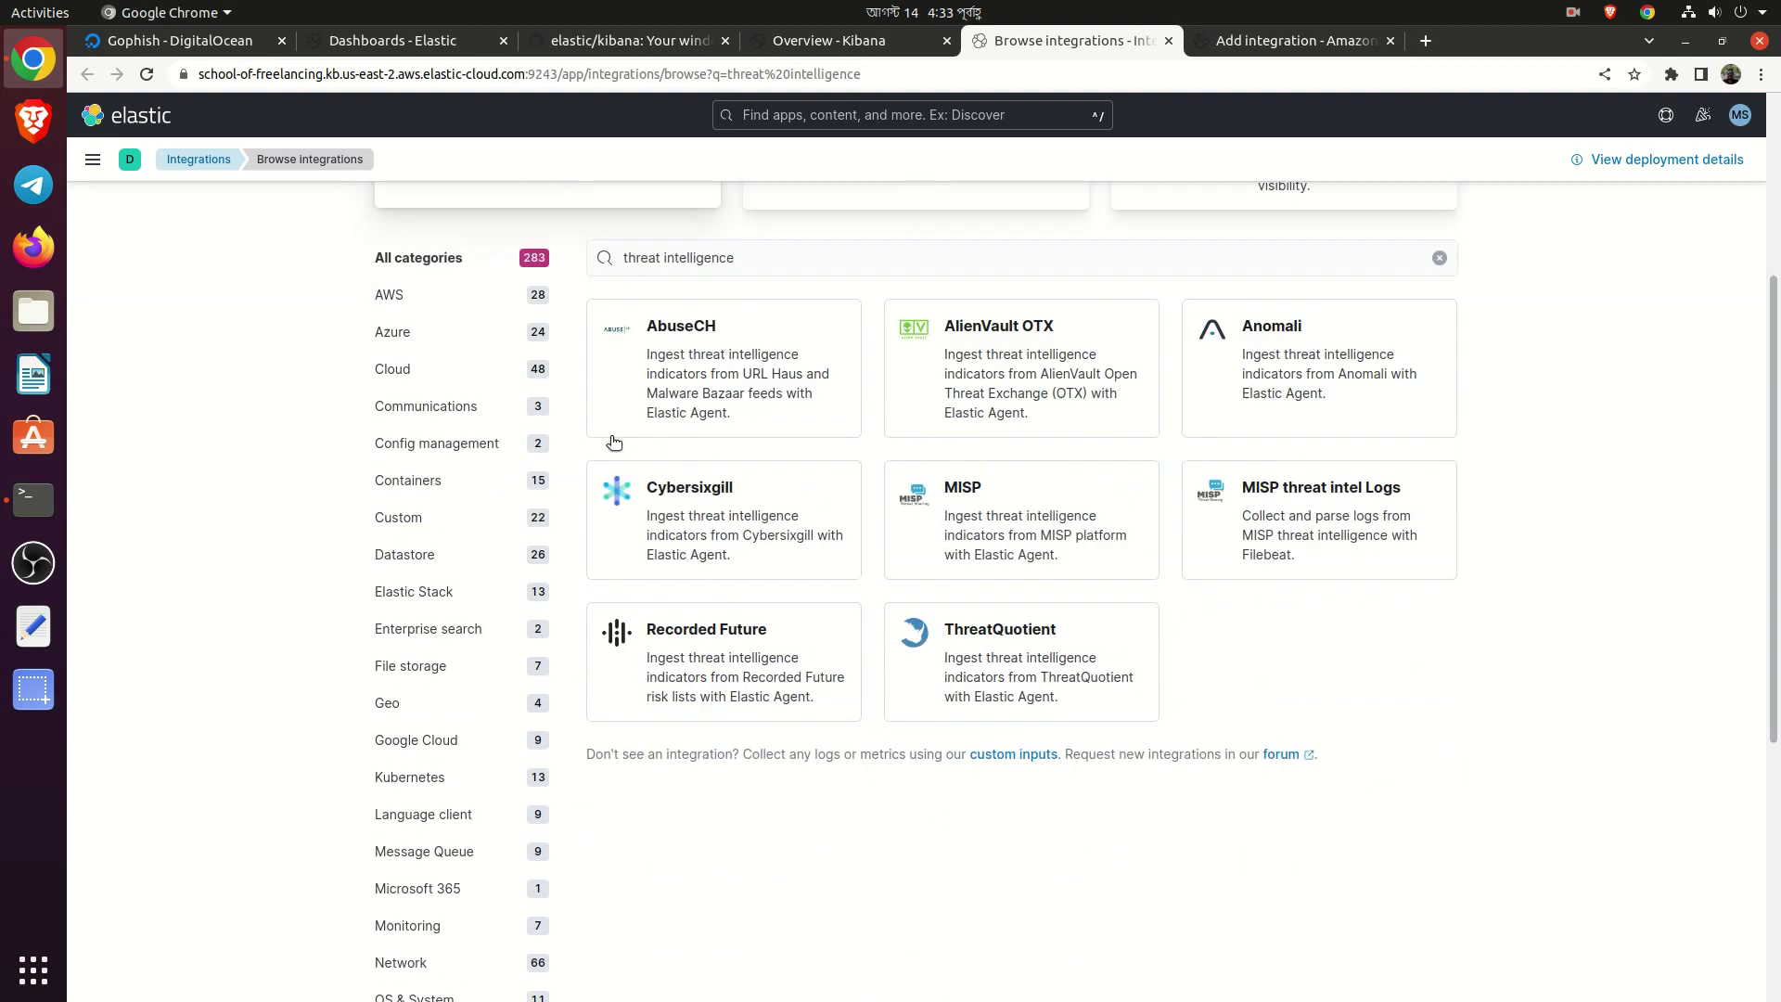
scroll(613, 441, "up", 3)
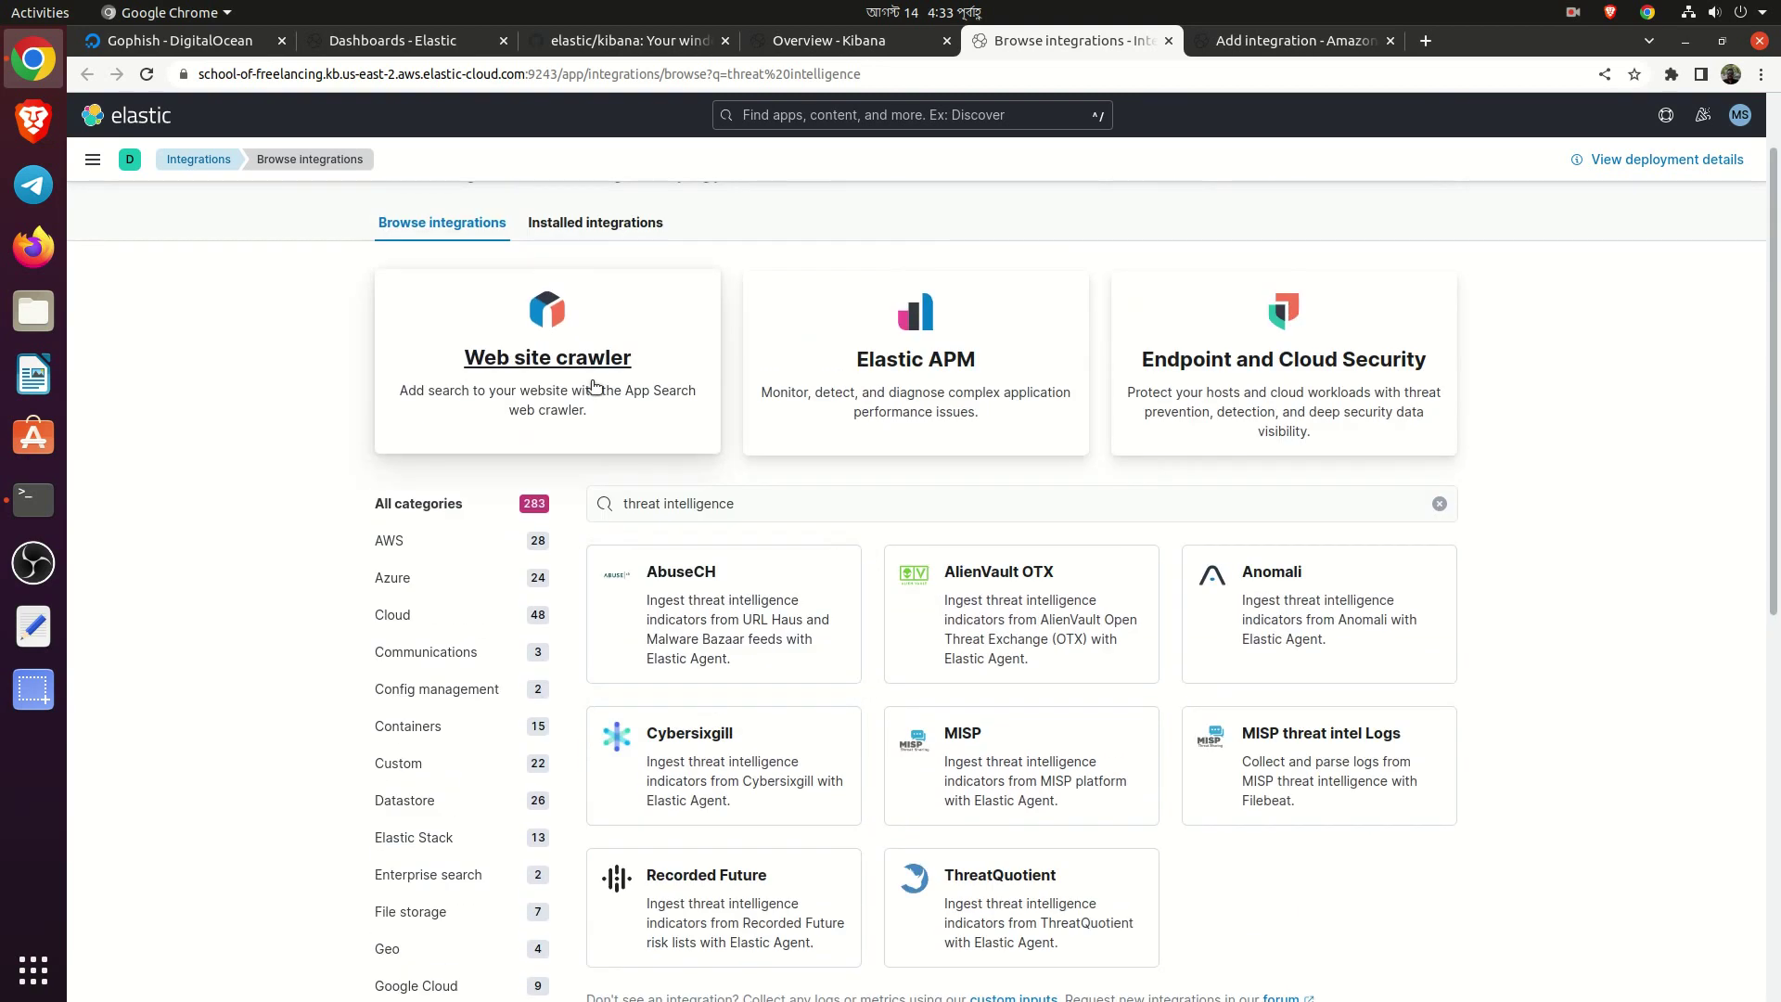
Open the Web site crawler integration and view the engine's advanced settings plus App Search's Settings, Credentials, and Users and roles pages
left_click(593, 386)
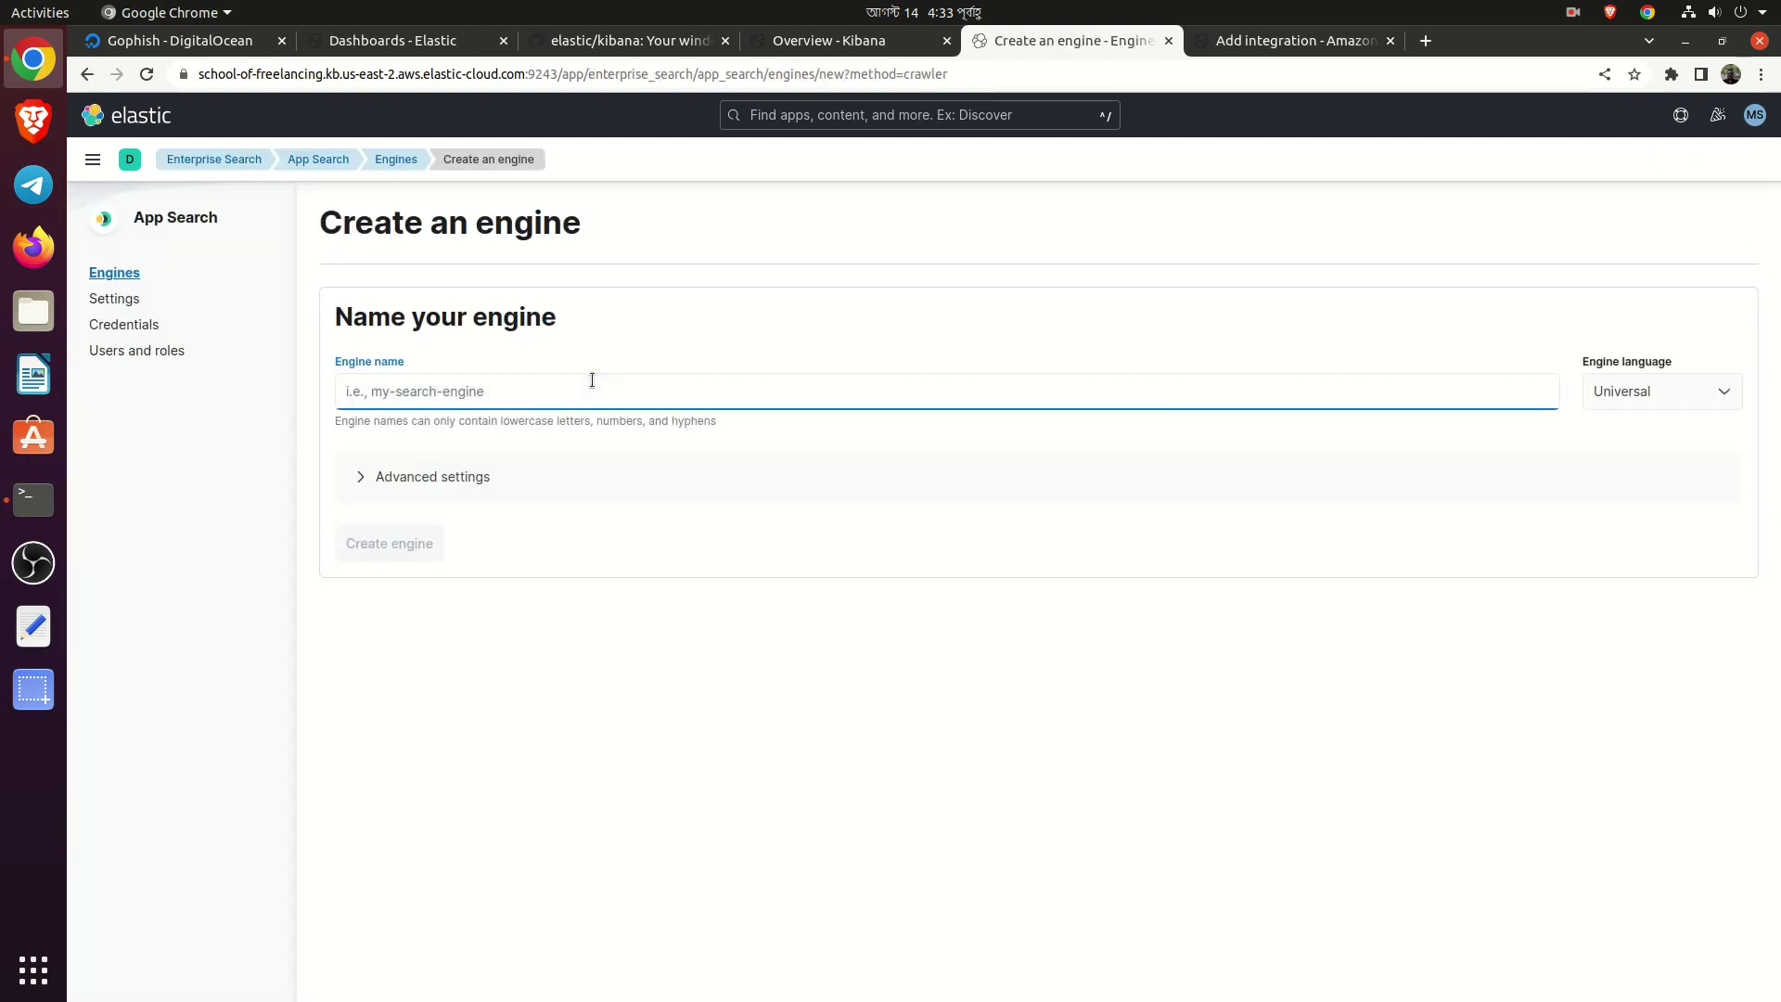
left_click(361, 476)
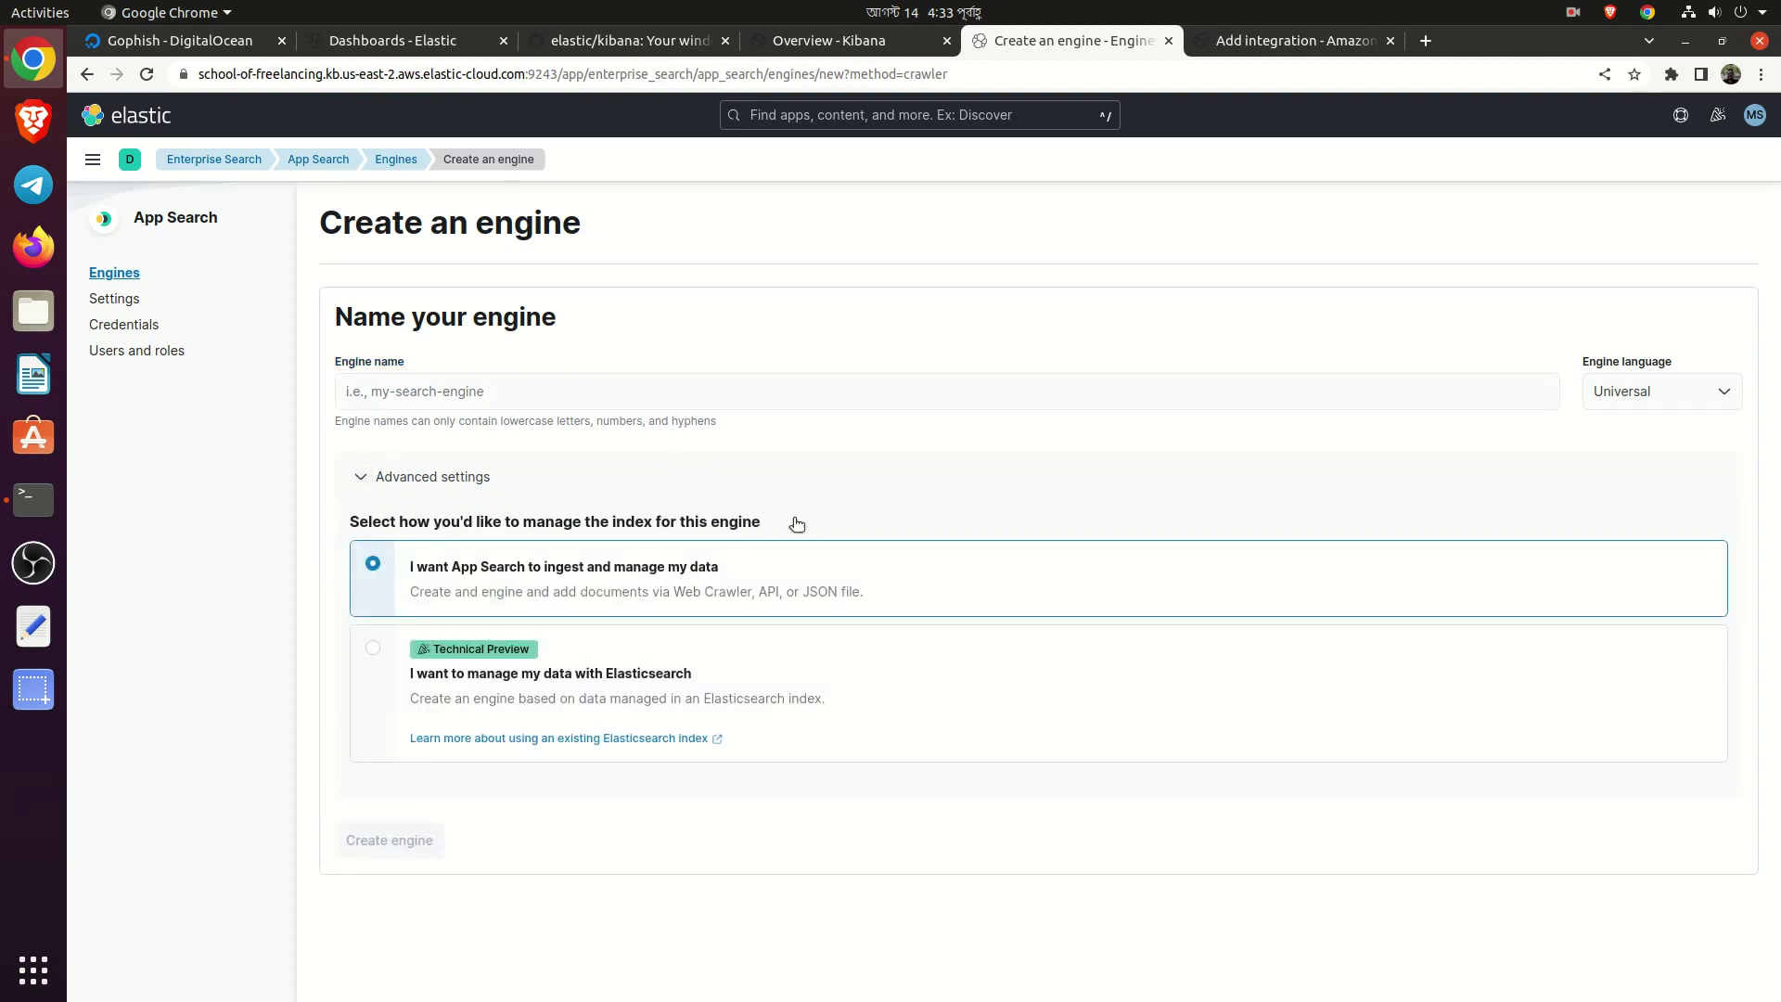
left_click(130, 301)
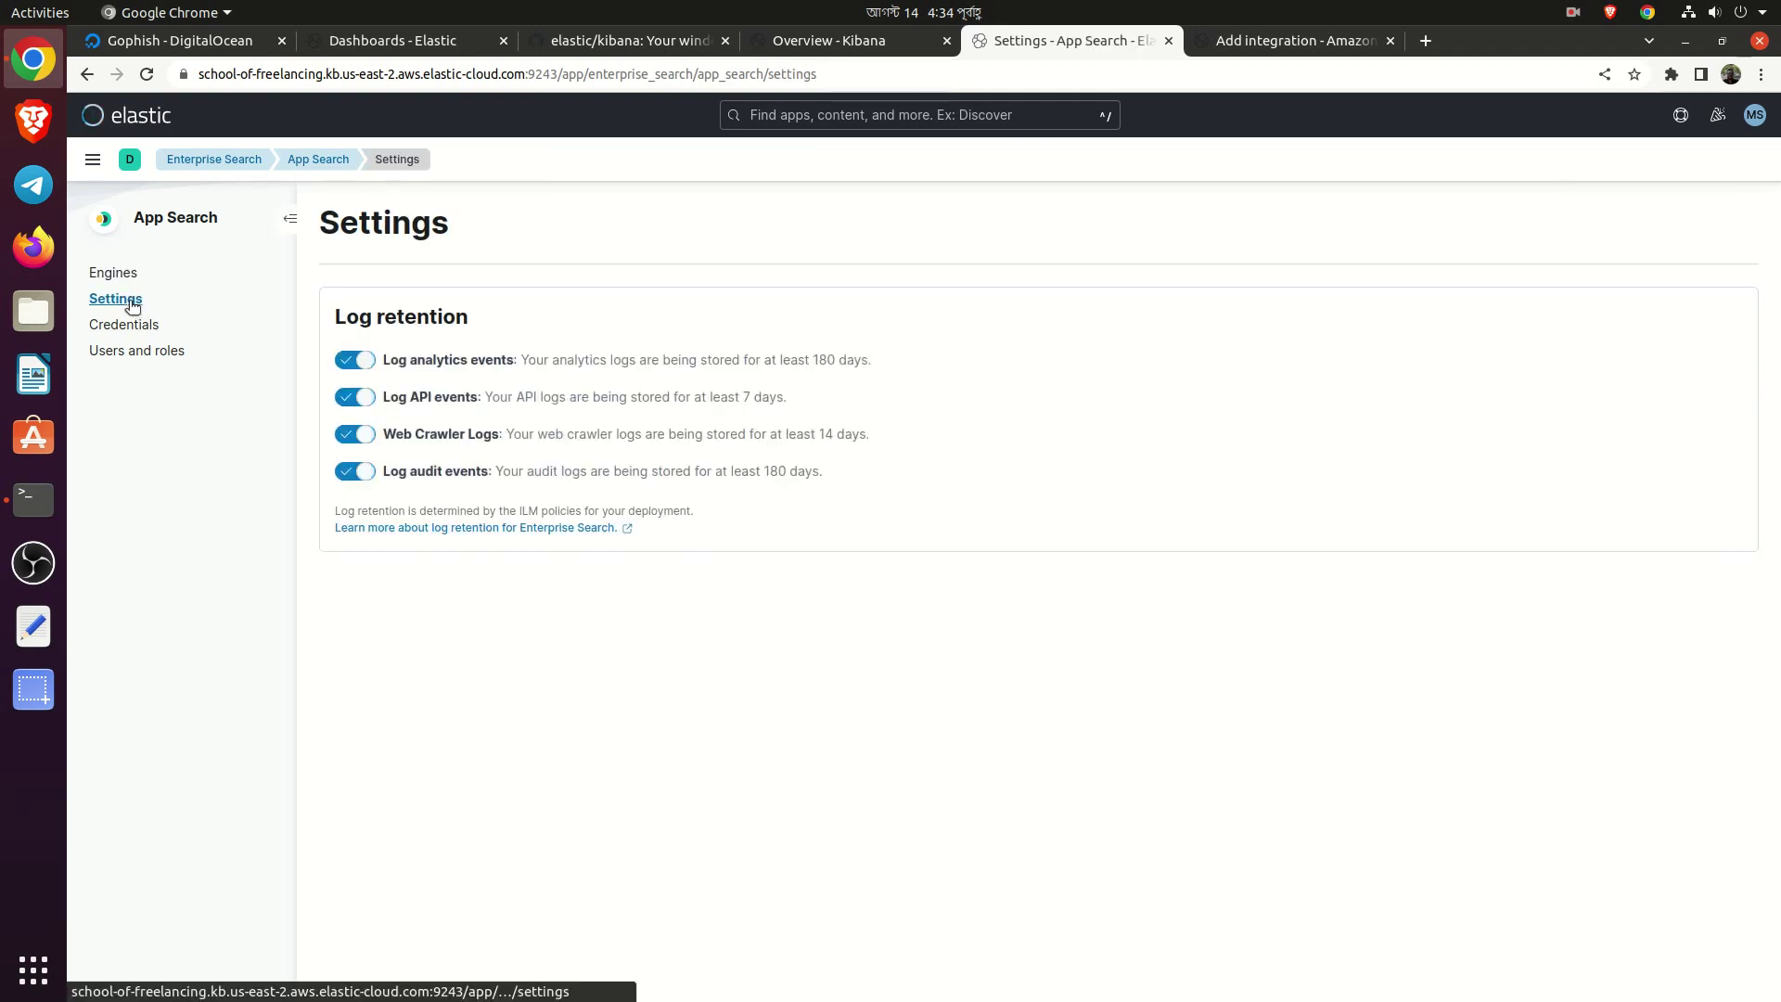
left_click(135, 330)
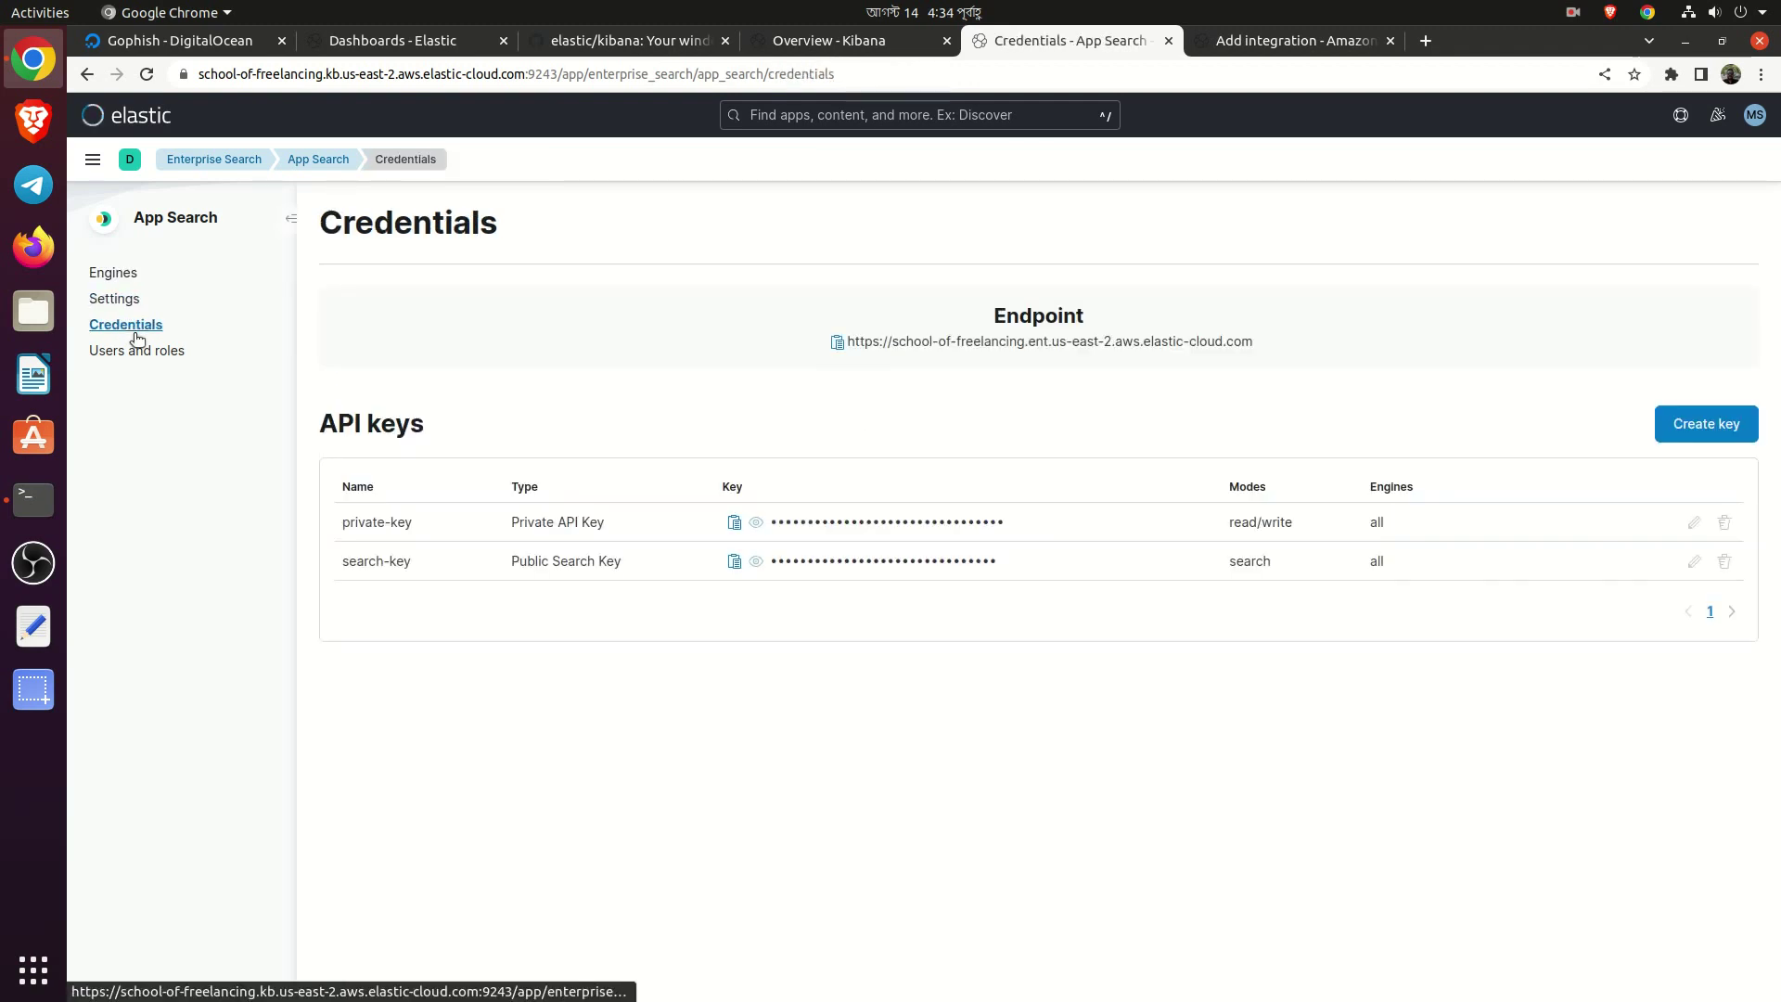
left_click(139, 349)
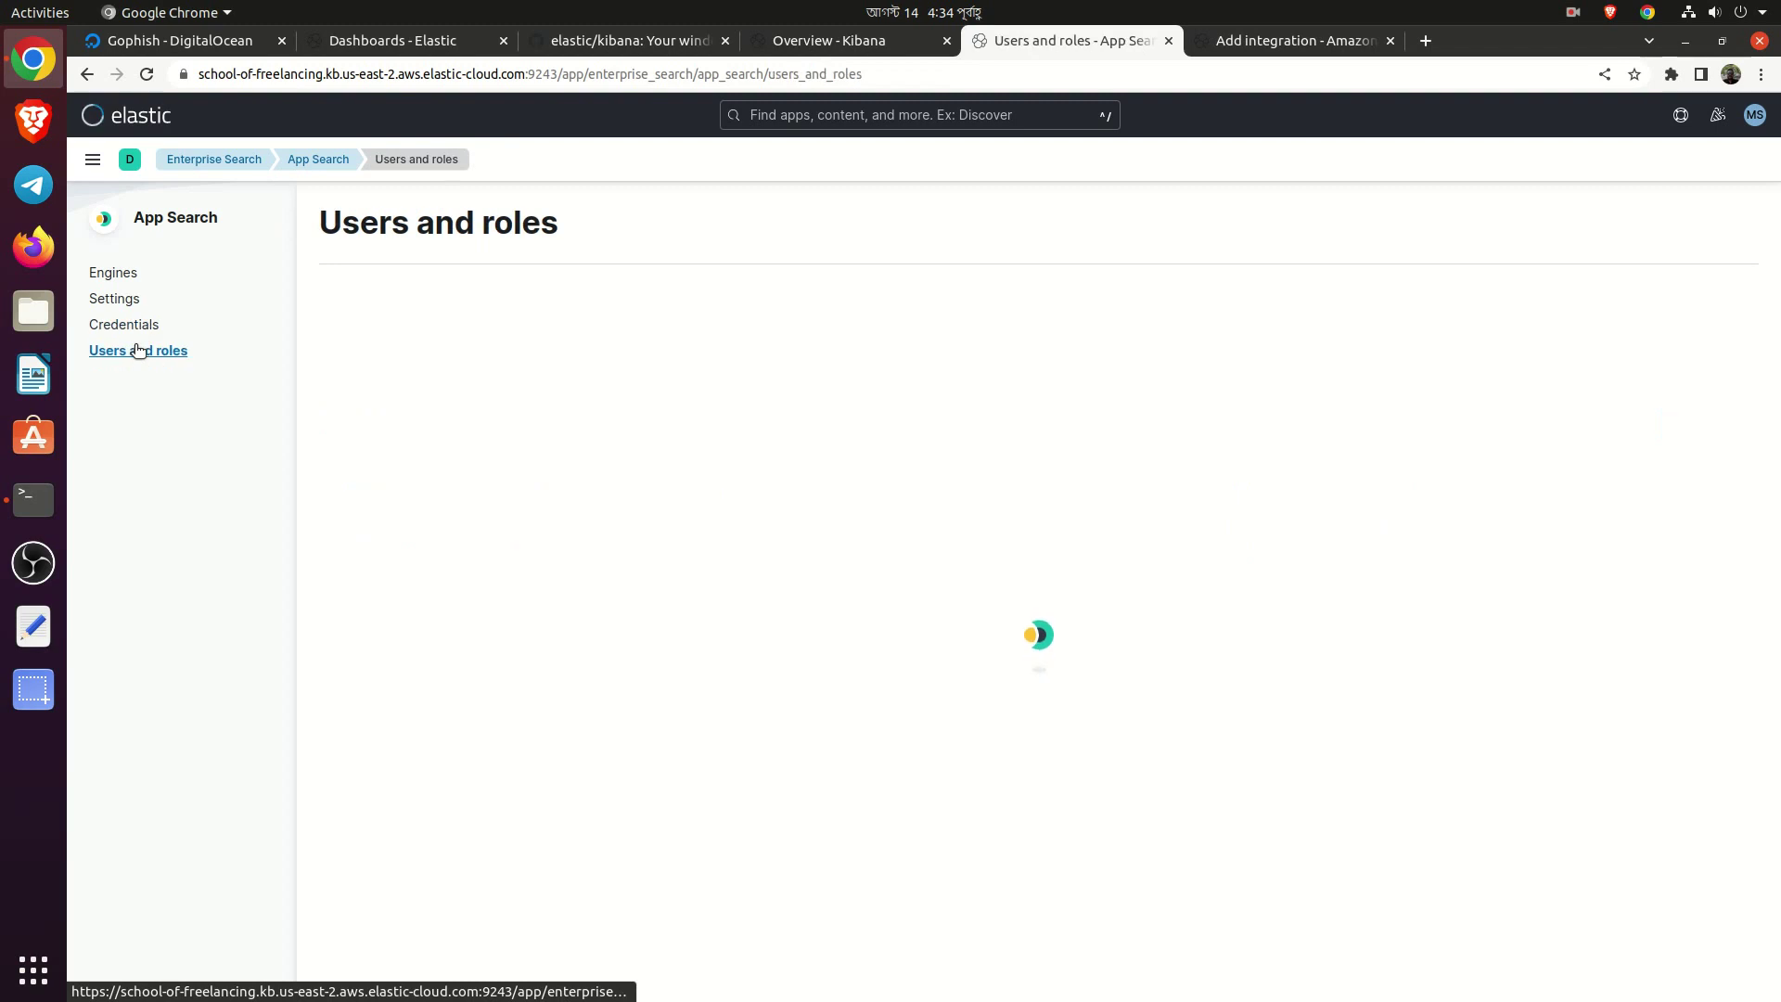